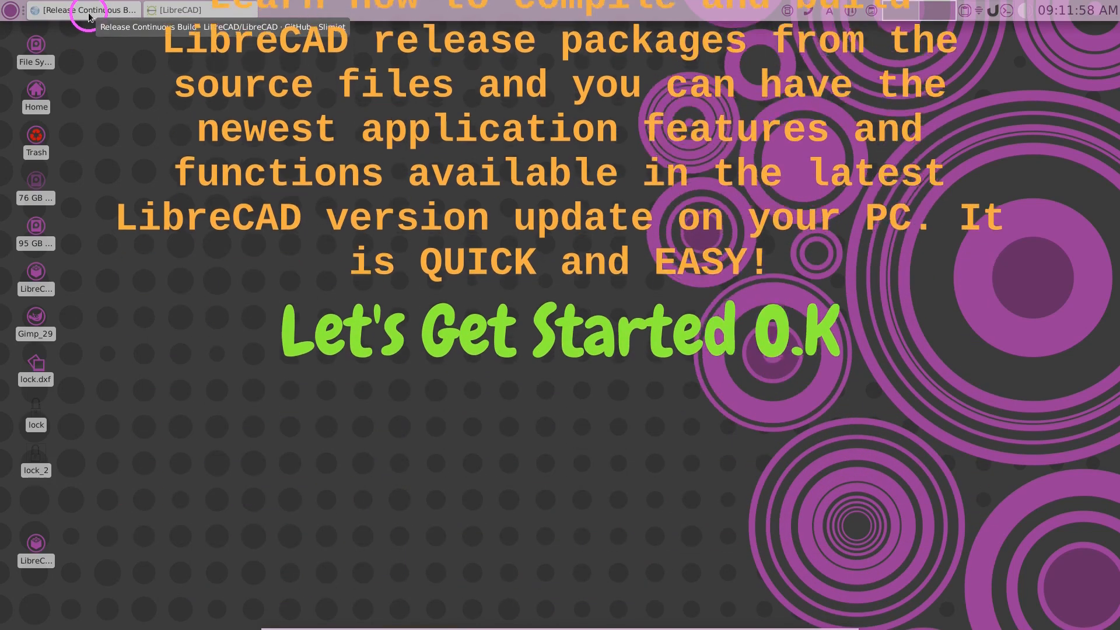
# Check LibreCAD's version (2.2.0-rc3) in Help > About, then close LibreCAD
pyautogui.click(161, 10)
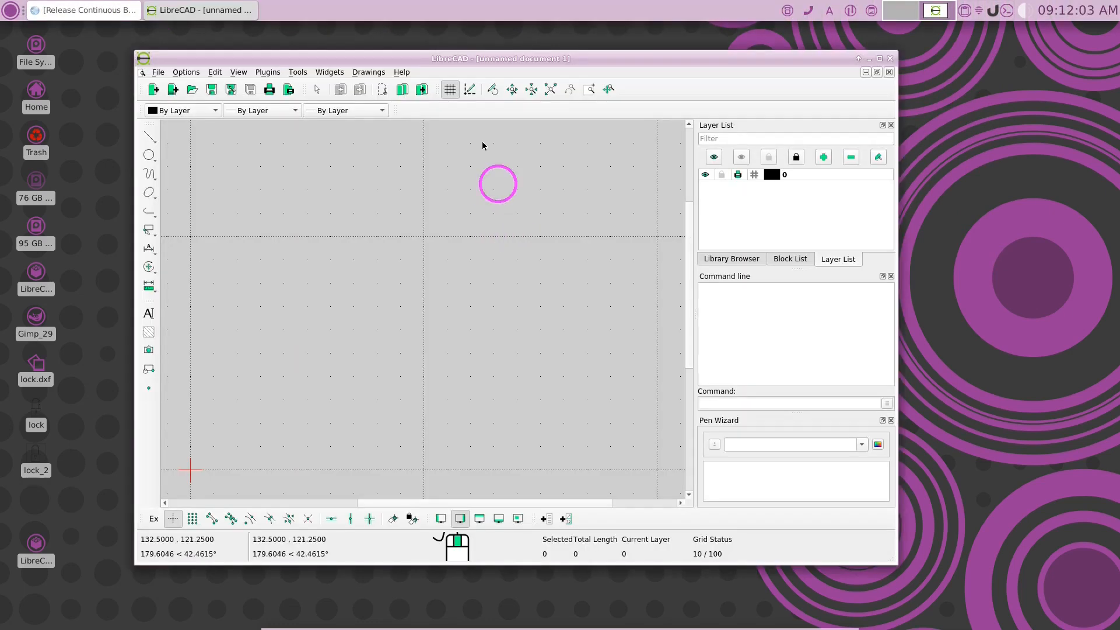
pyautogui.click(402, 72)
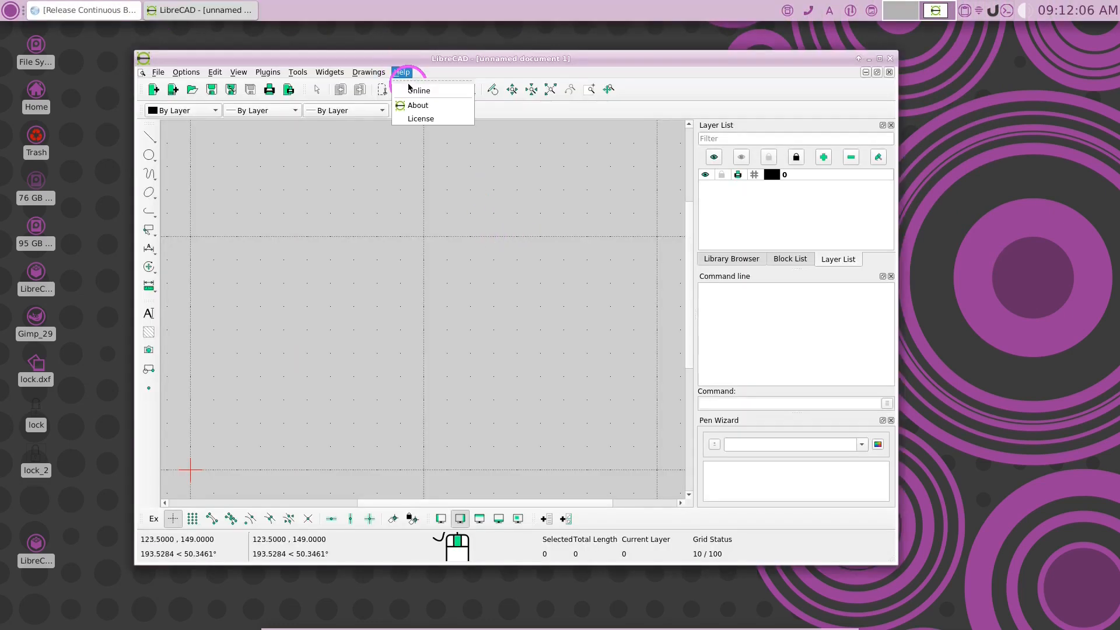
pyautogui.click(427, 105)
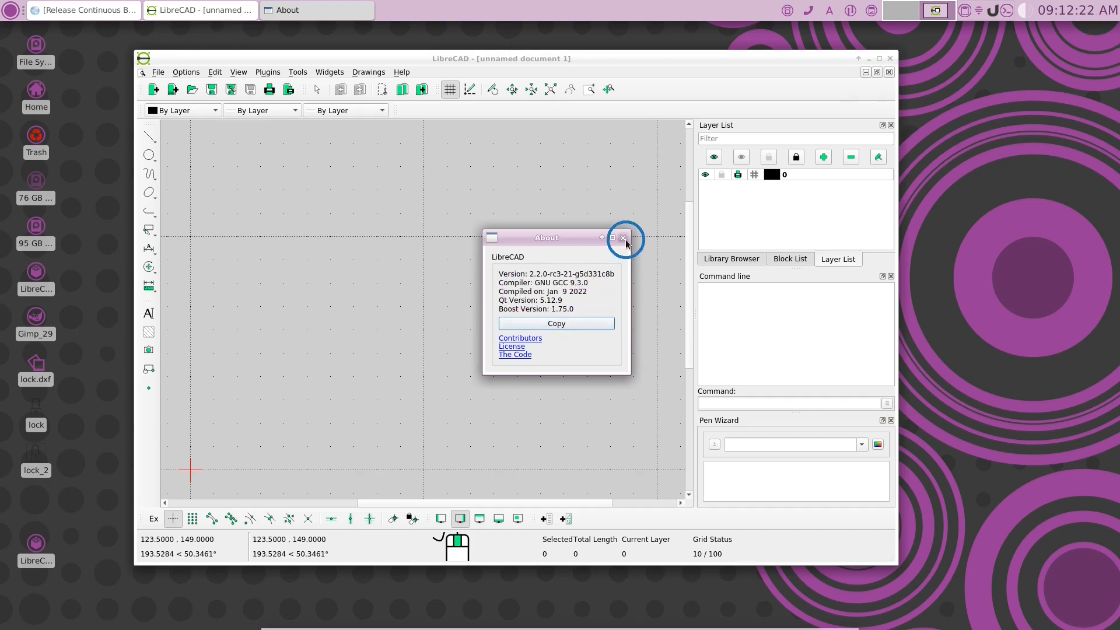
pyautogui.click(623, 238)
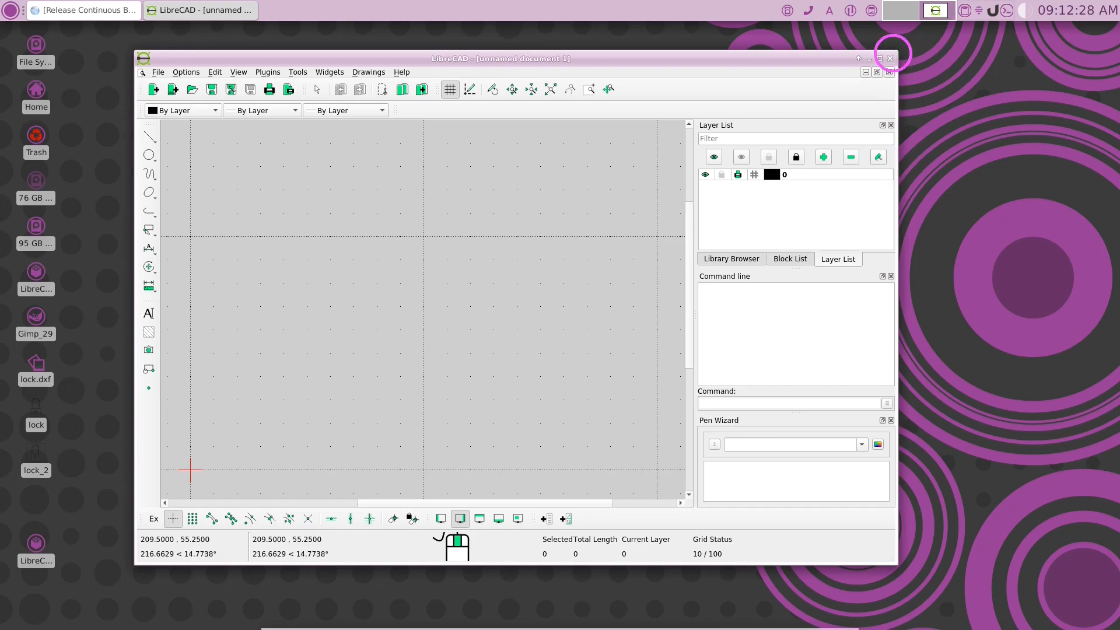
pyautogui.click(893, 55)
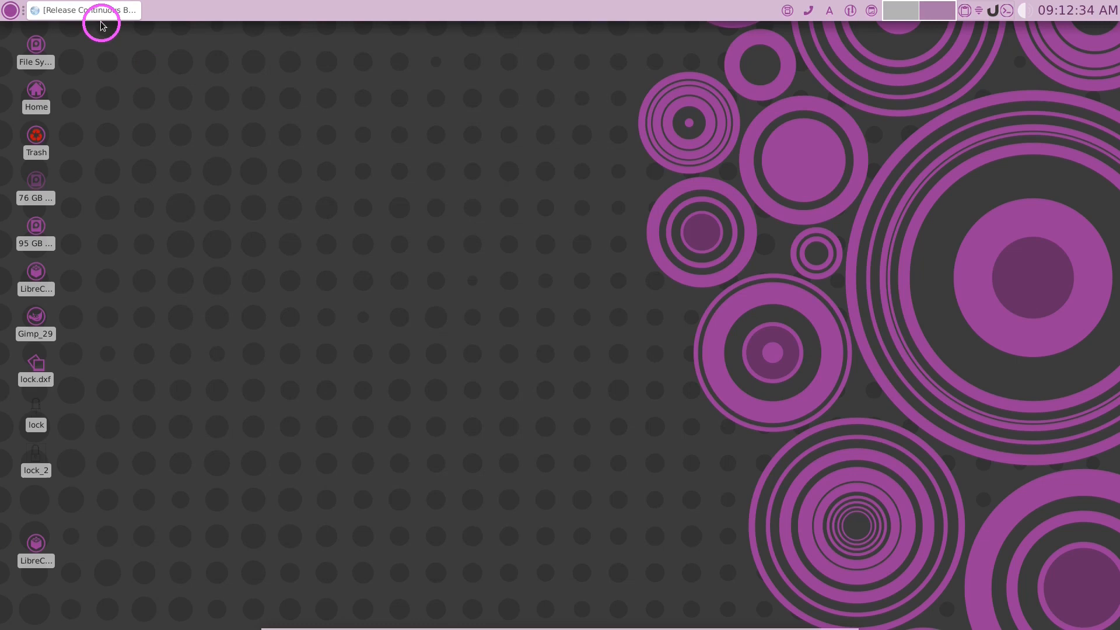
# Return to the browser and show librecad.org's download page at Build from source
pyautogui.click(88, 10)
pyautogui.click(252, 59)
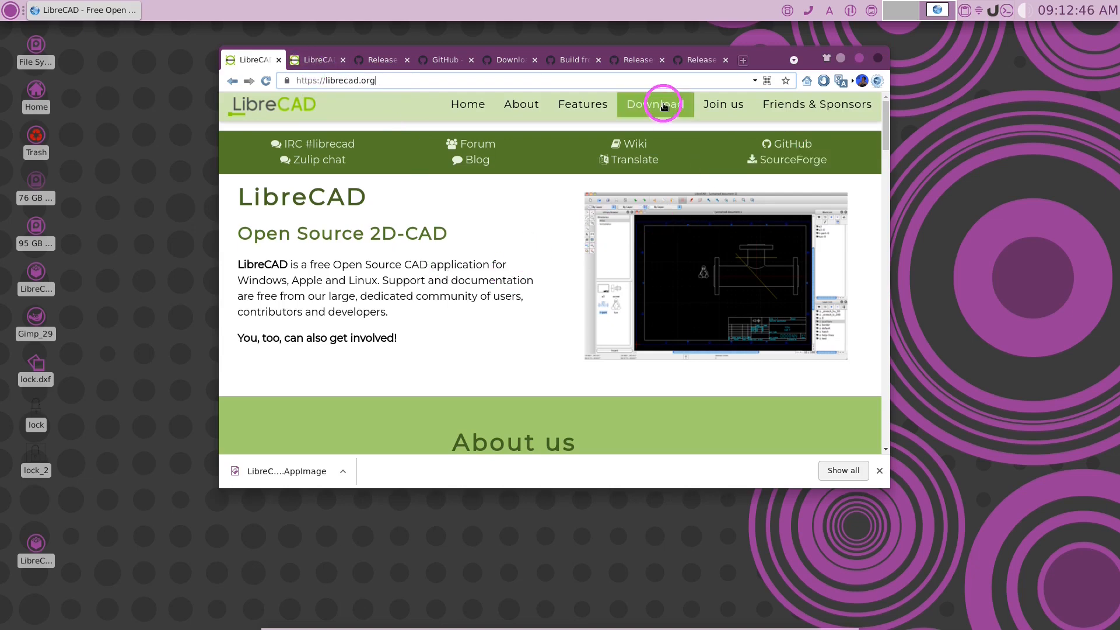
pyautogui.click(318, 59)
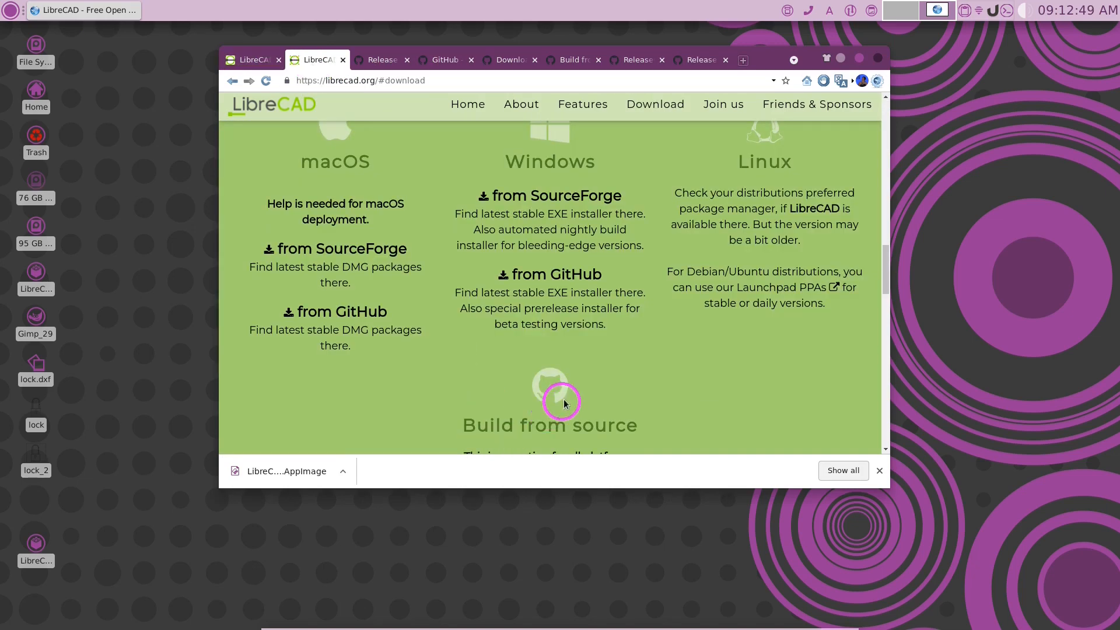
pyautogui.scroll(-2, 564, 399)
pyautogui.scroll(3, 575, 386)
pyautogui.scroll(2, 574, 387)
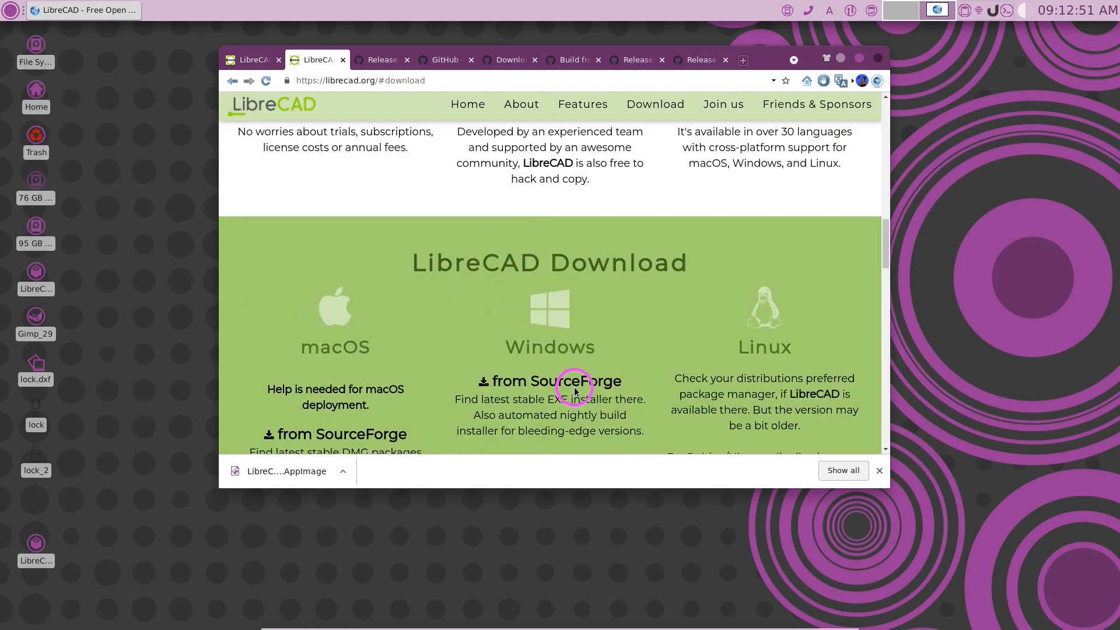
pyautogui.scroll(3, 574, 387)
pyautogui.scroll(-2, 574, 387)
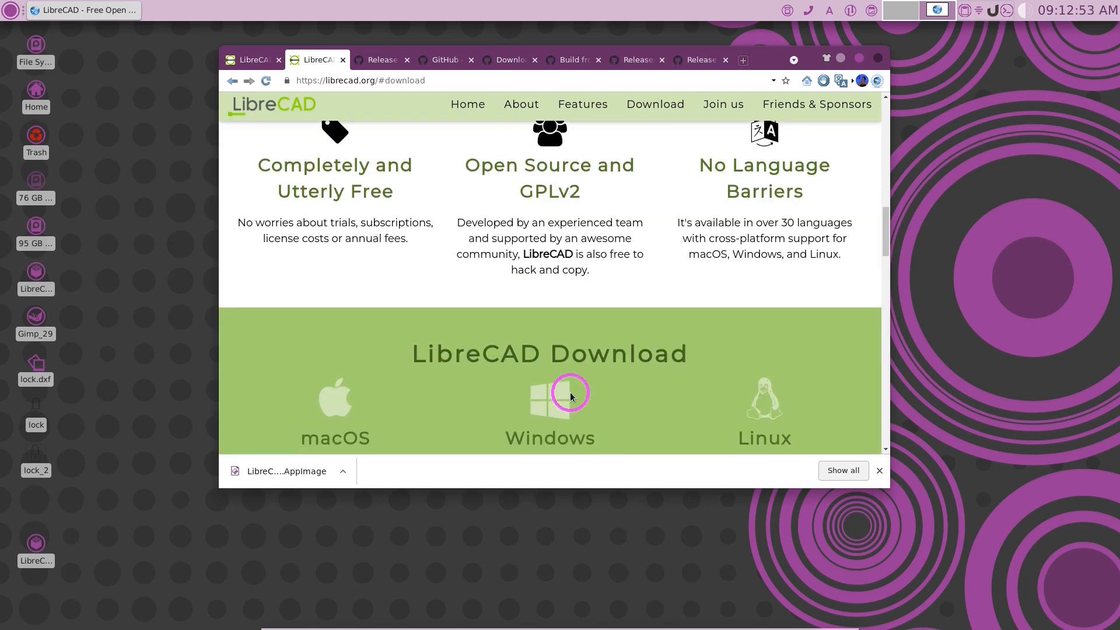
pyautogui.scroll(-4, 574, 388)
pyautogui.scroll(-2, 574, 350)
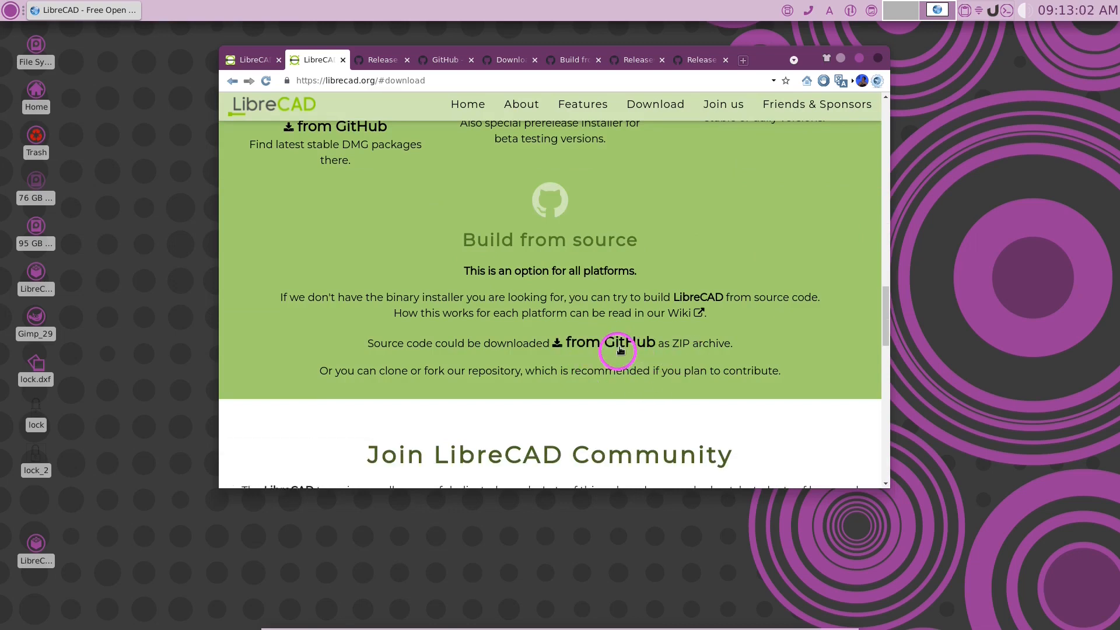
# Follow the 'from GitHub' link to the LibreCAD repository and its README Building section
pyautogui.click(620, 342)
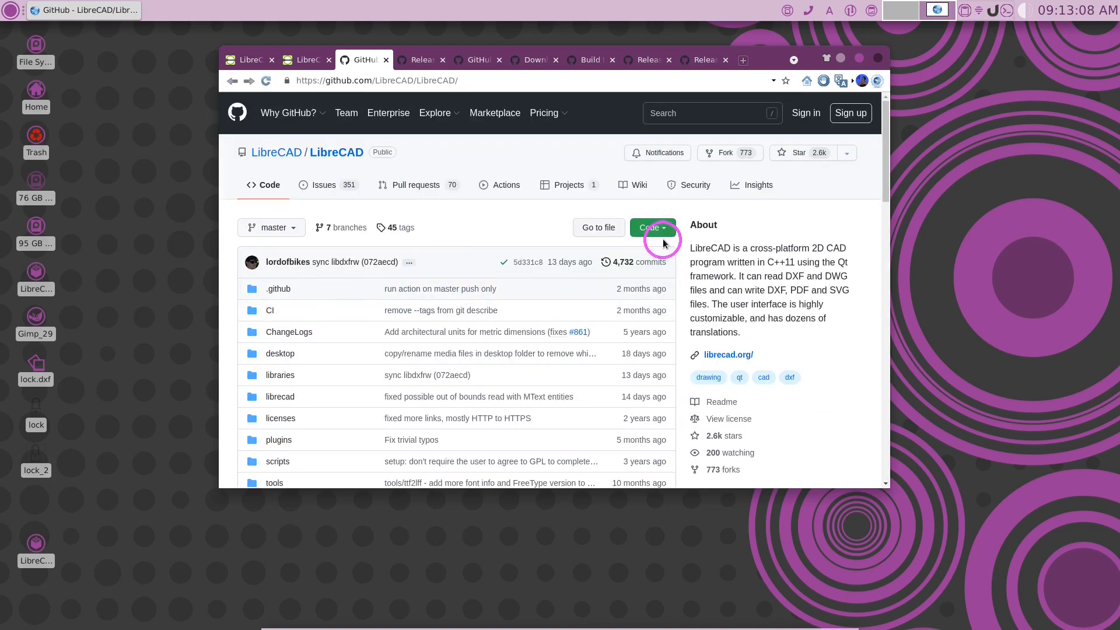
pyautogui.scroll(-4, 477, 367)
pyautogui.scroll(-5, 477, 366)
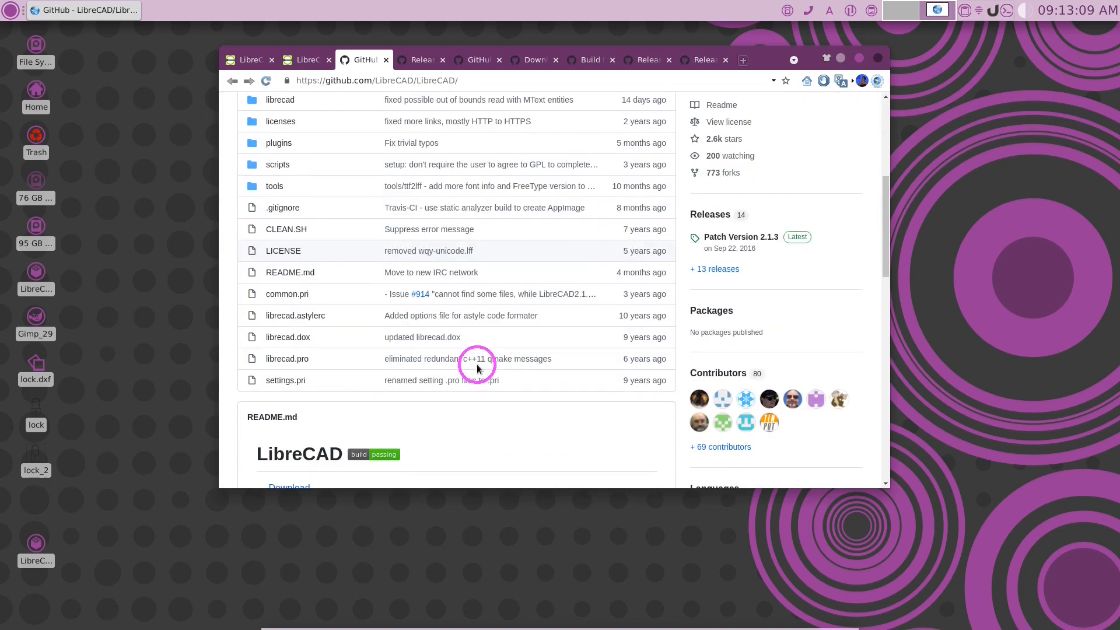
pyautogui.scroll(-5, 477, 365)
pyautogui.scroll(-3, 477, 366)
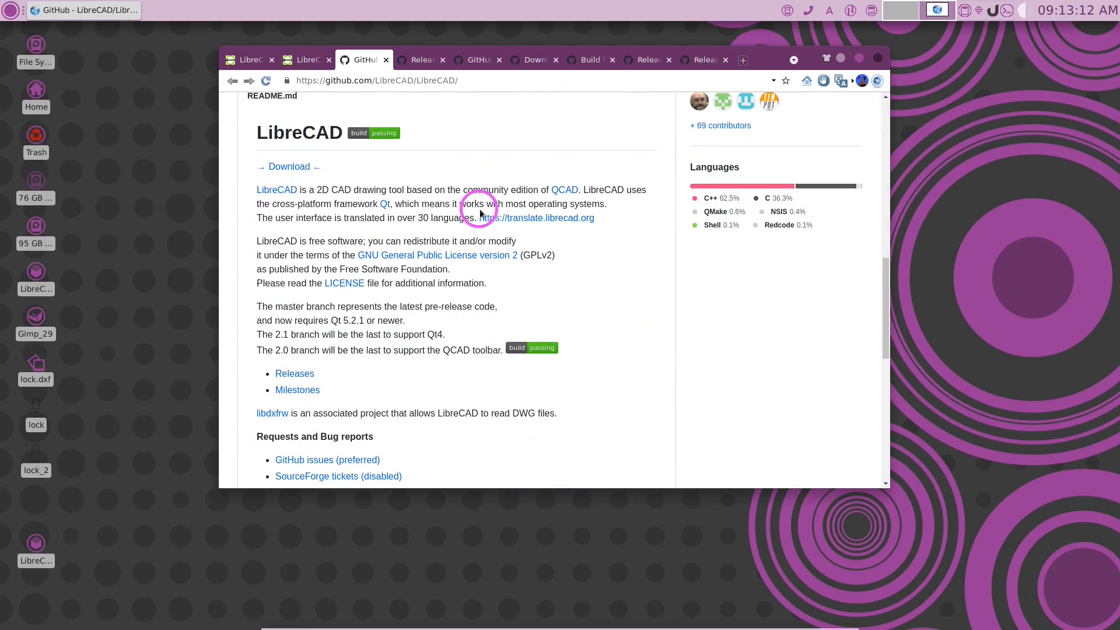
pyautogui.scroll(-1, 355, 217)
pyautogui.scroll(-5, 355, 217)
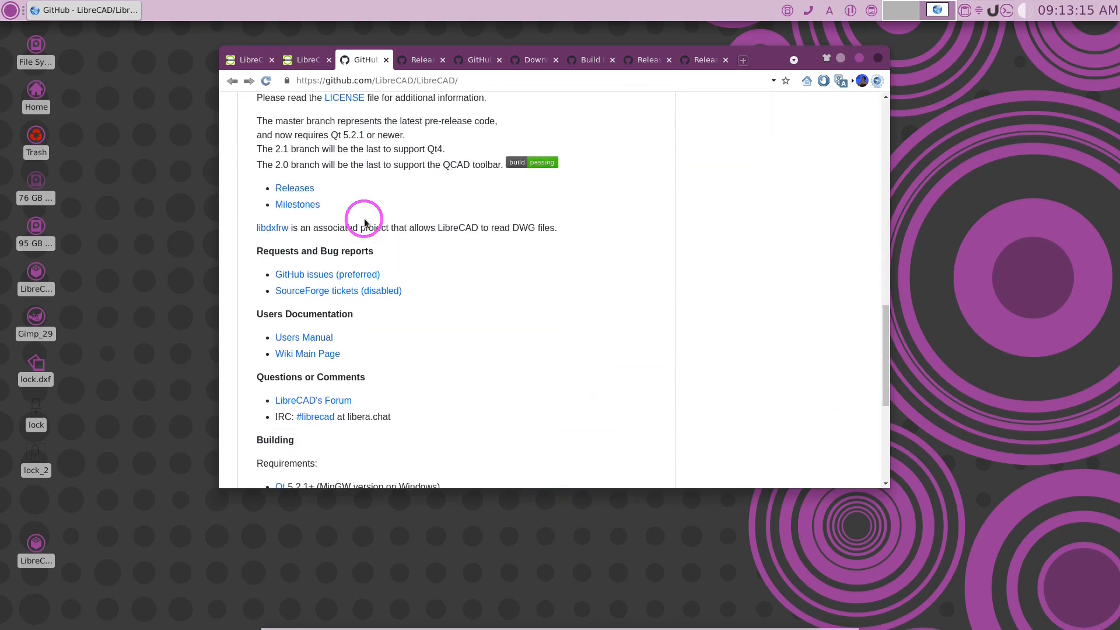
pyautogui.scroll(-1, 376, 219)
pyautogui.scroll(5, 431, 252)
pyautogui.scroll(2, 432, 251)
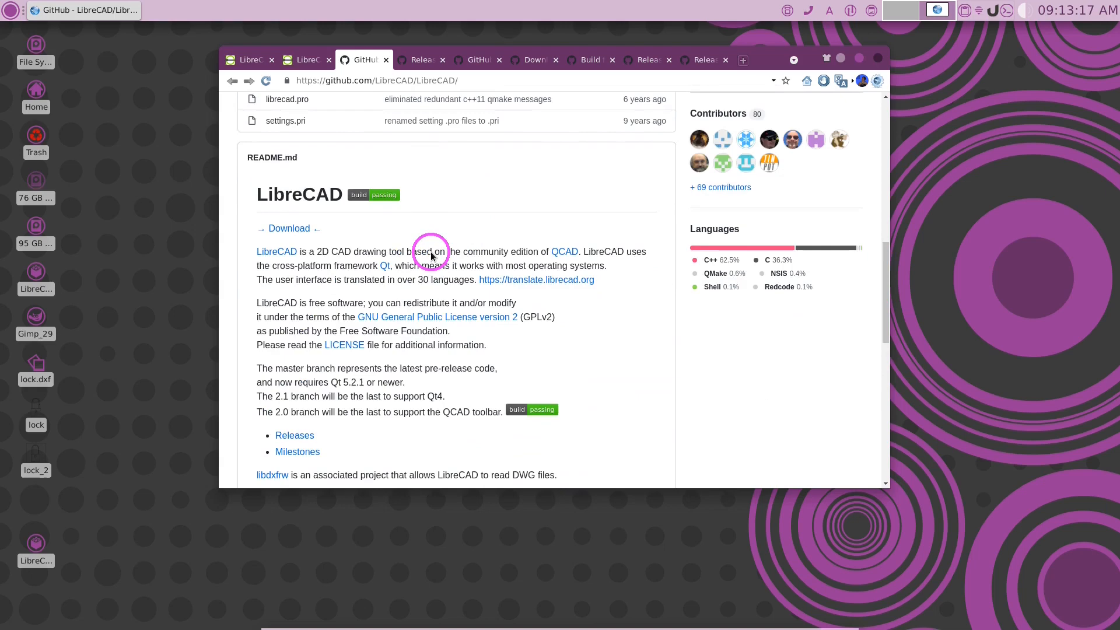
pyautogui.scroll(-3, 377, 263)
pyautogui.scroll(-5, 376, 280)
pyautogui.scroll(-2, 374, 285)
pyautogui.scroll(-4, 374, 284)
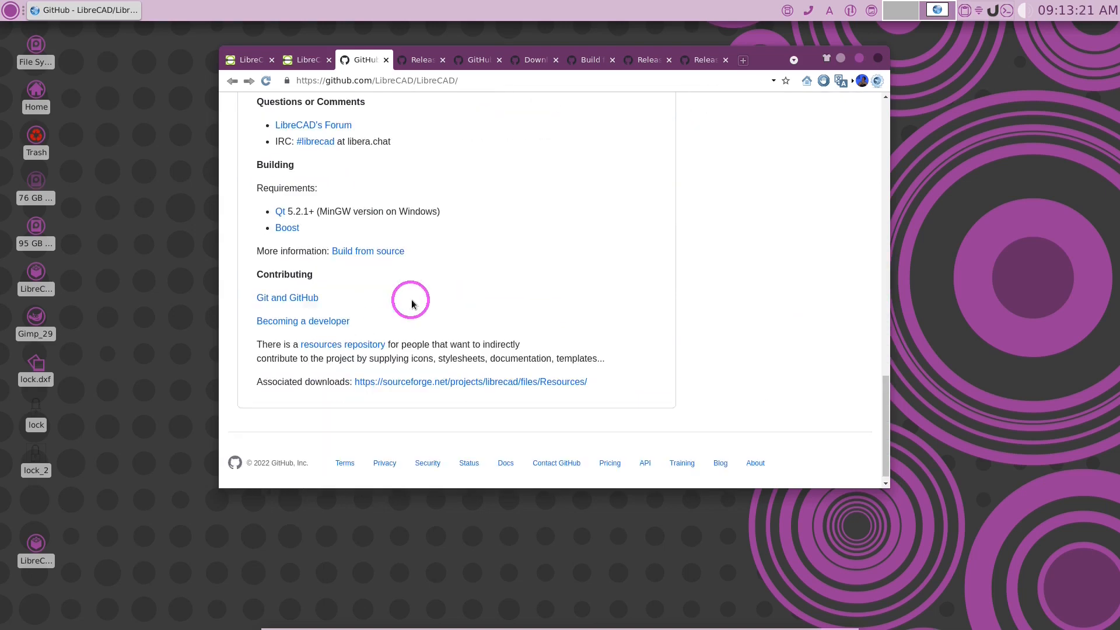
pyautogui.scroll(-1, 412, 299)
pyautogui.scroll(1, 398, 314)
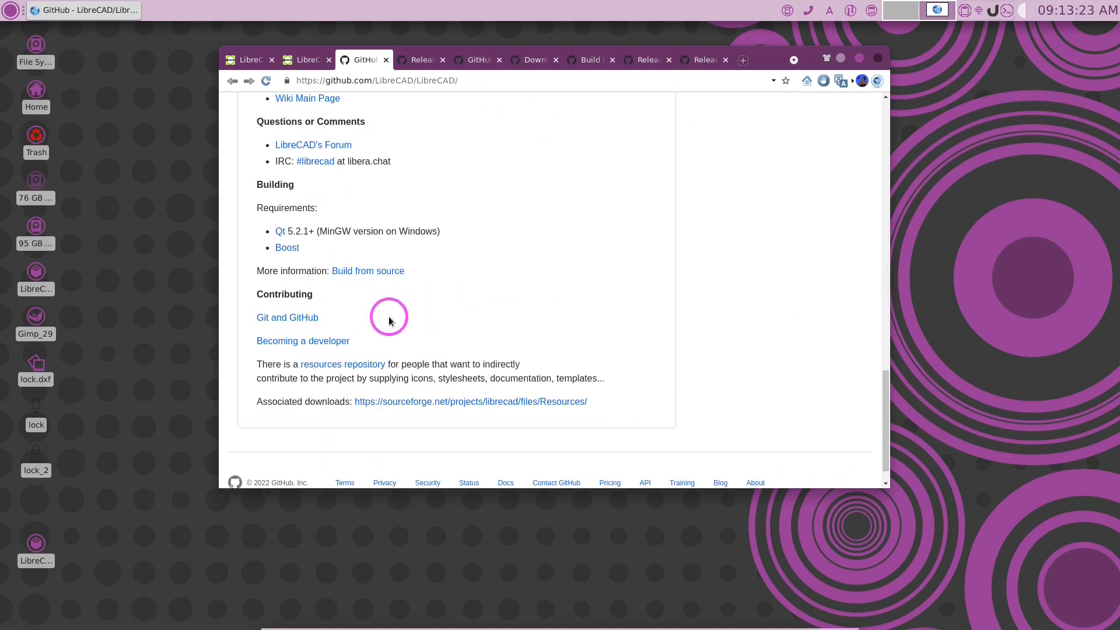
# Reach the Build from source wiki's Debian/Ubuntu section from the README link
pyautogui.click(383, 273)
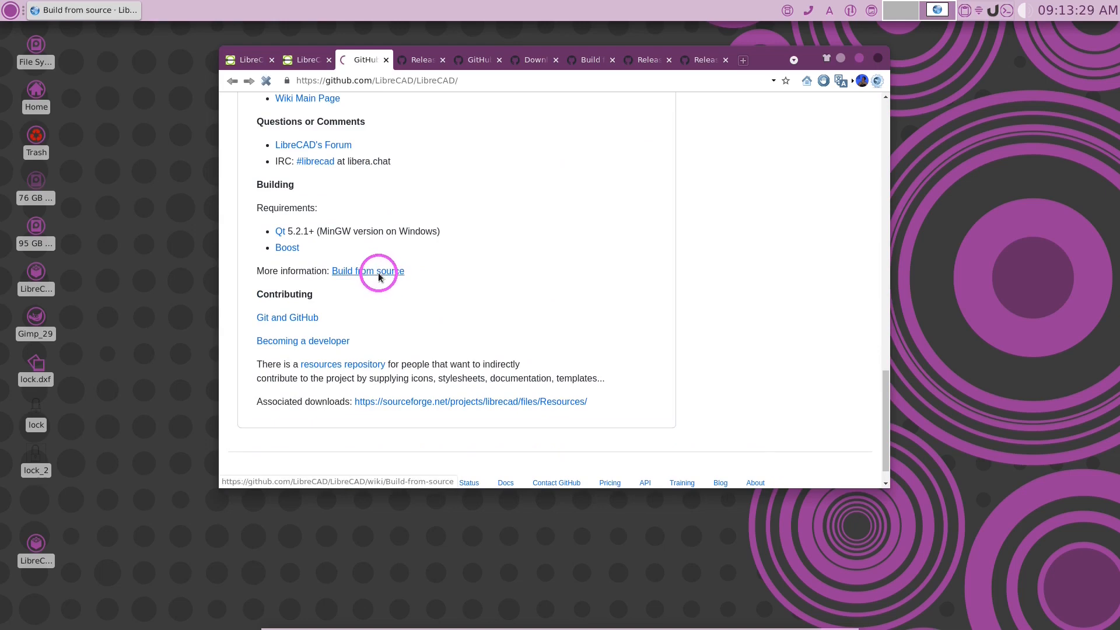
pyautogui.scroll(-2, 438, 277)
pyautogui.scroll(-3, 414, 296)
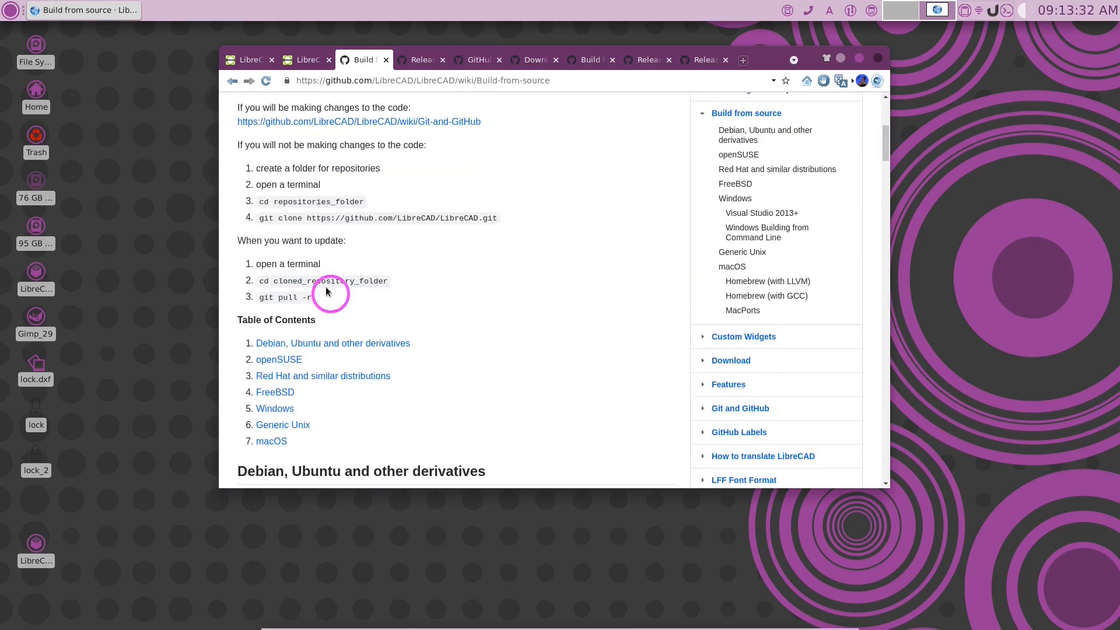
pyautogui.scroll(-3, 332, 281)
pyautogui.scroll(-3, 314, 311)
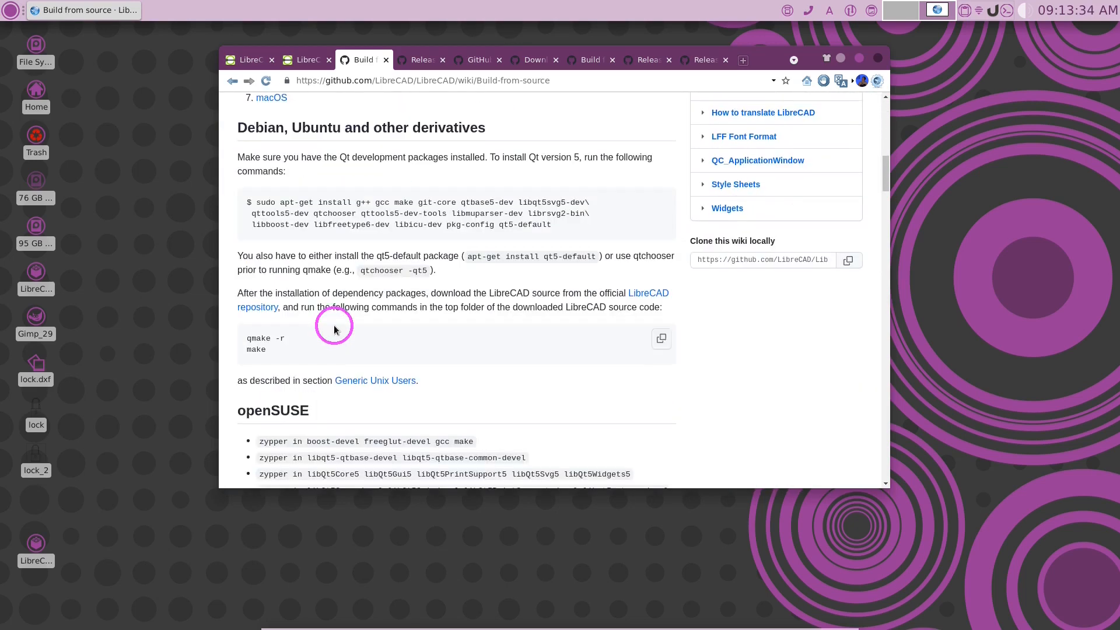
pyautogui.scroll(3, 341, 220)
pyautogui.scroll(1, 352, 217)
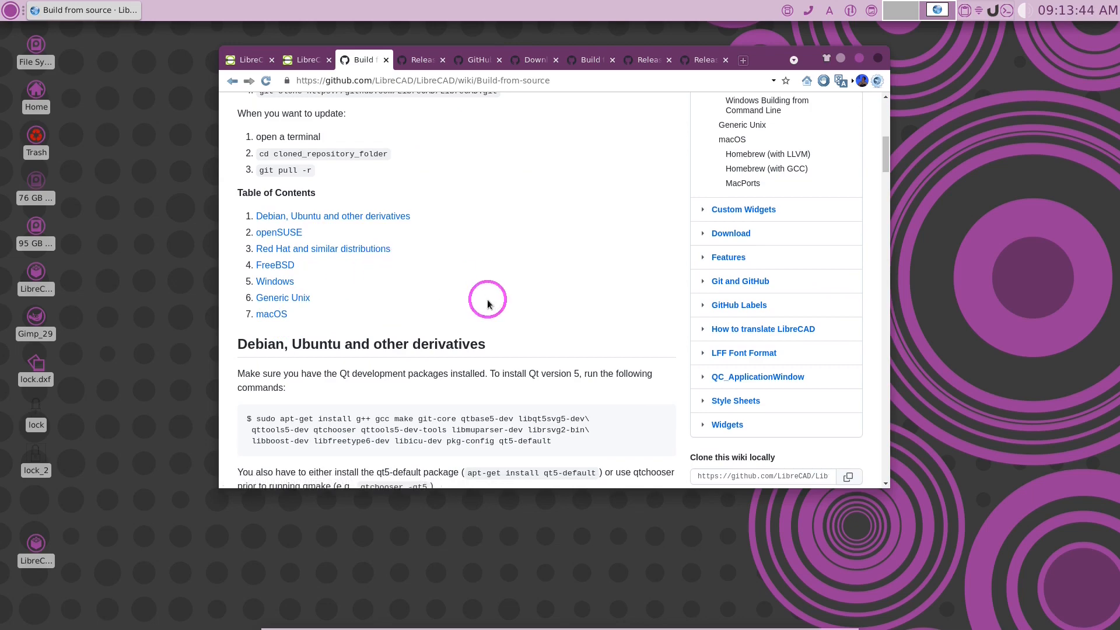
pyautogui.scroll(-5, 490, 314)
pyautogui.scroll(-3, 490, 314)
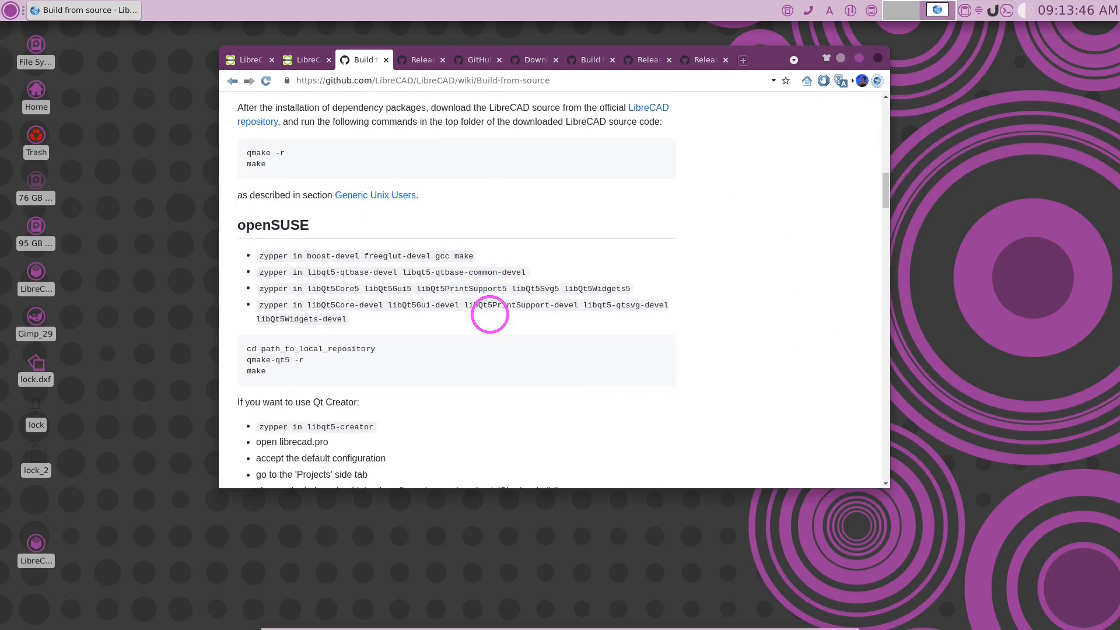
pyautogui.scroll(3, 490, 313)
pyautogui.scroll(3, 412, 236)
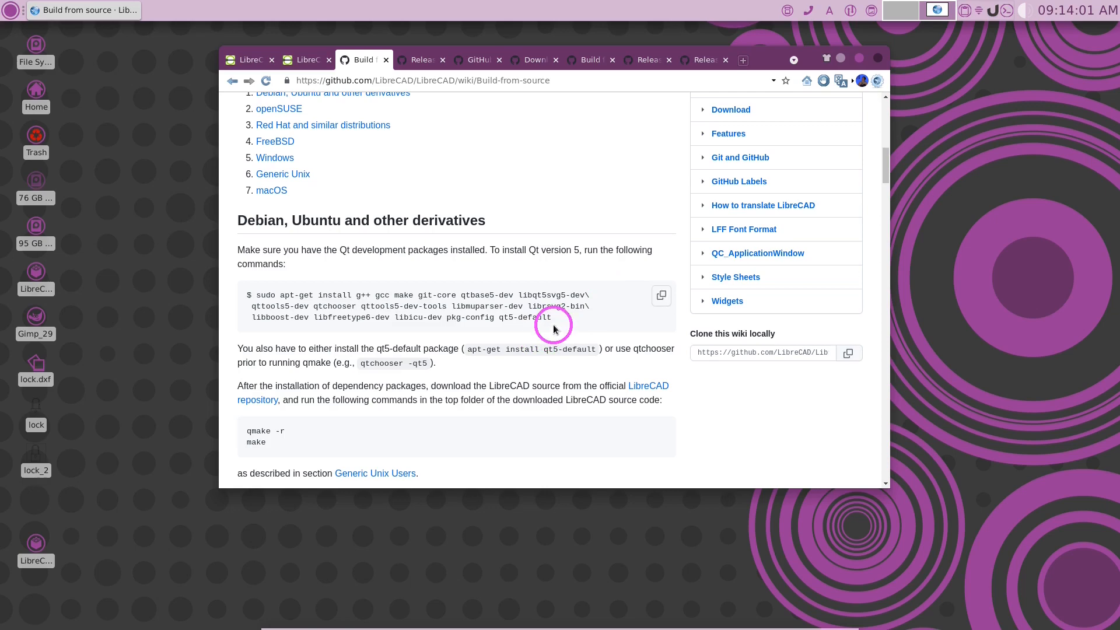
# Run the wiki's Debian apt-get dependency install in the drop-down terminal; all packages already newest
pyautogui.moveTo(456, 307)
pyautogui.moveTo(548, 318); pyautogui.dragTo(270, 291)
pyautogui.hotkey('ctrl', 'c')
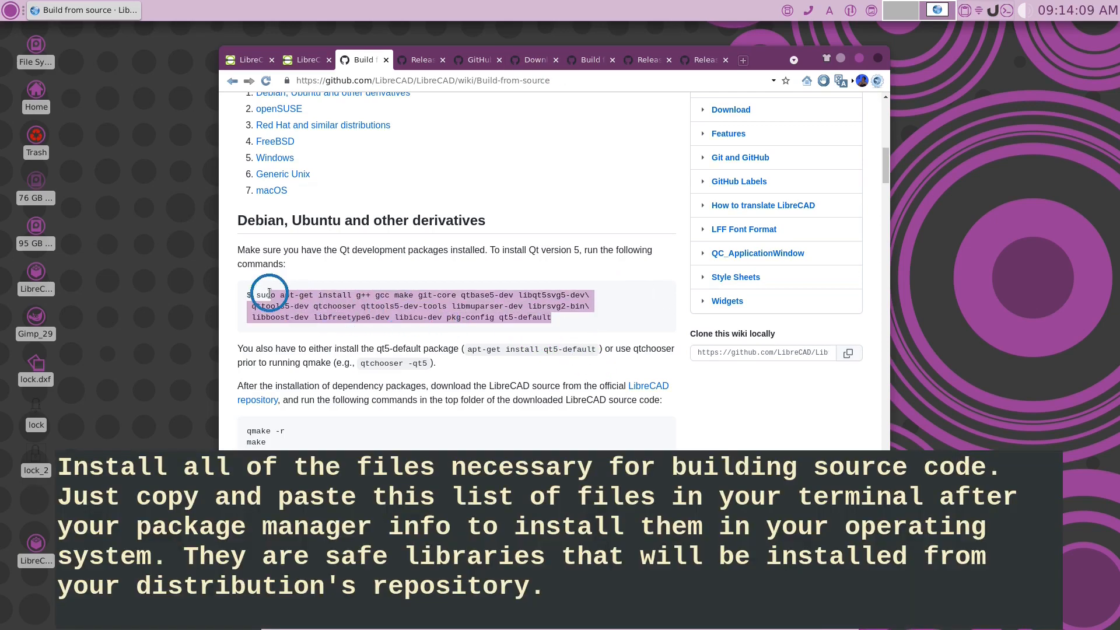
pyautogui.click(1008, 12)
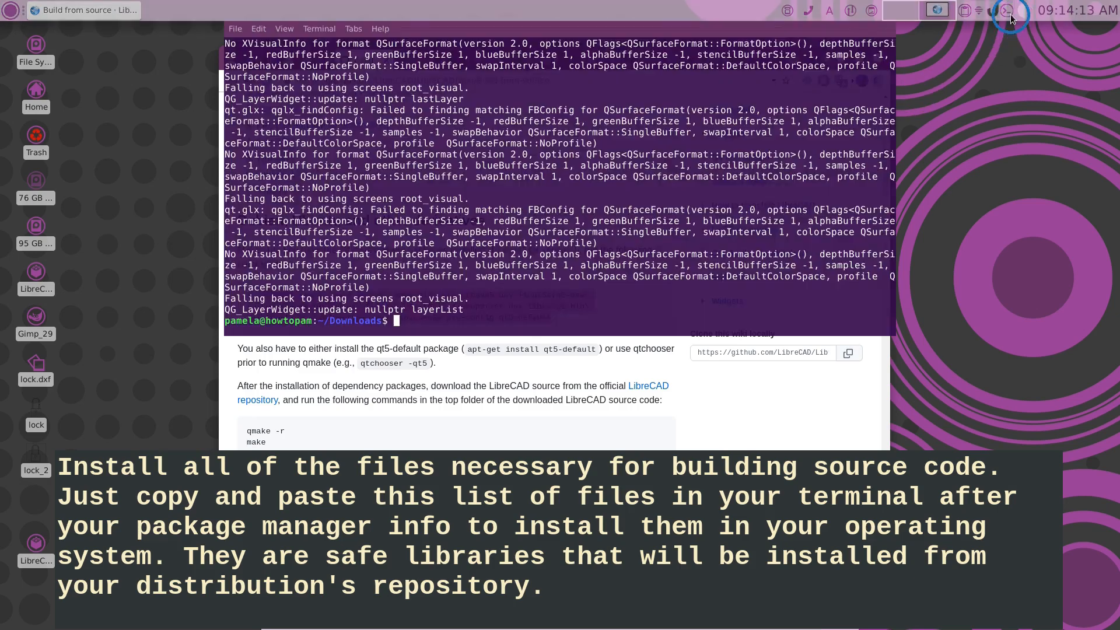
pyautogui.middleClick(397, 320)
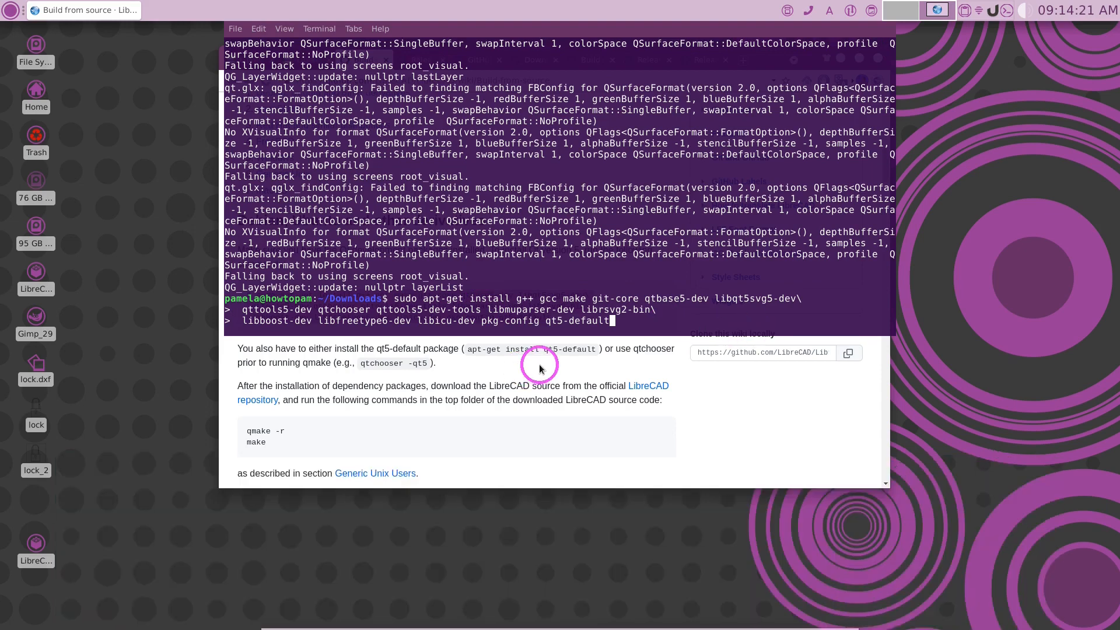
pyautogui.press('Return')
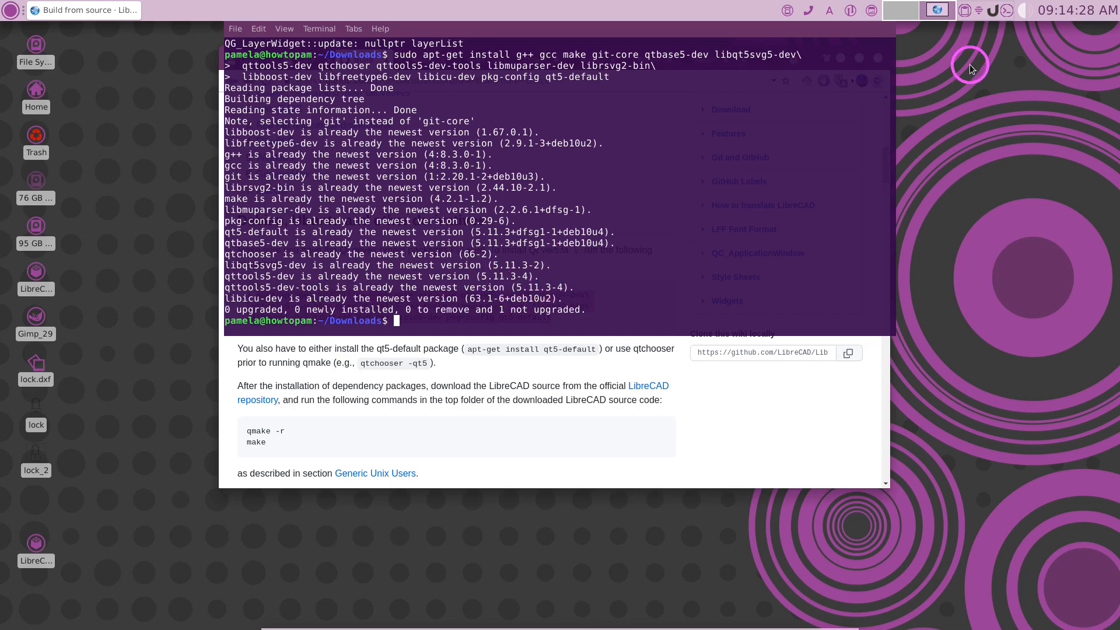
# Review the previous install command in the terminal against the wiki instructions
pyautogui.click(1007, 10)
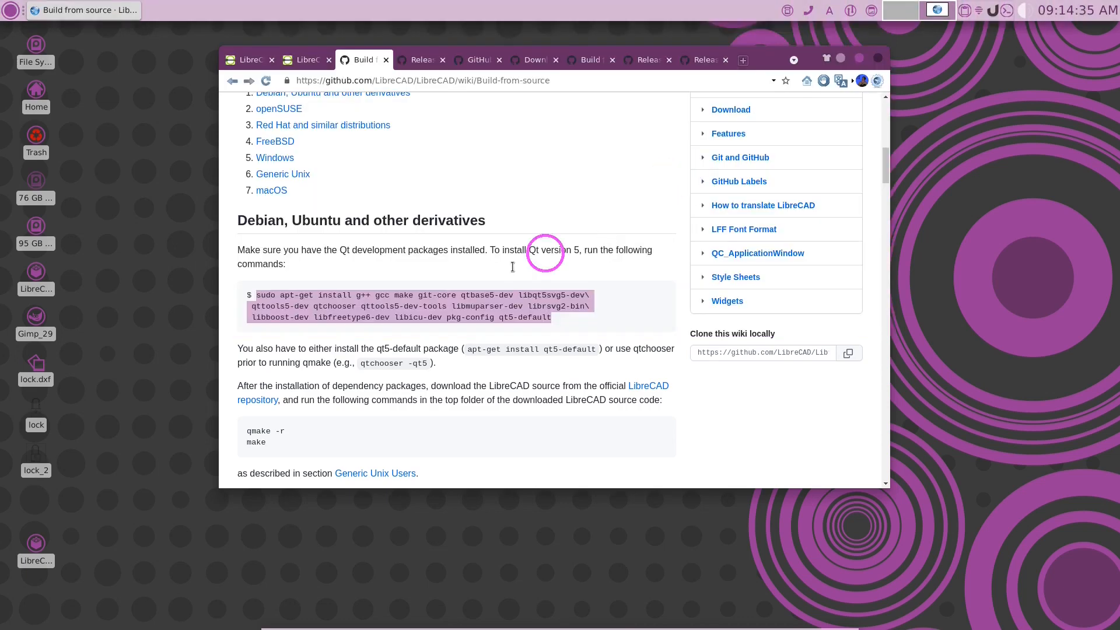
pyautogui.click(490, 282)
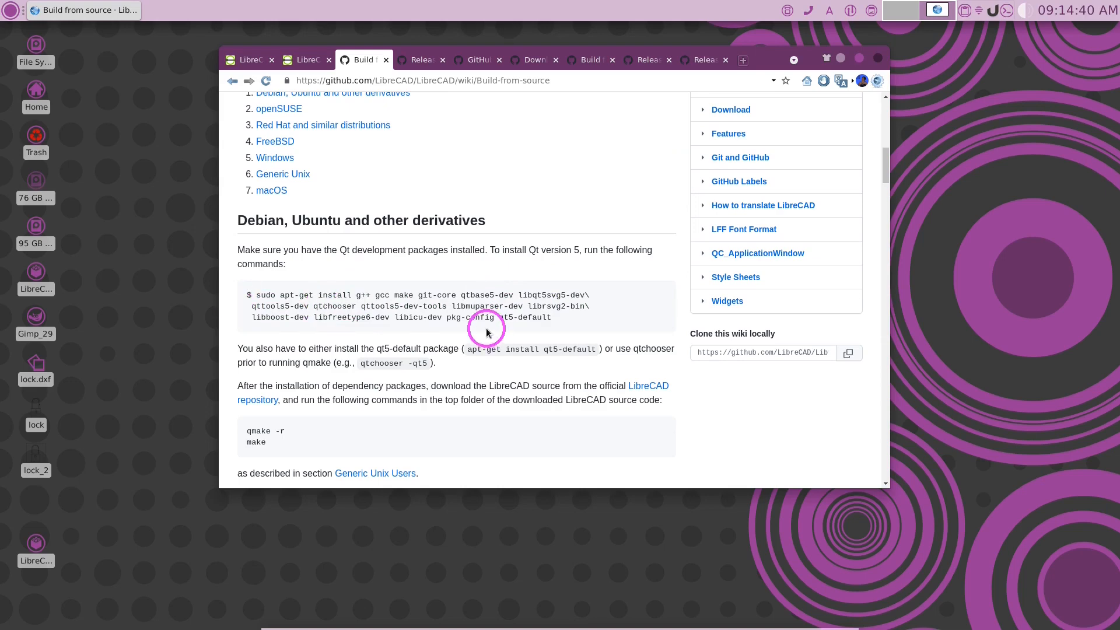
pyautogui.click(975, 34)
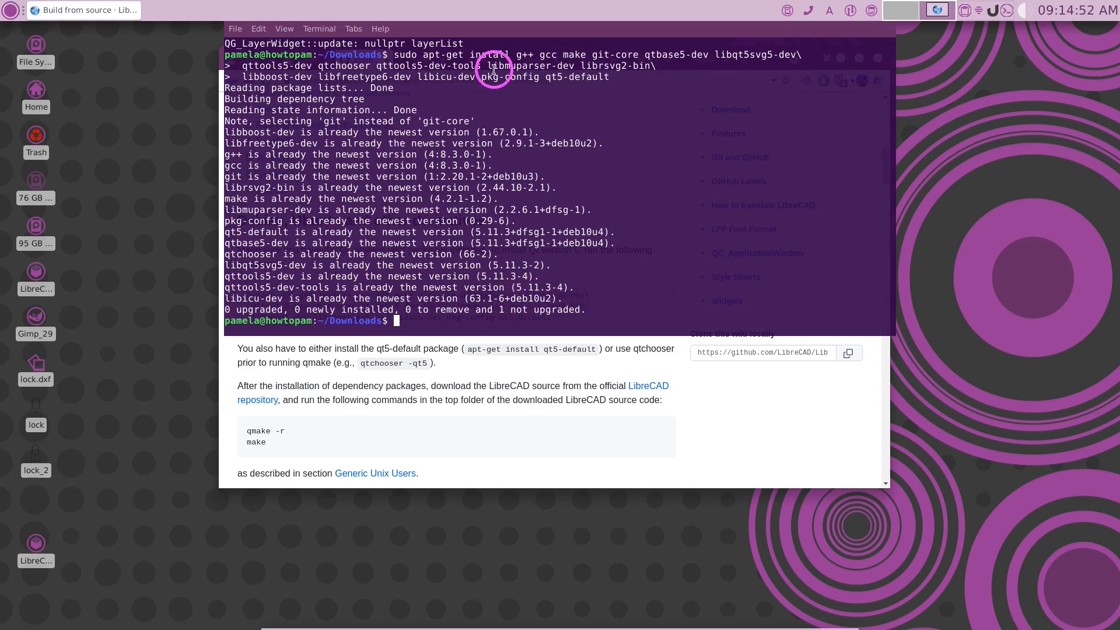
pyautogui.moveTo(506, 55); pyautogui.dragTo(395, 54)
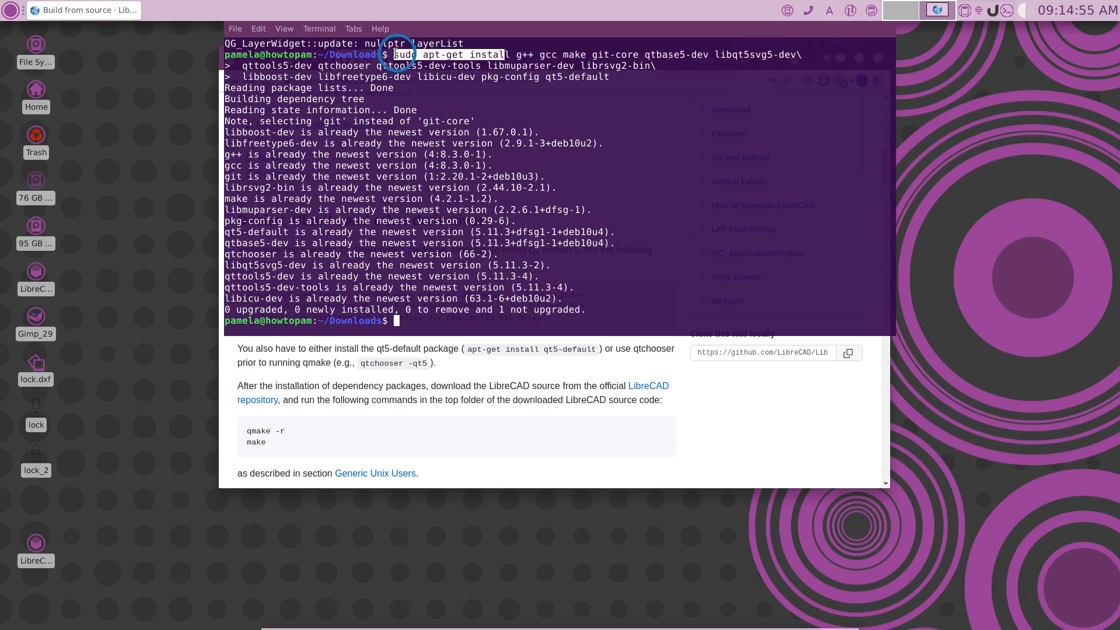
pyautogui.moveTo(394, 54); pyautogui.dragTo(507, 54)
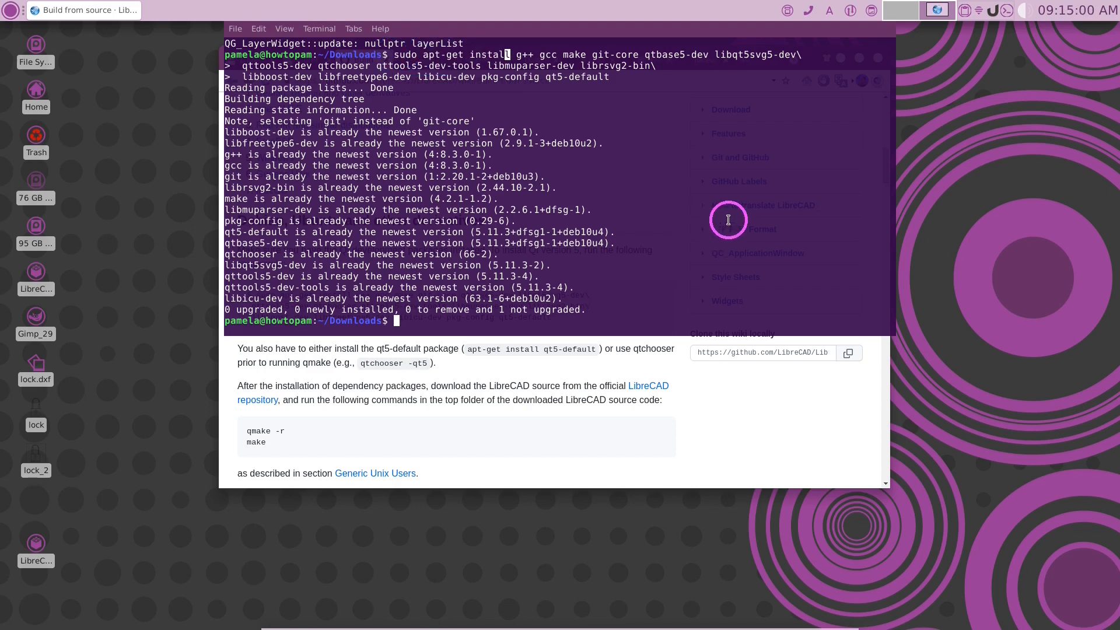
pyautogui.click(1007, 11)
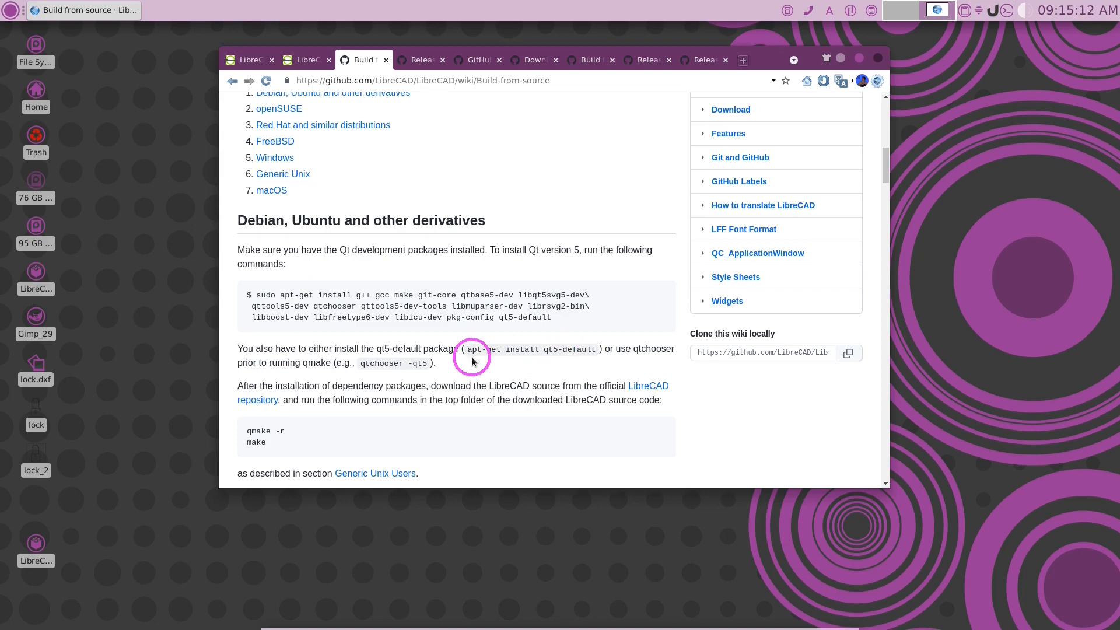
# Run 'sudo apt-get install qt5-default' in the terminal; qt5-default already newest
pyautogui.moveTo(595, 349); pyautogui.dragTo(468, 350)
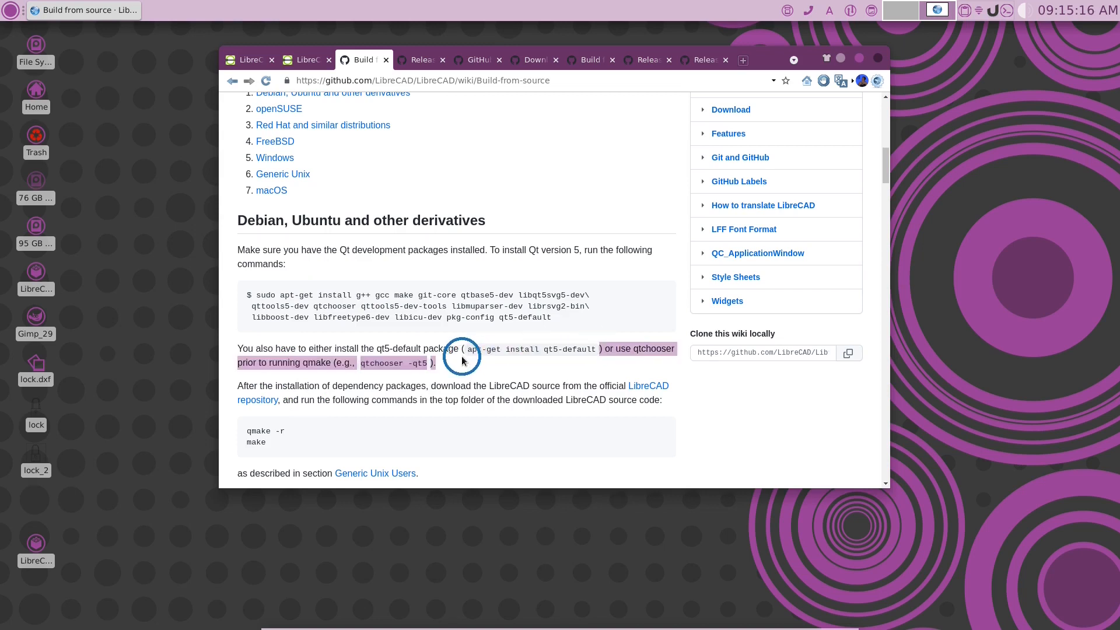
pyautogui.click(1007, 12)
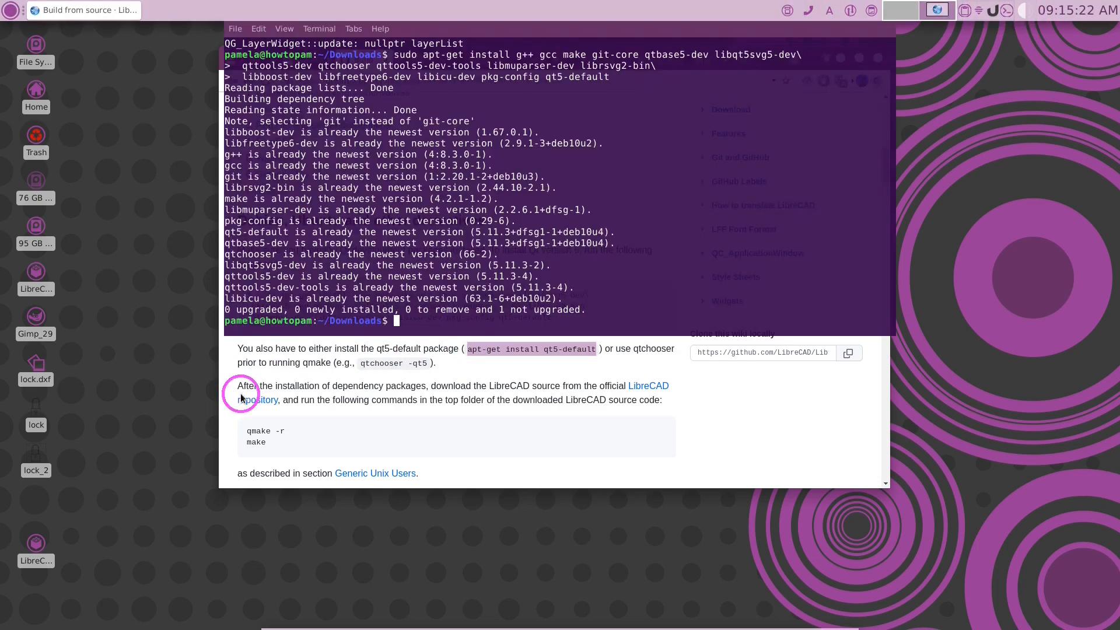
pyautogui.write('sudo')
pyautogui.middleClick(430, 320)
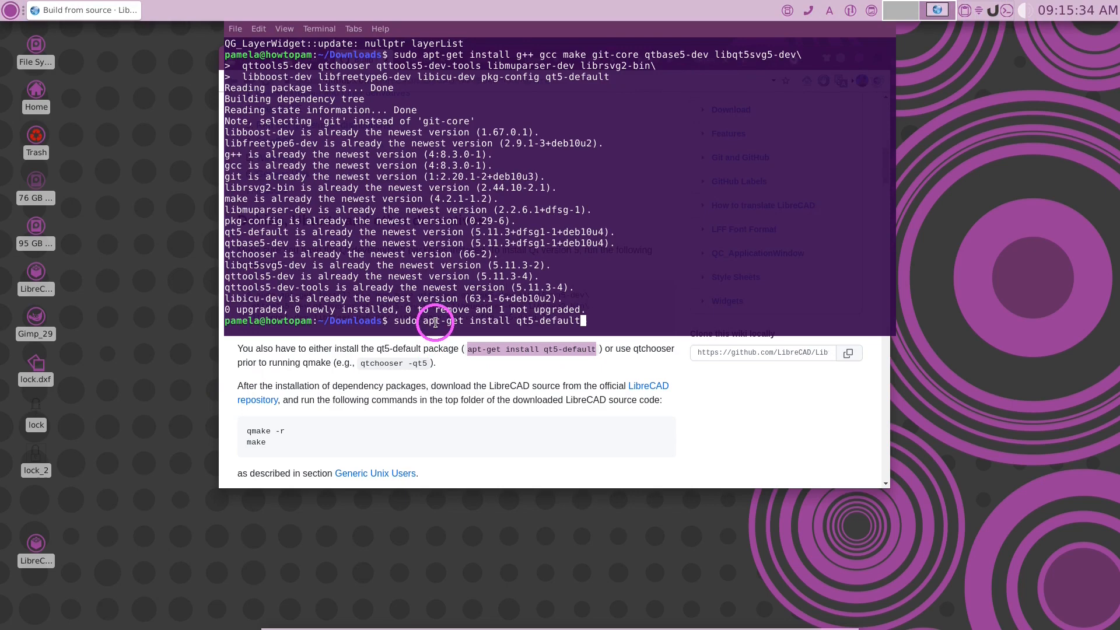
pyautogui.press('Return')
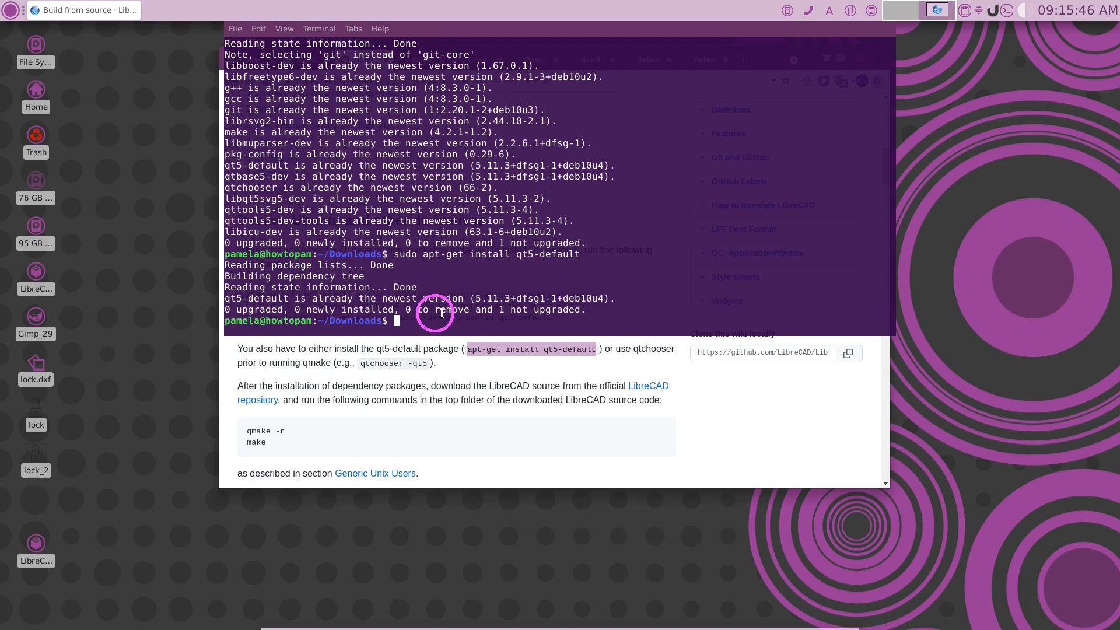
pyautogui.click(1006, 10)
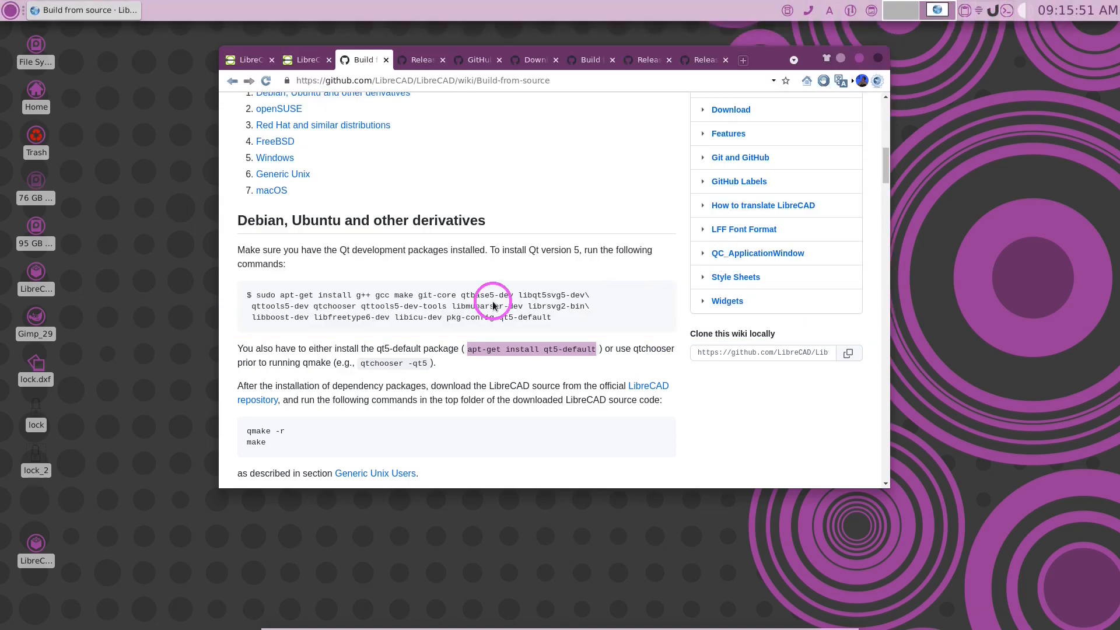
# Go to the LibreCAD repository from the wiki and show its clone/download options
pyautogui.click(397, 370)
pyautogui.scroll(-2, 397, 370)
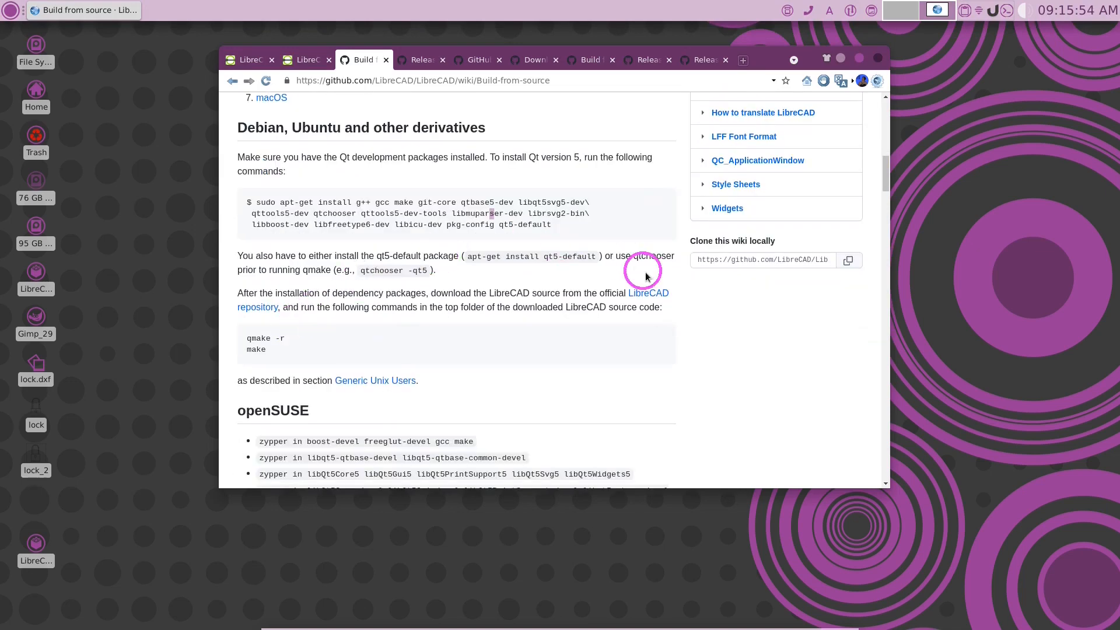
pyautogui.moveTo(455, 436)
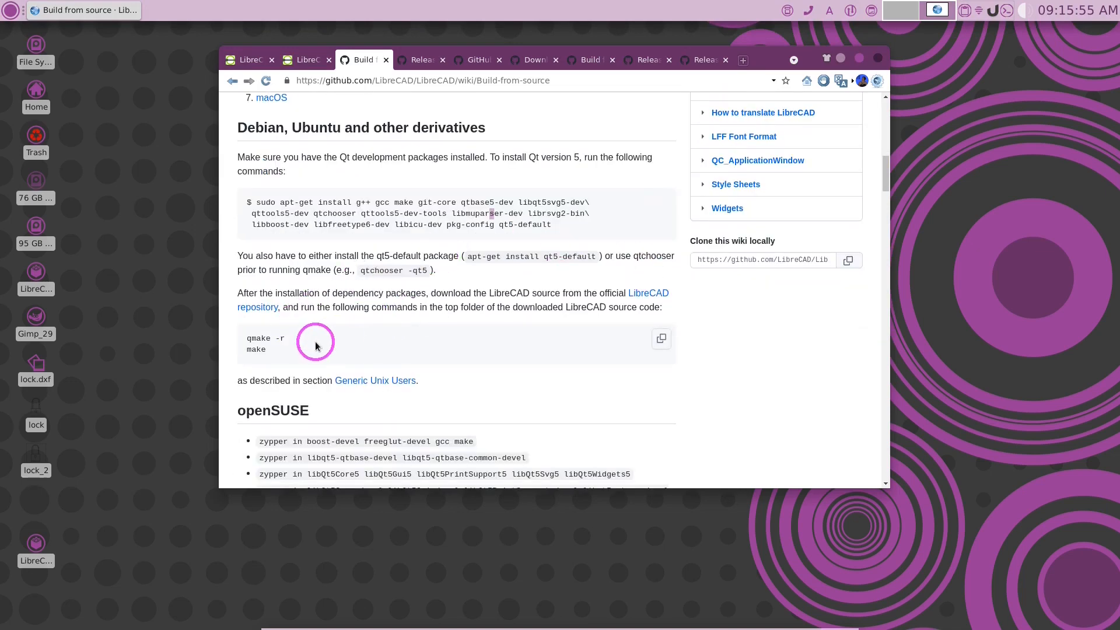
pyautogui.click(650, 293)
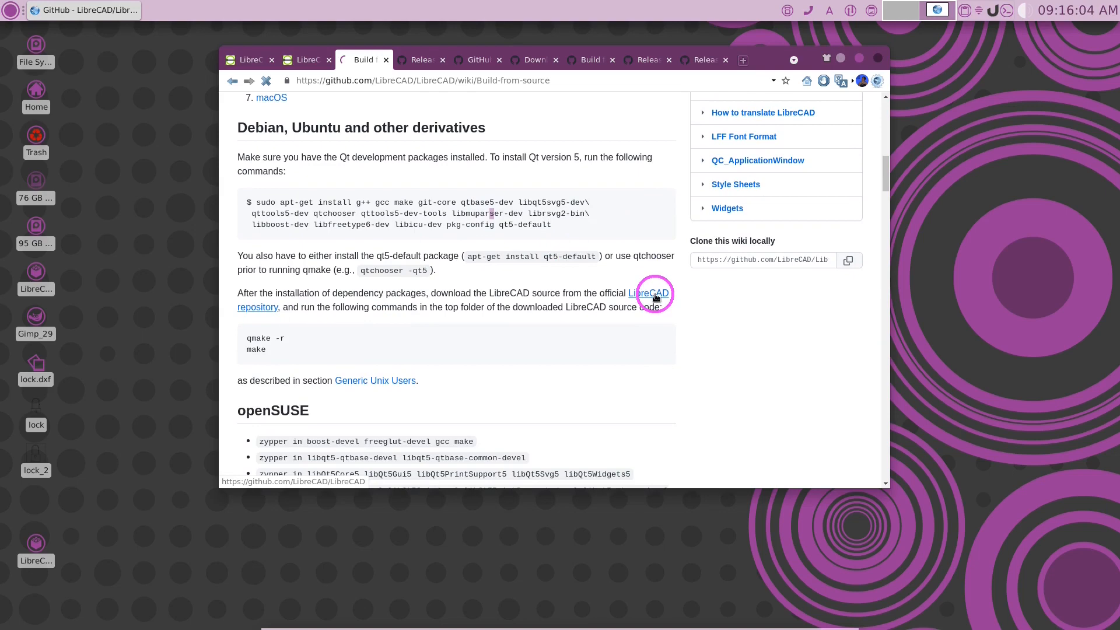
pyautogui.scroll(-3, 436, 328)
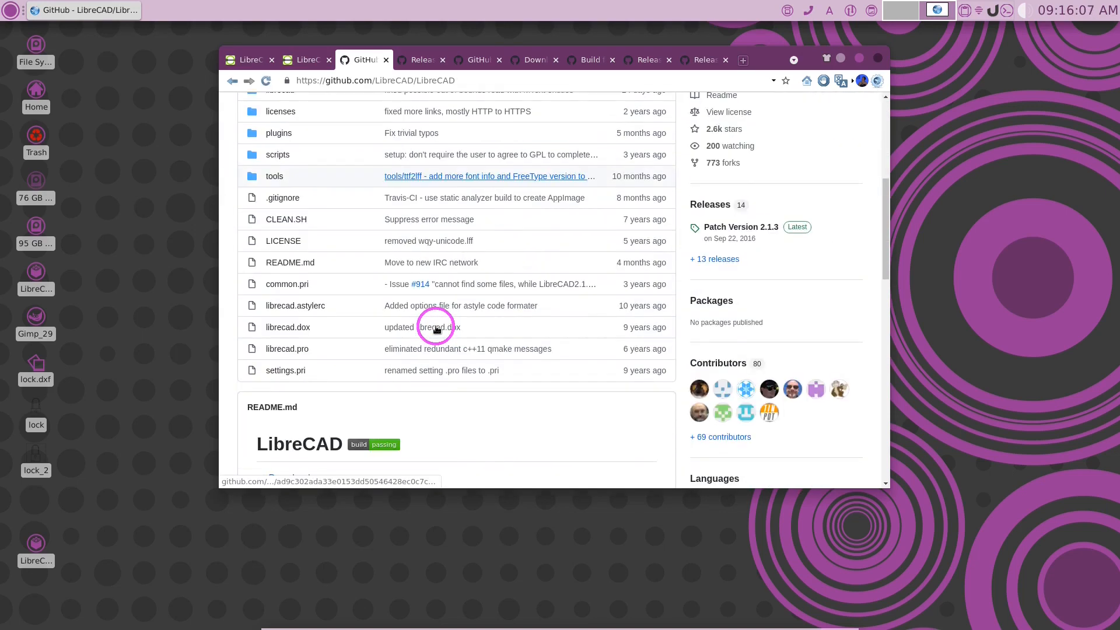
pyautogui.scroll(4, 436, 328)
pyautogui.scroll(4, 436, 329)
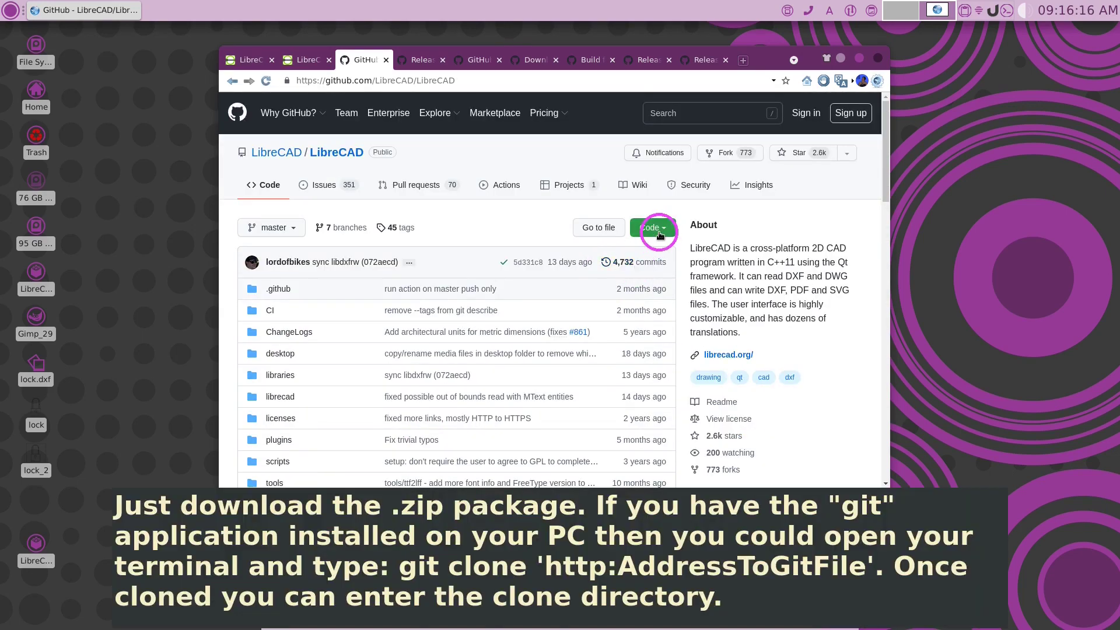
pyautogui.click(658, 231)
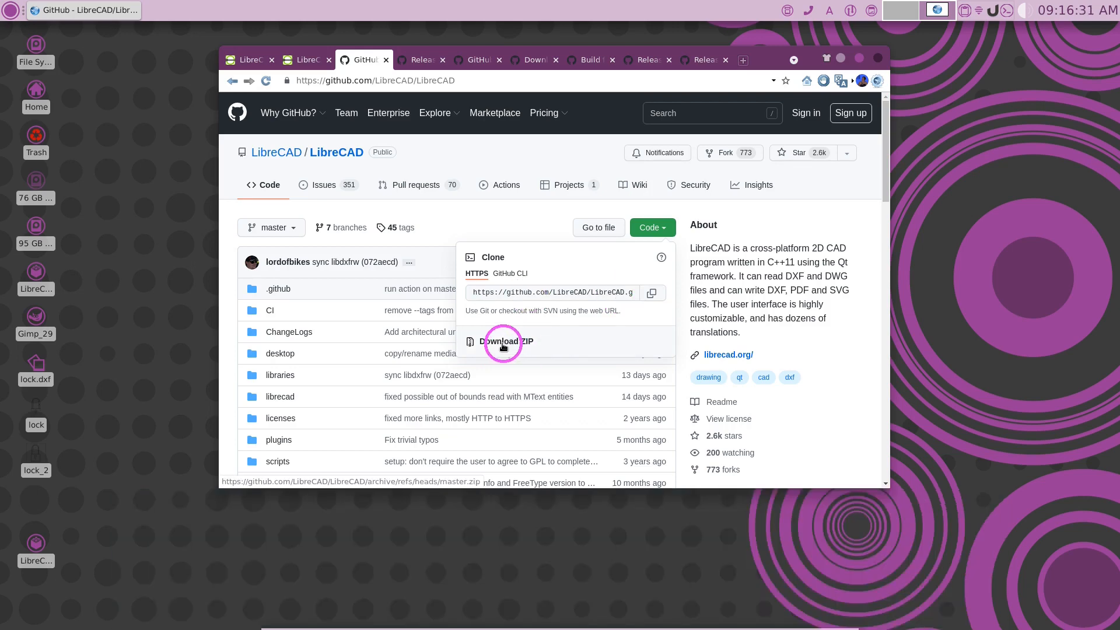
# Download the master source ZIP, extract LibreCAD-master.zip into Downloads and show the files
pyautogui.click(505, 342)
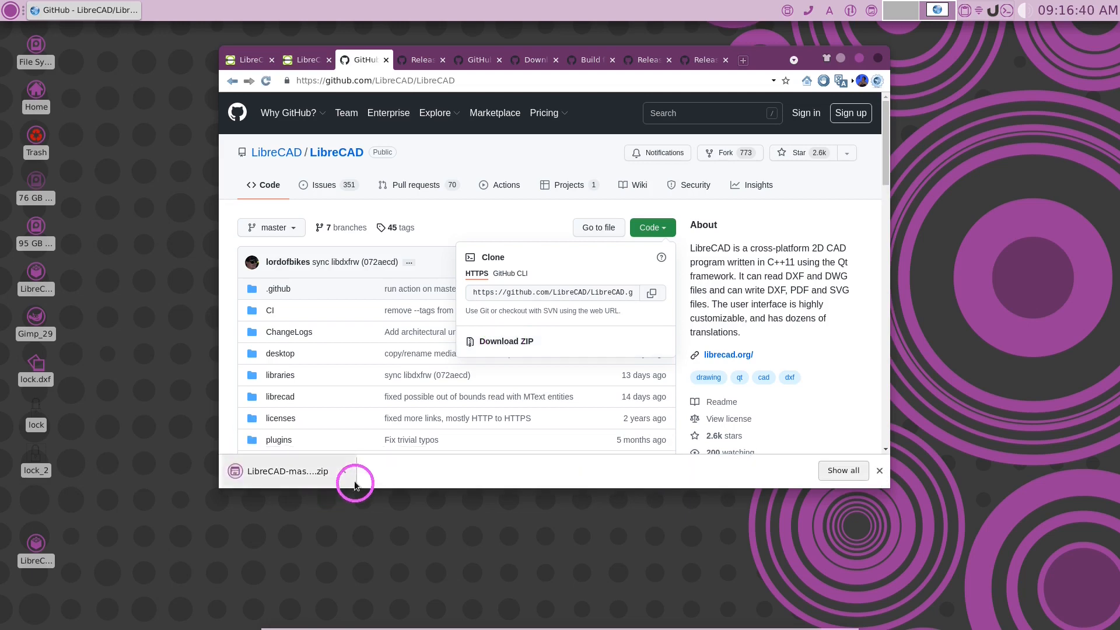
pyautogui.click(343, 471)
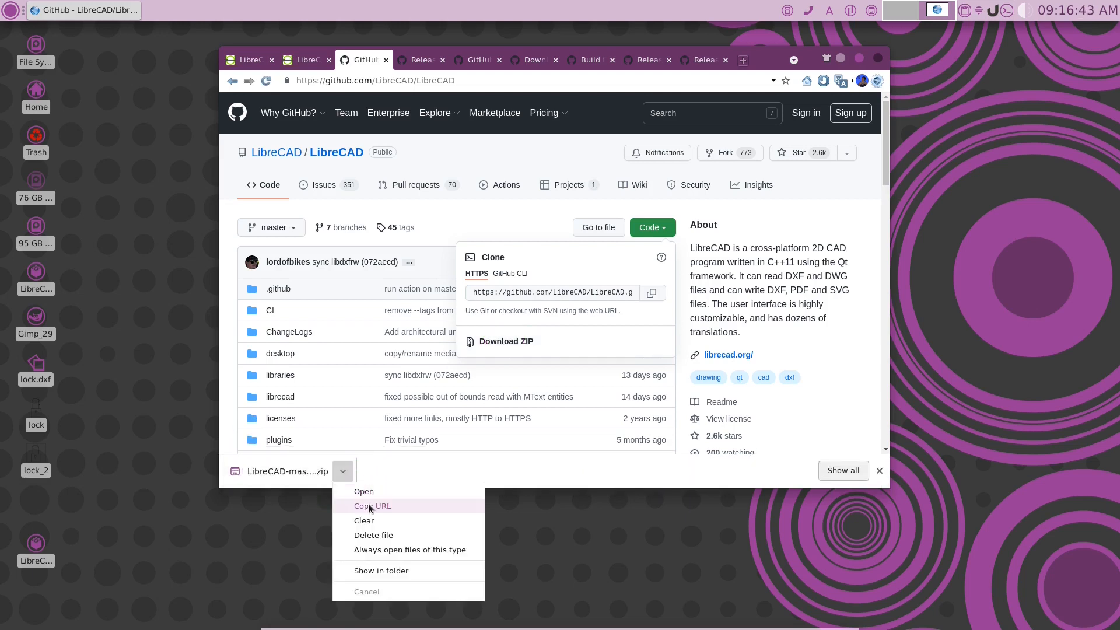
pyautogui.click(363, 491)
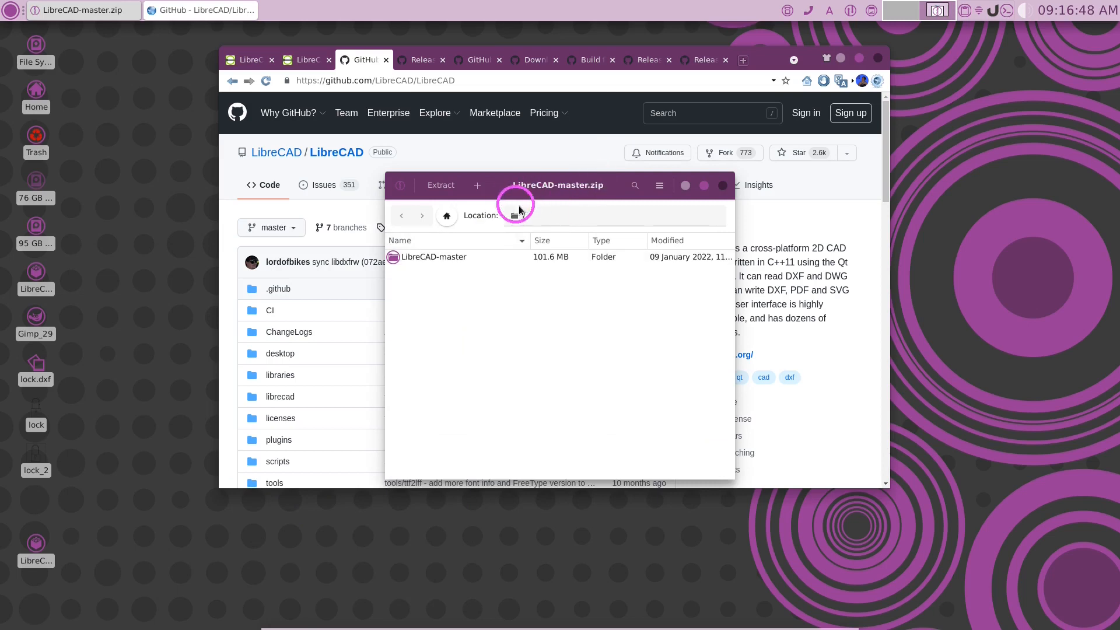
pyautogui.click(441, 184)
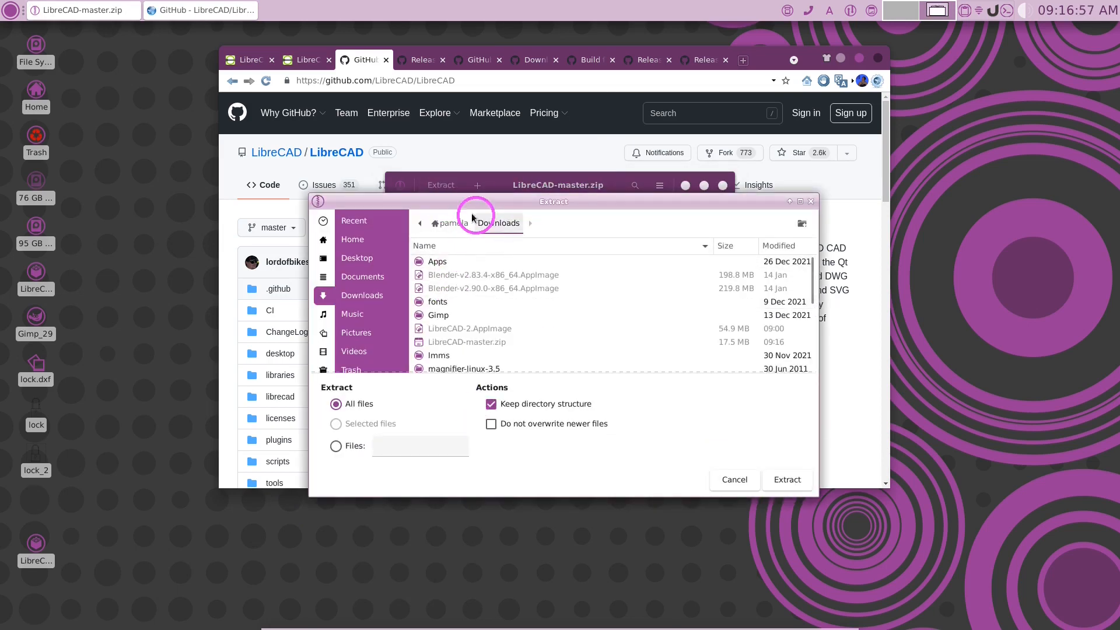
pyautogui.click(787, 478)
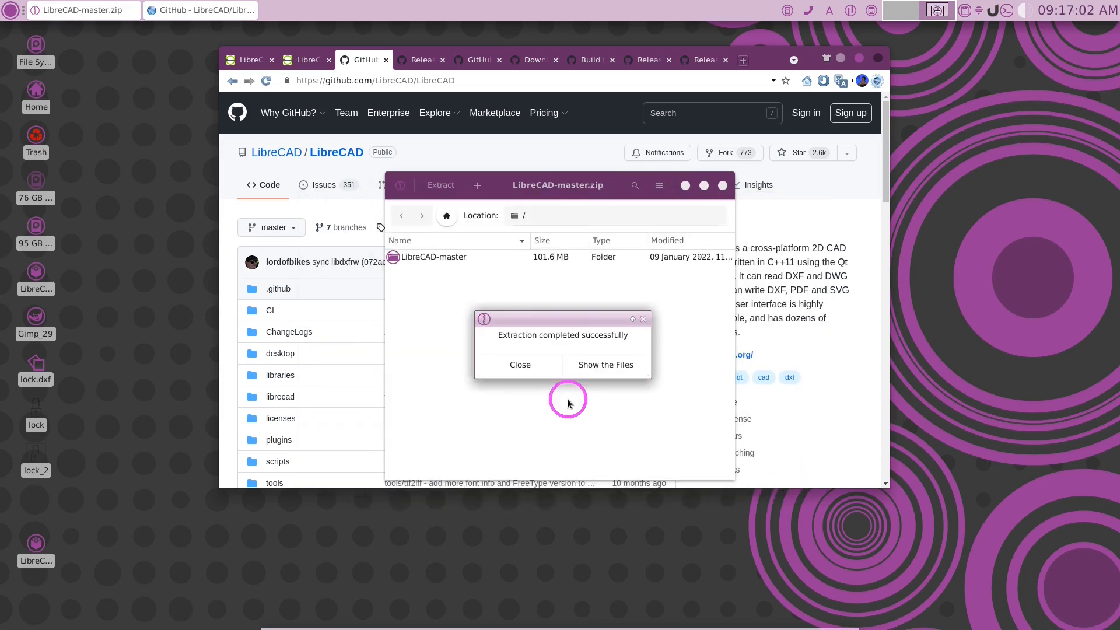
pyautogui.click(603, 368)
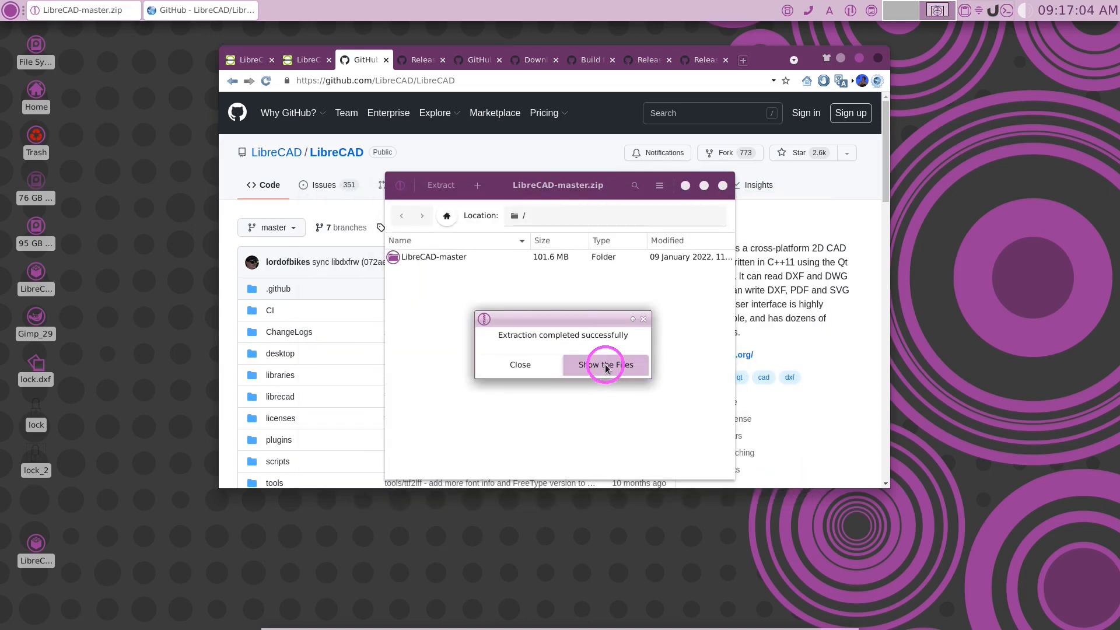
# Enter the extracted LibreCAD-master folder and select README.md
pyautogui.click(505, 326)
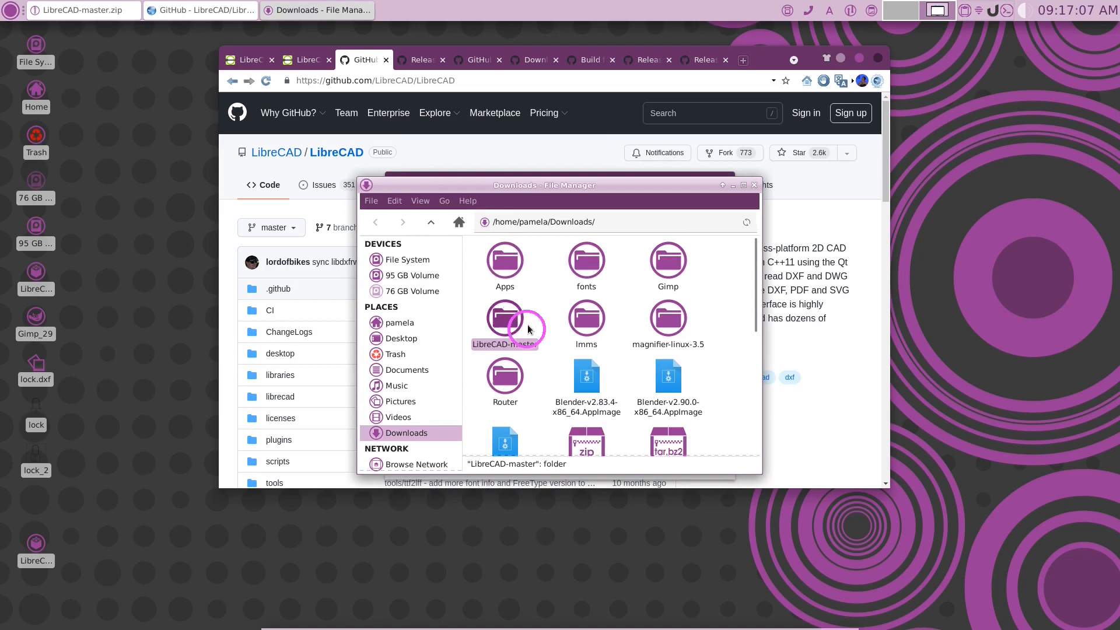
pyautogui.click(504, 326)
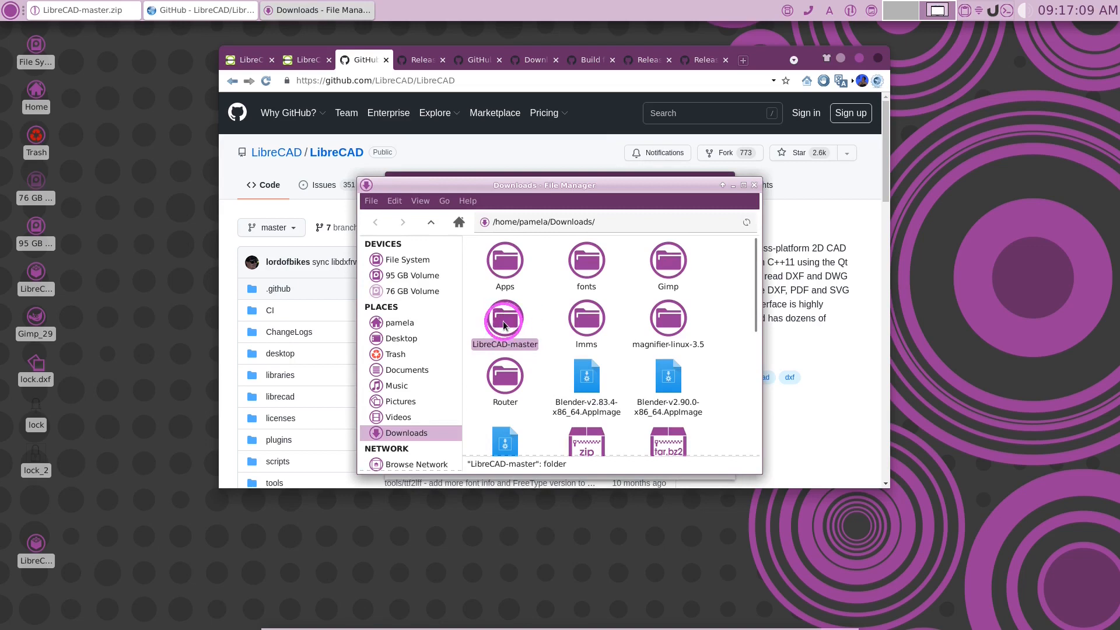
pyautogui.doubleClick(506, 326)
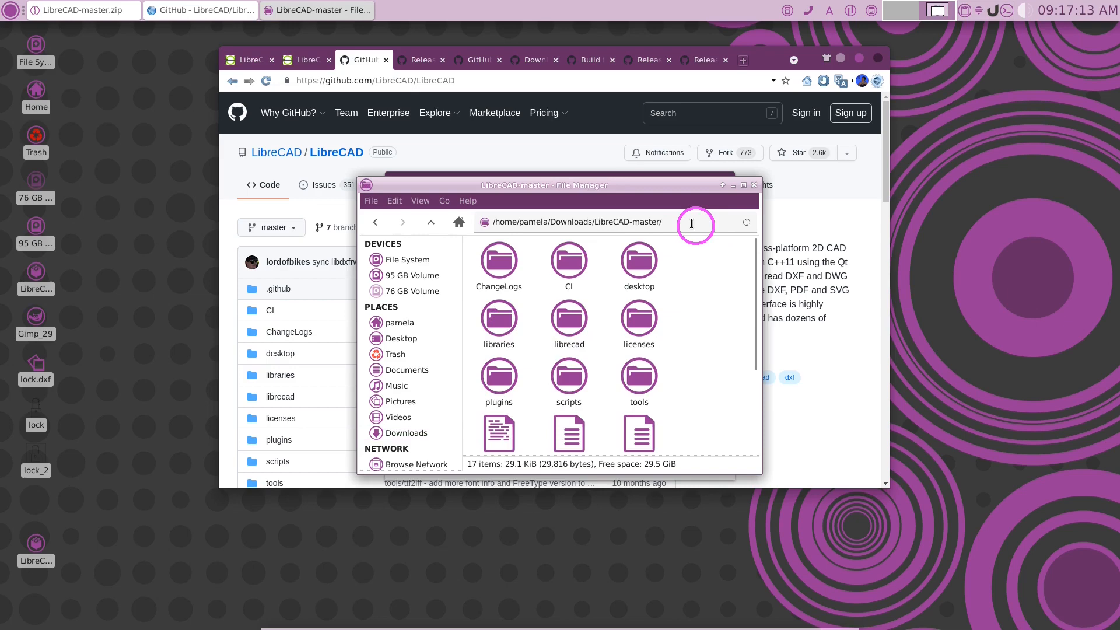
pyautogui.moveTo(691, 186); pyautogui.dragTo(872, 128)
pyautogui.scroll(-2, 925, 284)
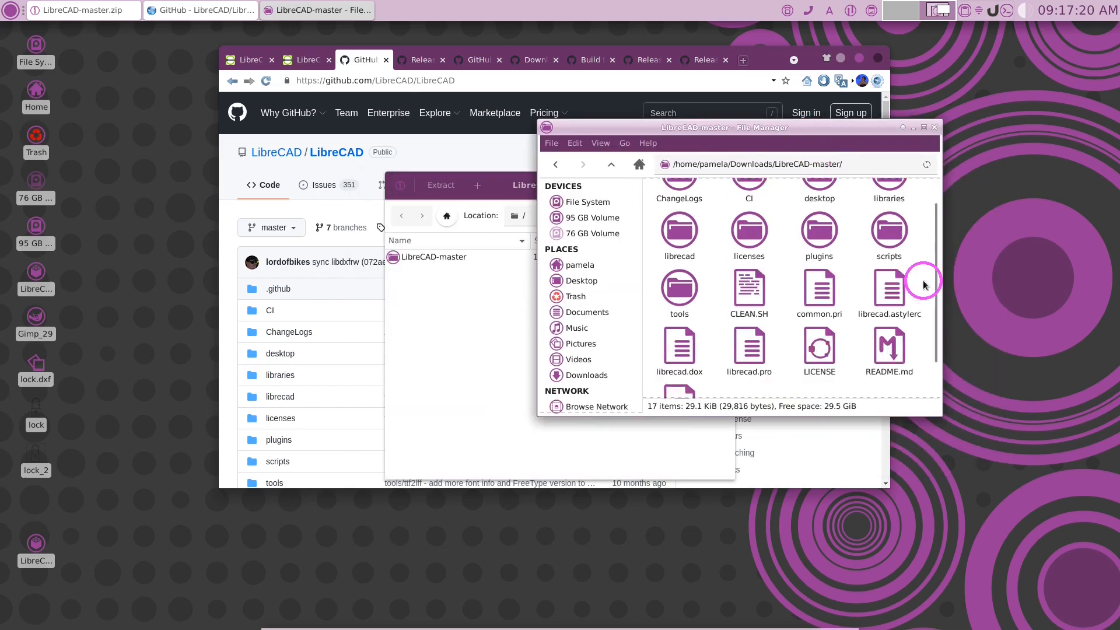
pyautogui.scroll(-1, 925, 285)
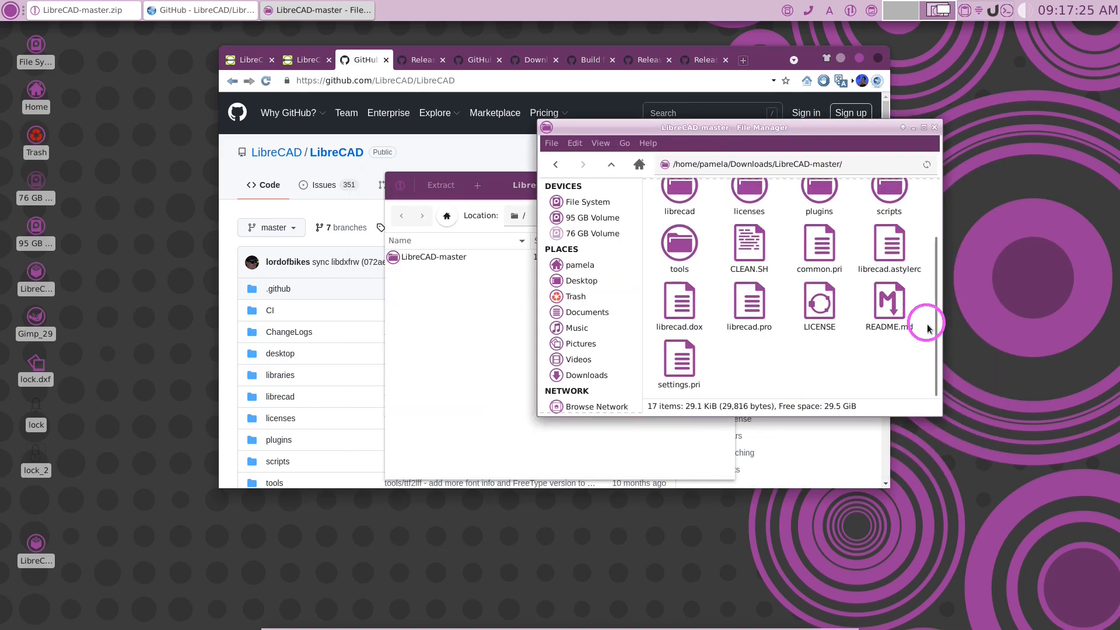
pyautogui.click(890, 317)
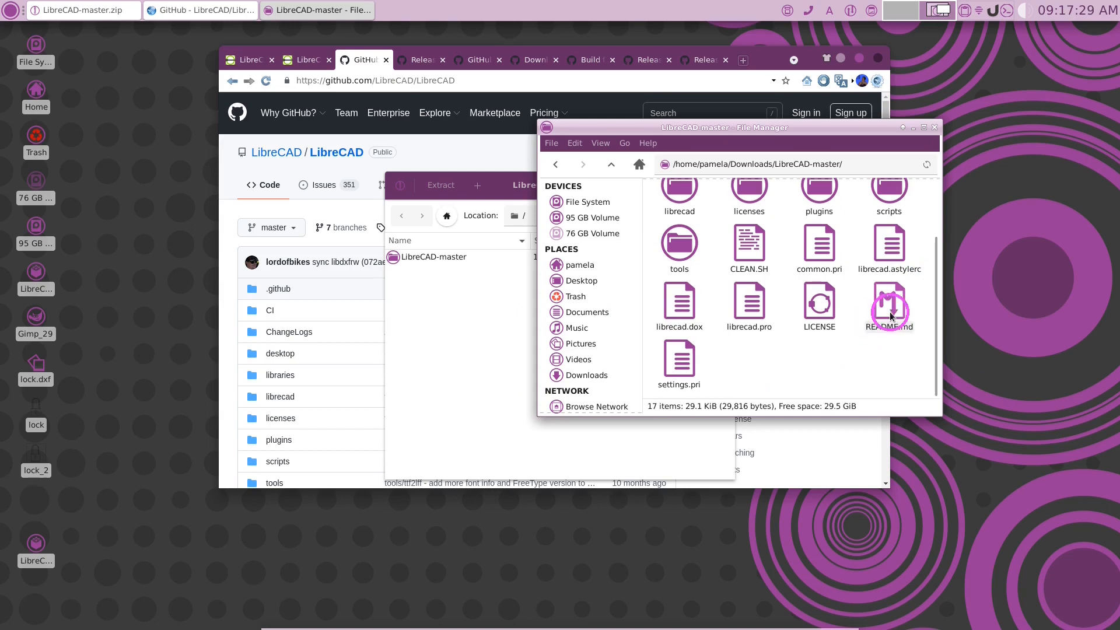
pyautogui.rightClick(891, 313)
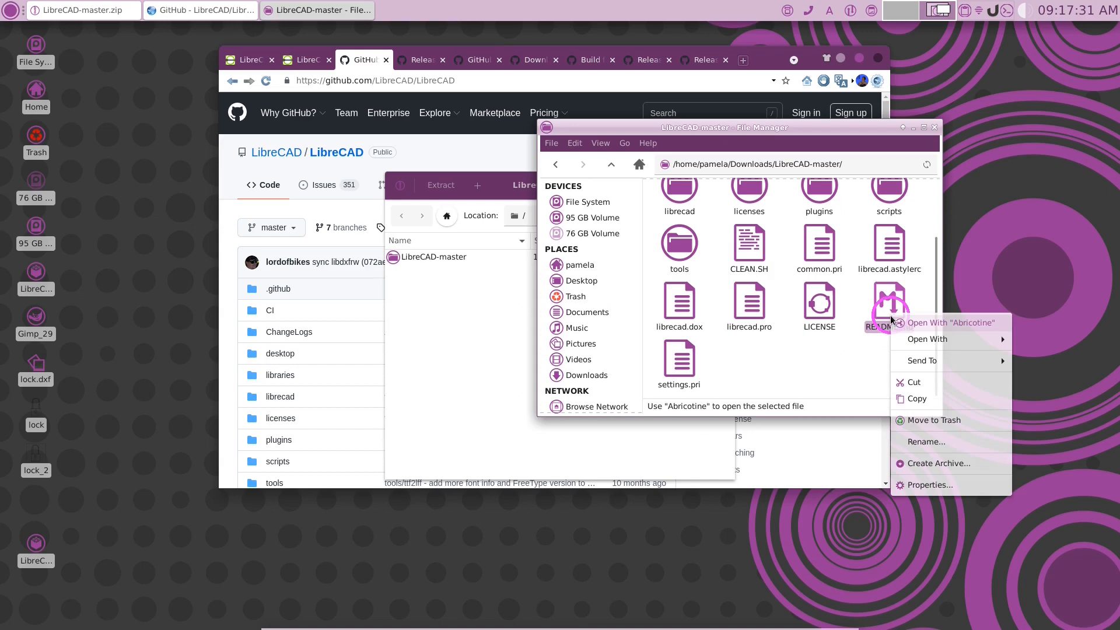
pyautogui.moveTo(936, 339)
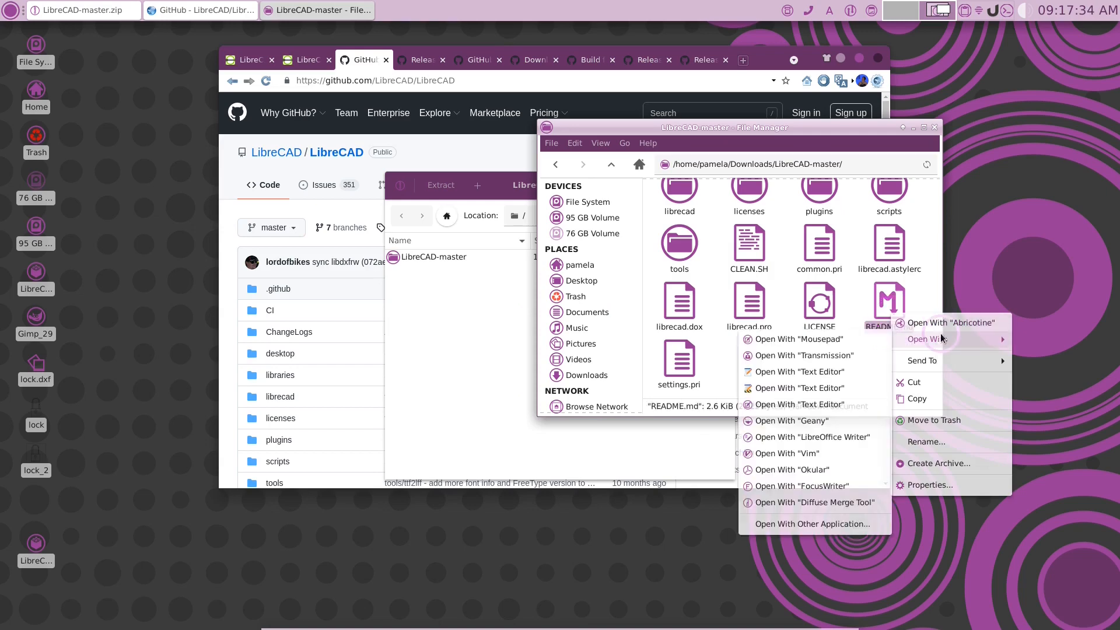
pyautogui.click(798, 340)
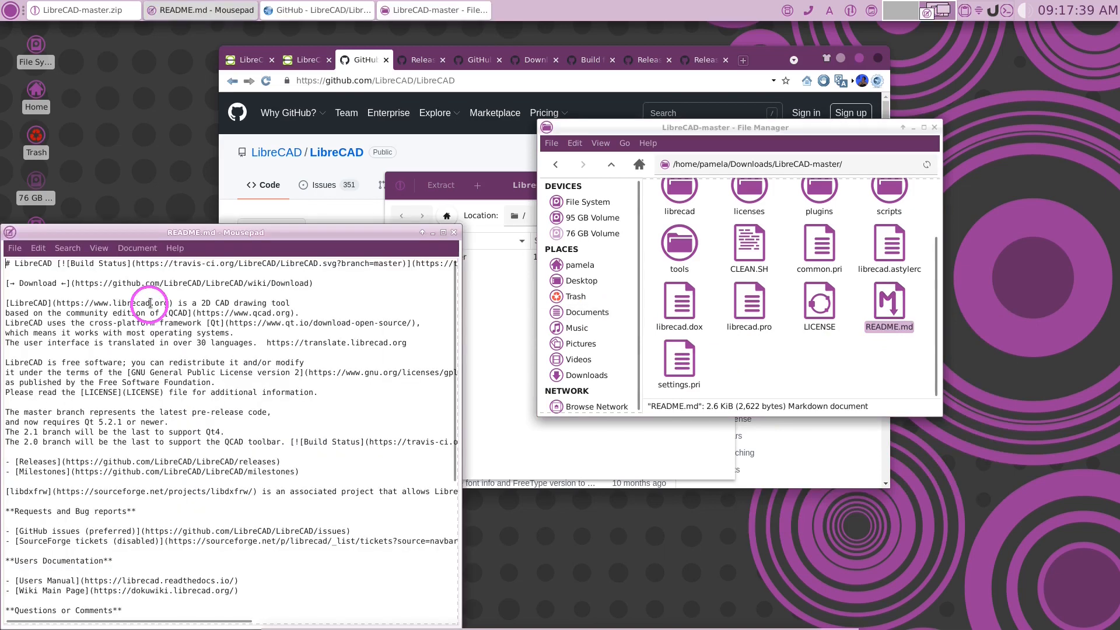
pyautogui.moveTo(184, 235); pyautogui.dragTo(542, 151)
pyautogui.scroll(-5, 462, 325)
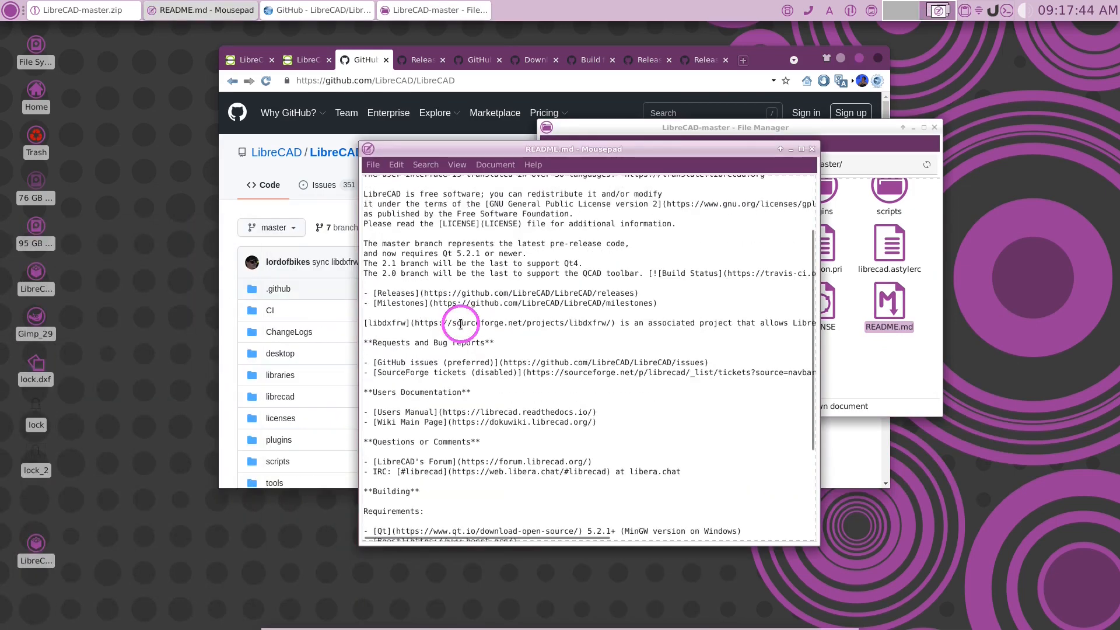
pyautogui.scroll(-3, 462, 325)
pyautogui.scroll(-2, 462, 325)
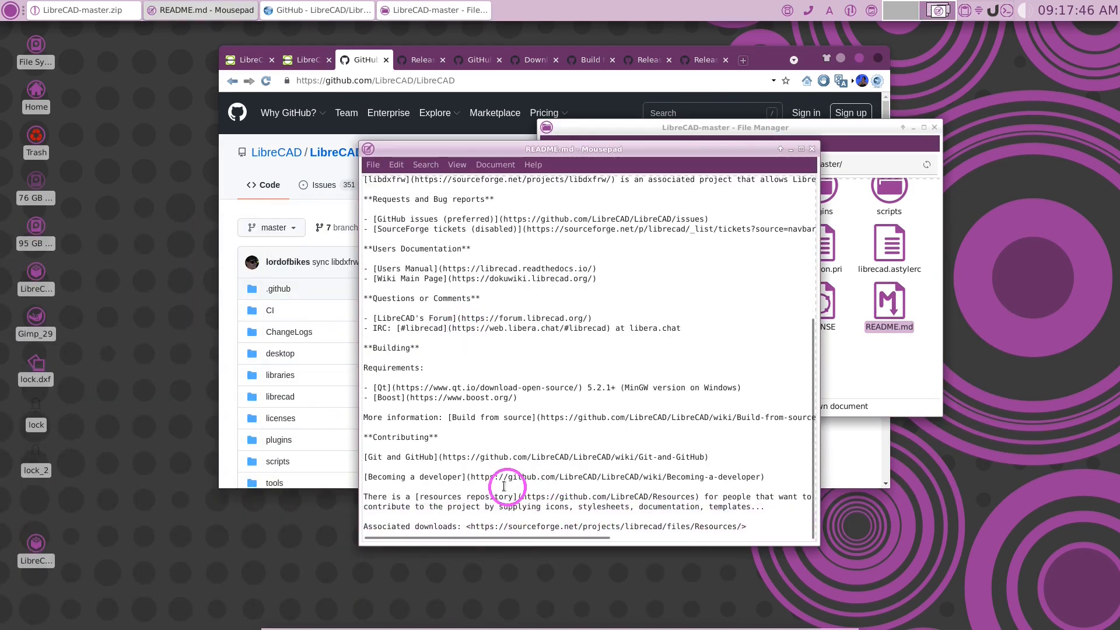
pyautogui.scroll(10, 613, 385)
# Close the README and copy the LibreCAD-master folder's full path from the address bar
pyautogui.click(812, 148)
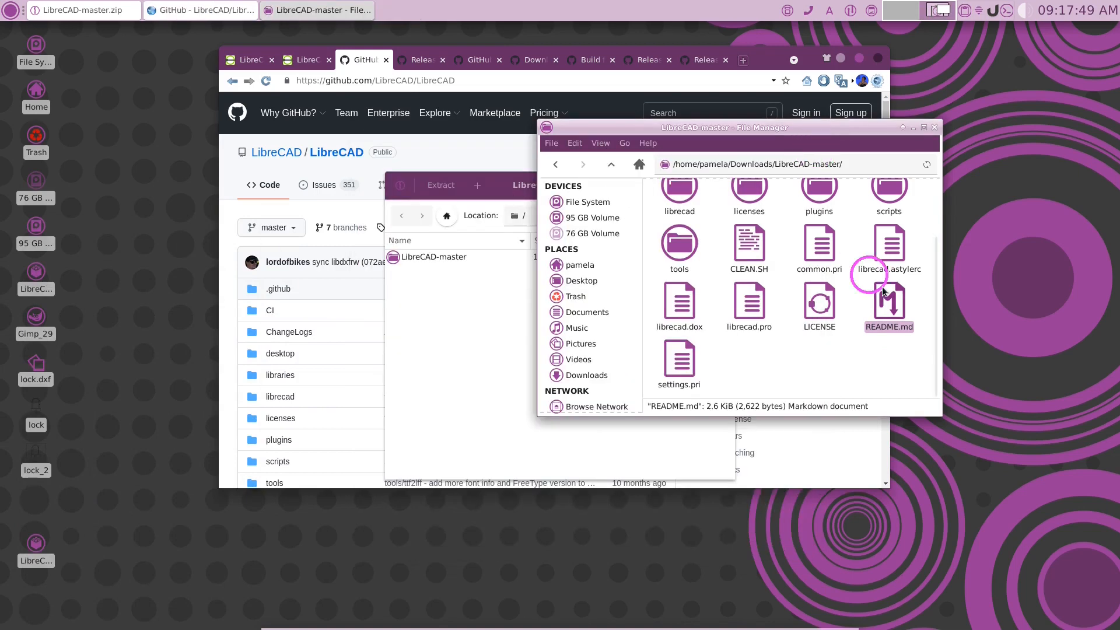
pyautogui.click(847, 369)
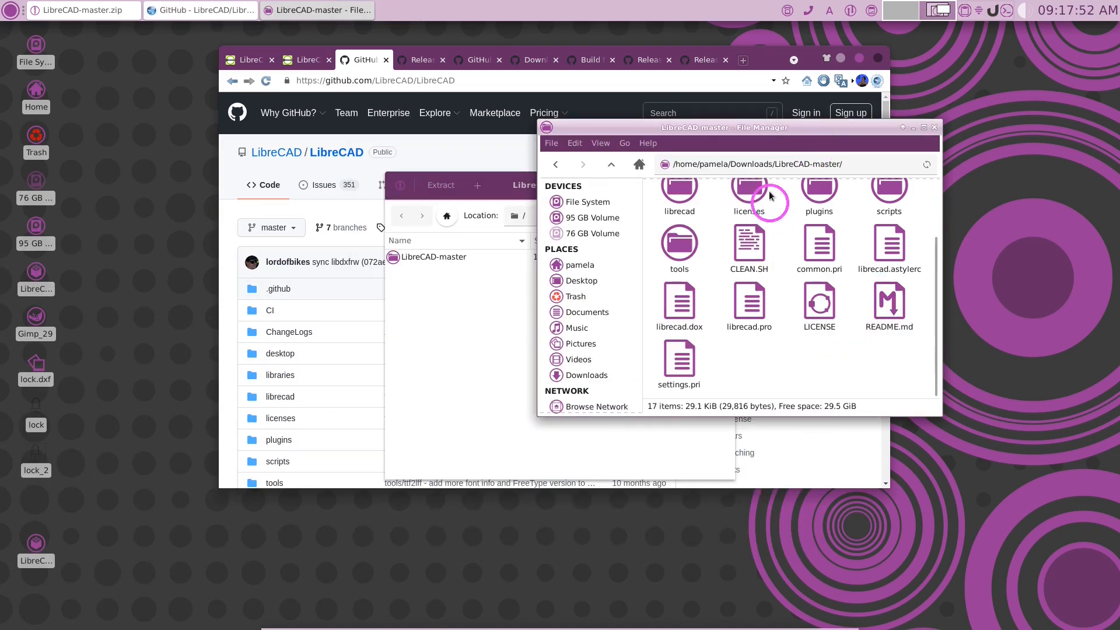
pyautogui.moveTo(764, 131)
pyautogui.mouseDown()
pyautogui.moveTo(759, 228)
pyautogui.moveTo(772, 235)
pyautogui.mouseUp()
pyautogui.click(867, 270)
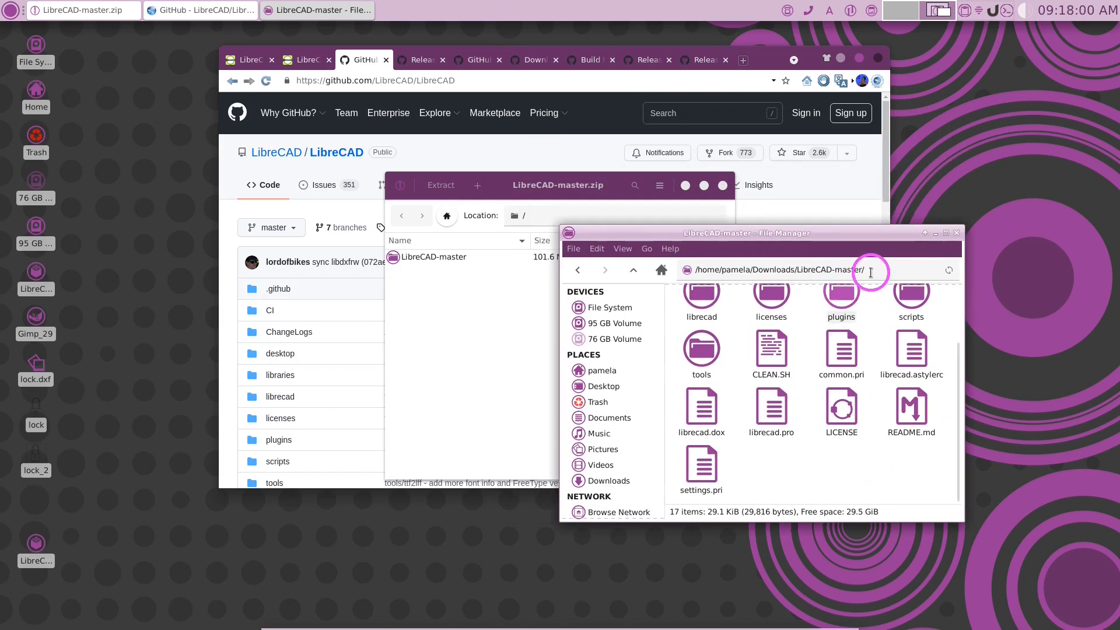
pyautogui.moveTo(870, 270); pyautogui.dragTo(708, 269)
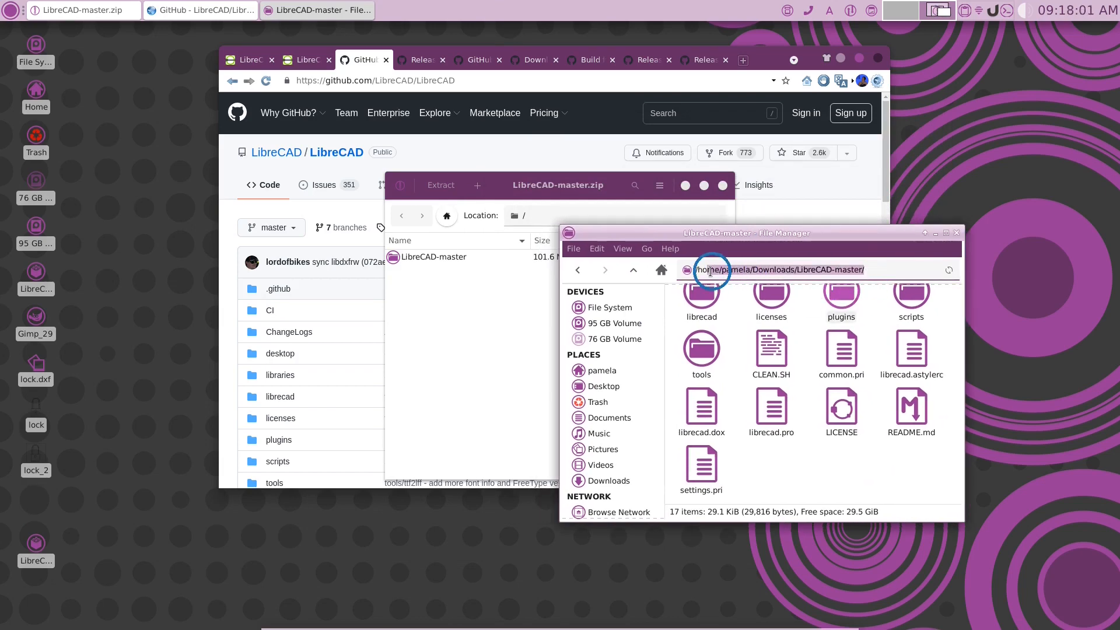
pyautogui.hotkey('ctrl', 'c')
# Change the terminal's working folder to /home/pamela/Downloads/LibreCAD-master/
pyautogui.hotkey('alt', 'Tab')
pyautogui.click(425, 322)
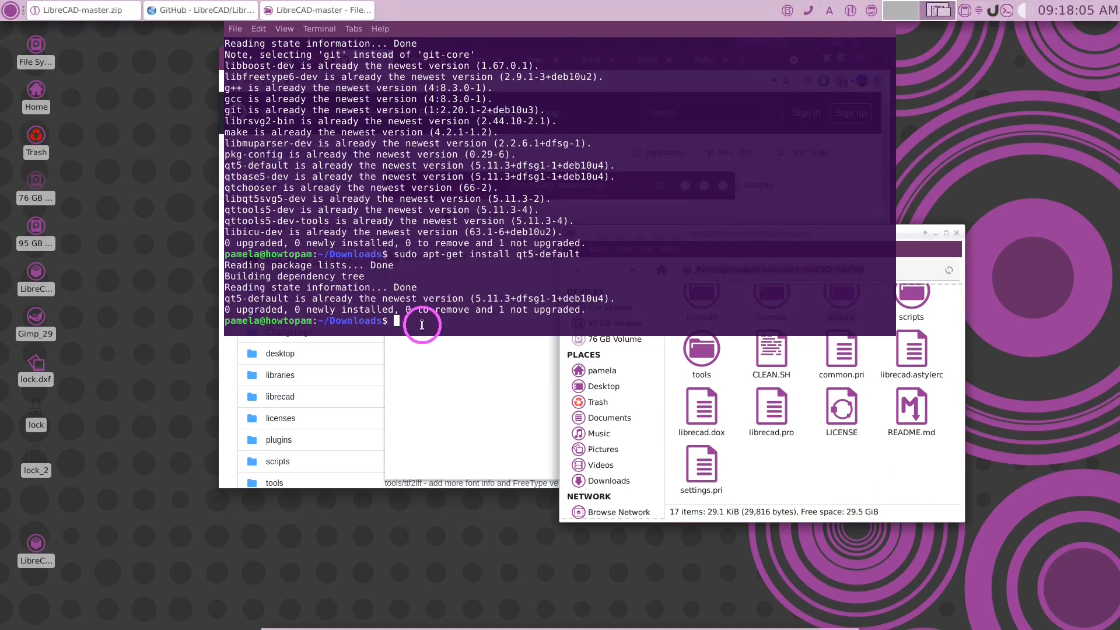
pyautogui.write('cd')
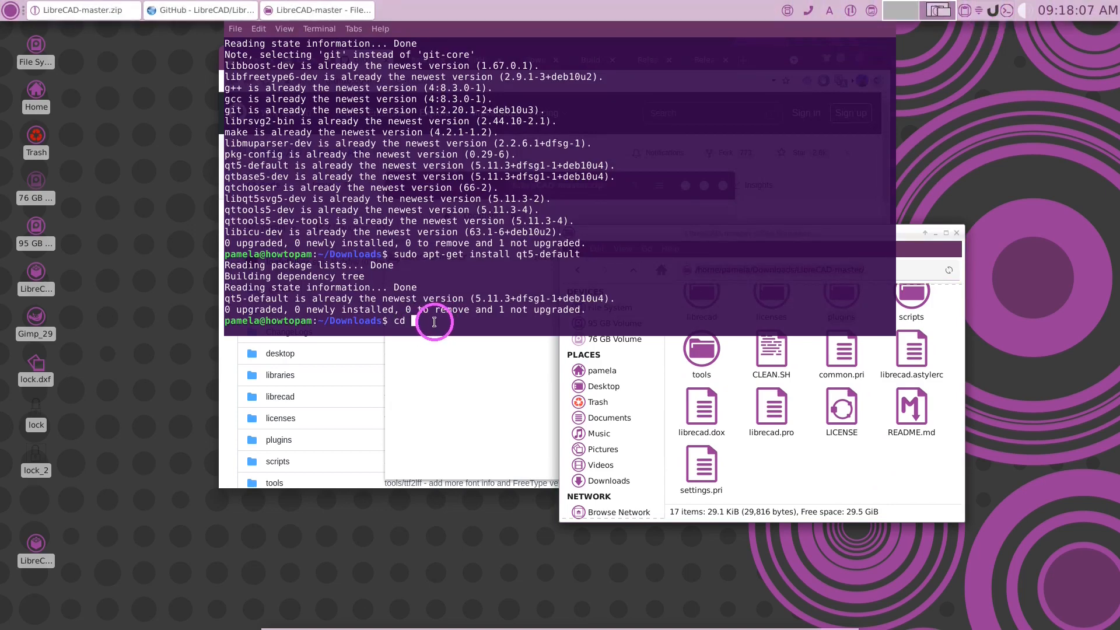
pyautogui.hotkey('ctrl', 'shift', 'v')
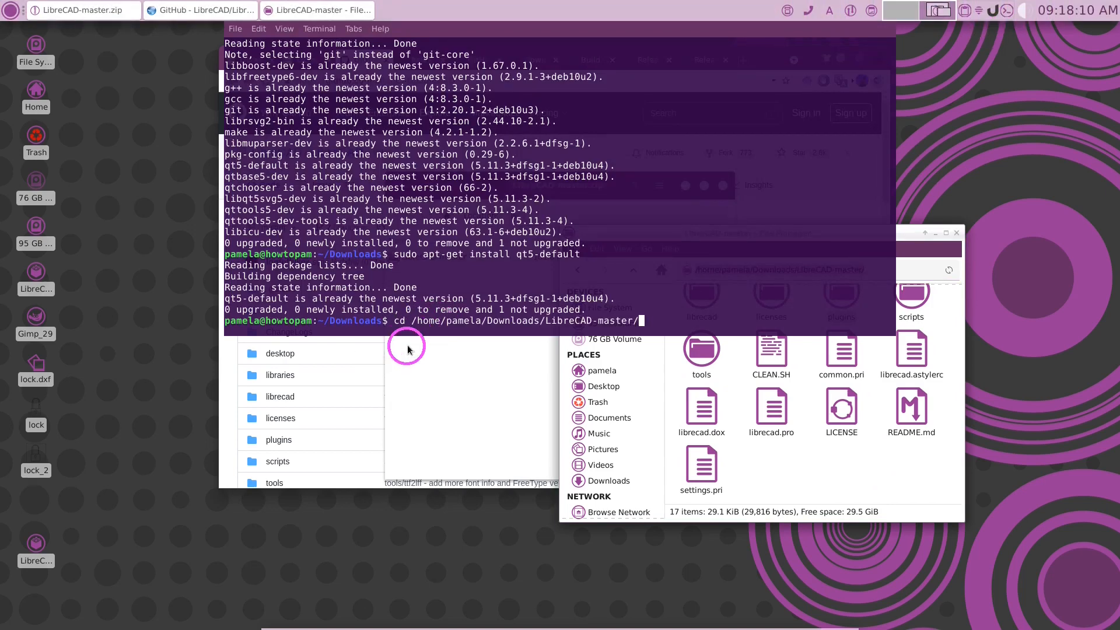
pyautogui.press('Return')
# List the LibreCAD-master source folder contents with ls and return focus to the file manager
pyautogui.moveTo(336, 320); pyautogui.dragTo(477, 321)
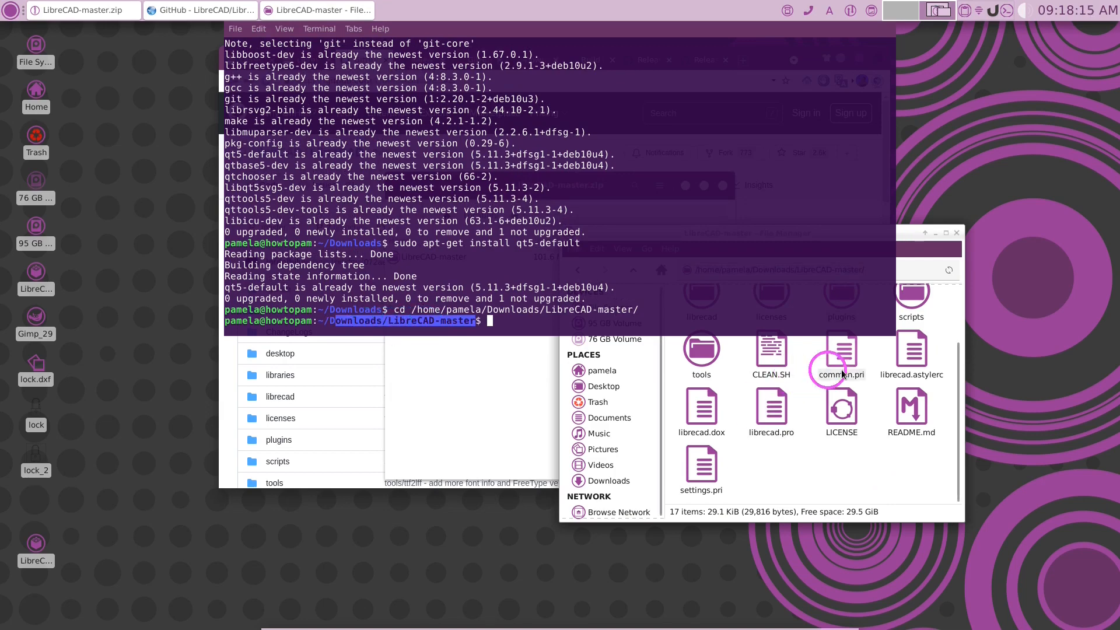
pyautogui.click(525, 308)
pyautogui.write('l')
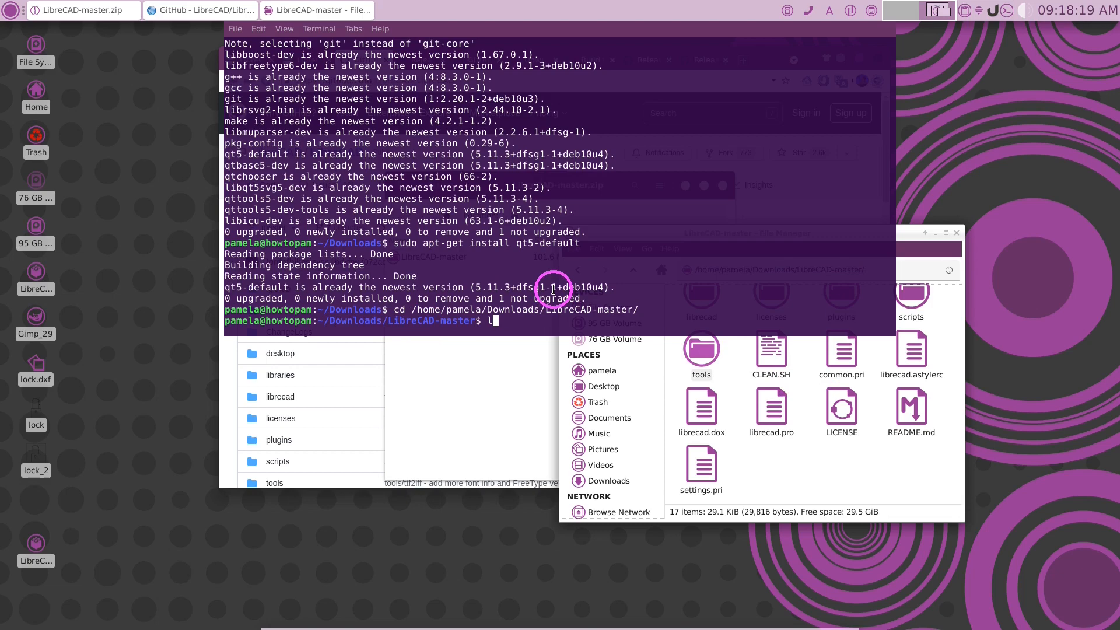
pyautogui.write('s')
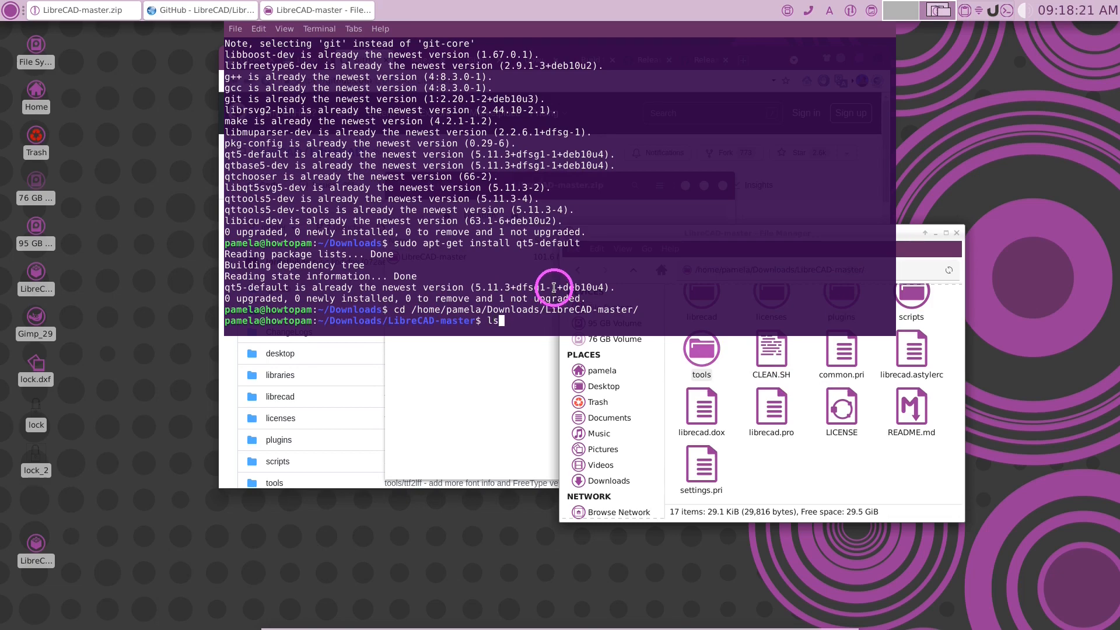
pyautogui.press('Return')
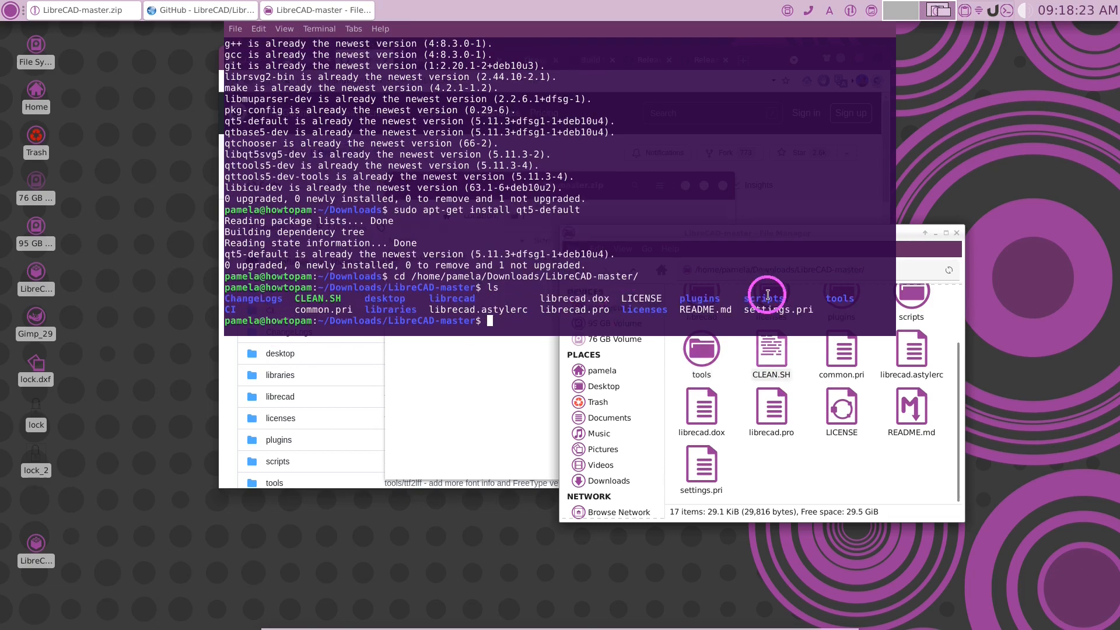
pyautogui.moveTo(840, 299)
pyautogui.mouseDown()
pyautogui.moveTo(490, 310)
pyautogui.moveTo(389, 302)
pyautogui.mouseUp()
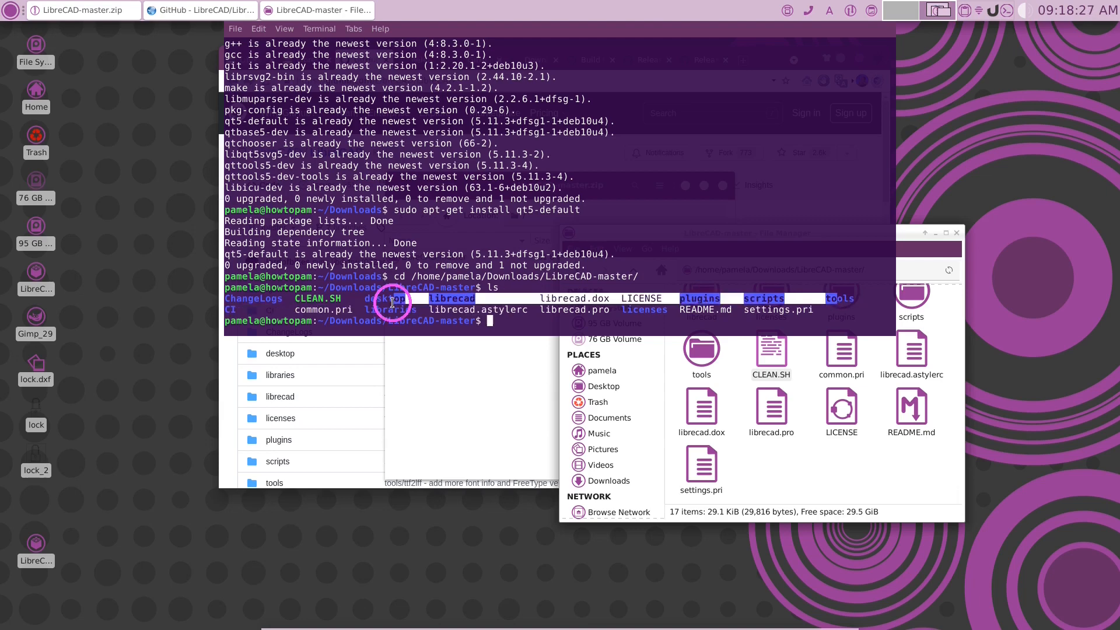
pyautogui.click(525, 320)
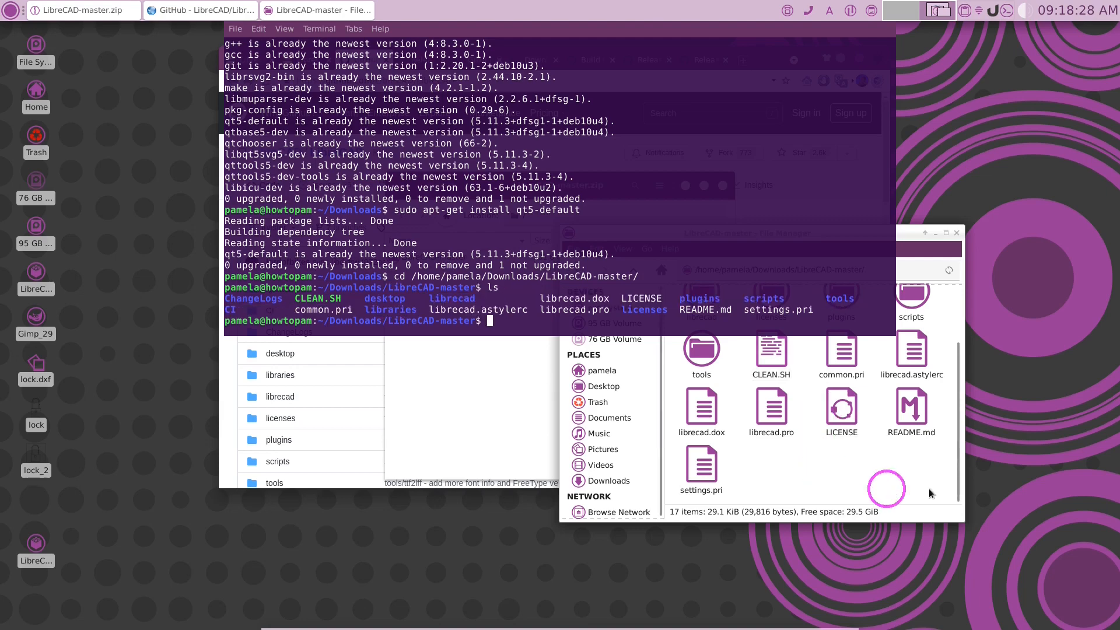
pyautogui.click(886, 489)
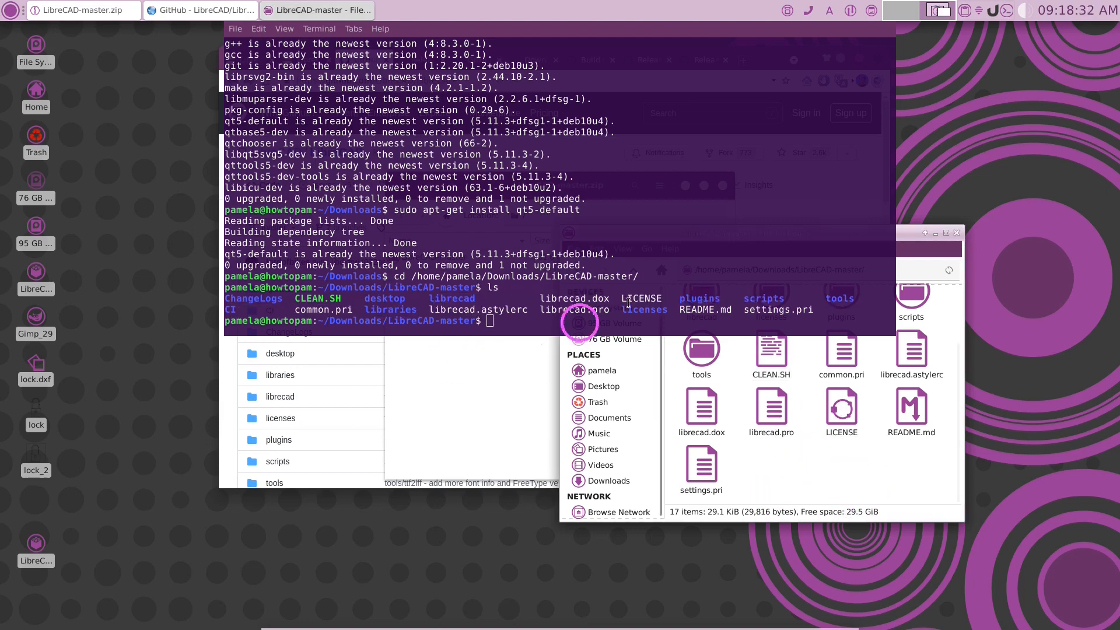
# Hide the terminal, close the LibreCAD-master.zip archive window and return to the LibreCAD repository code page
pyautogui.press('F12')
pyautogui.hotkey('alt', 'Tab')
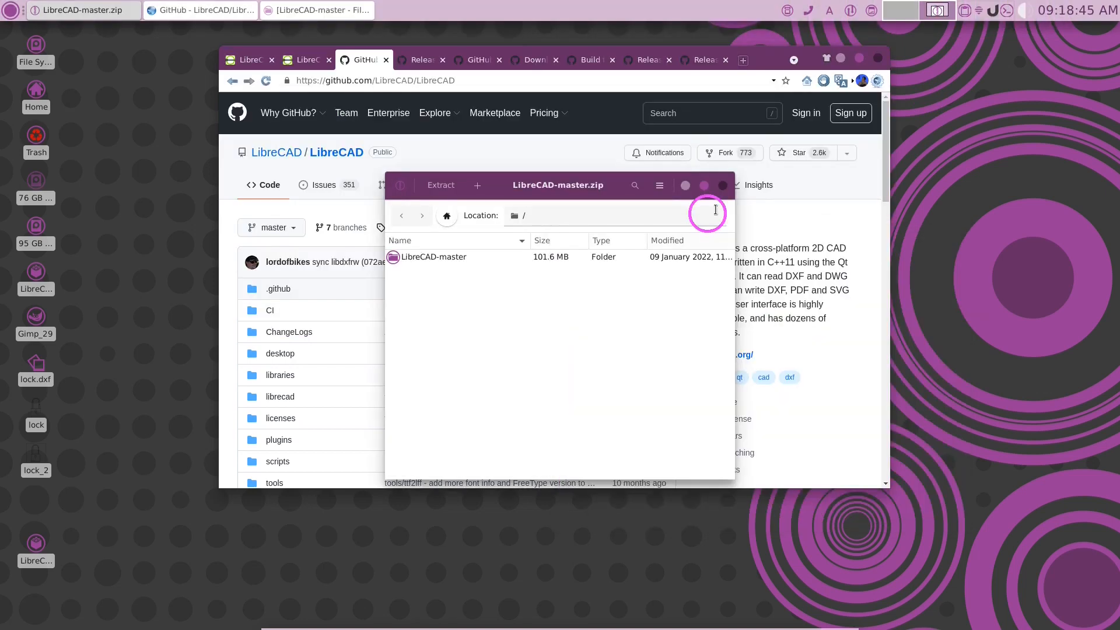
pyautogui.click(723, 185)
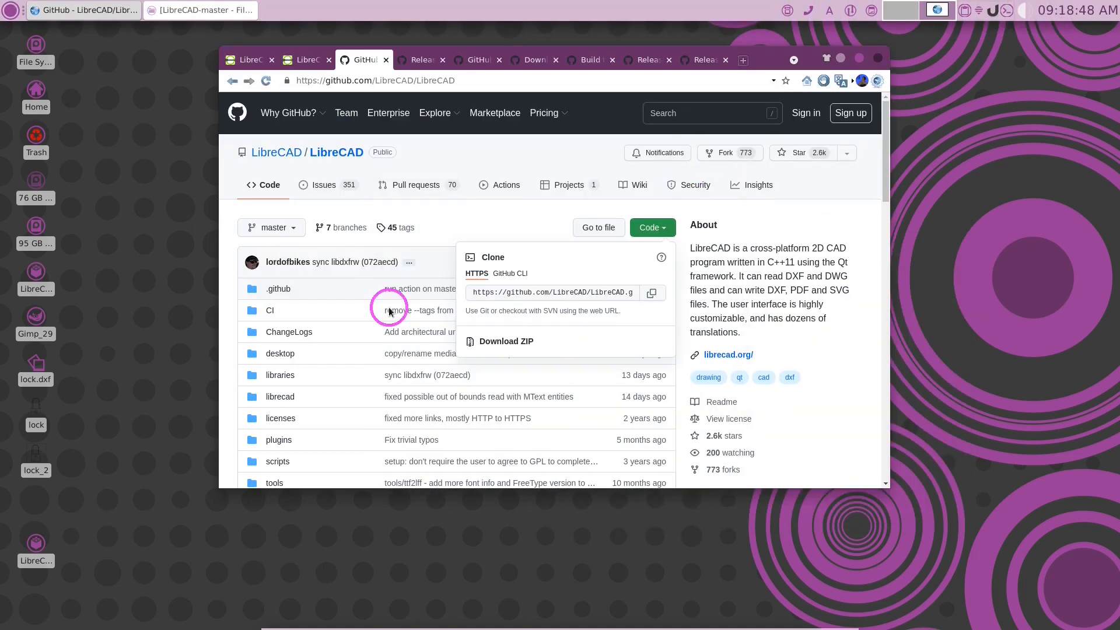
pyautogui.click(652, 227)
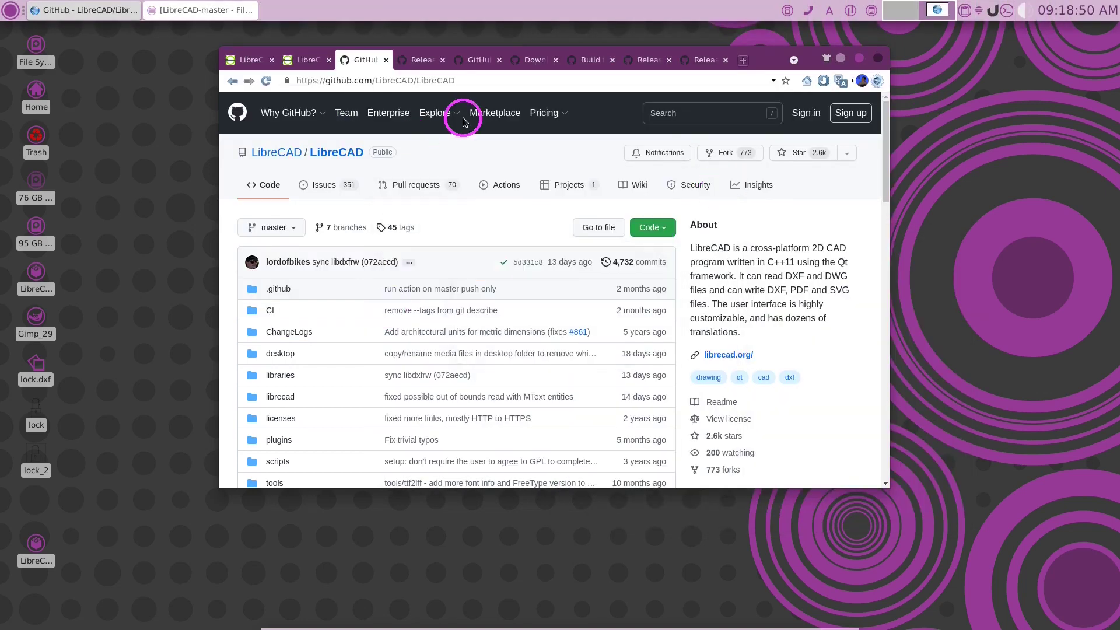
pyautogui.click(425, 60)
pyautogui.click(365, 59)
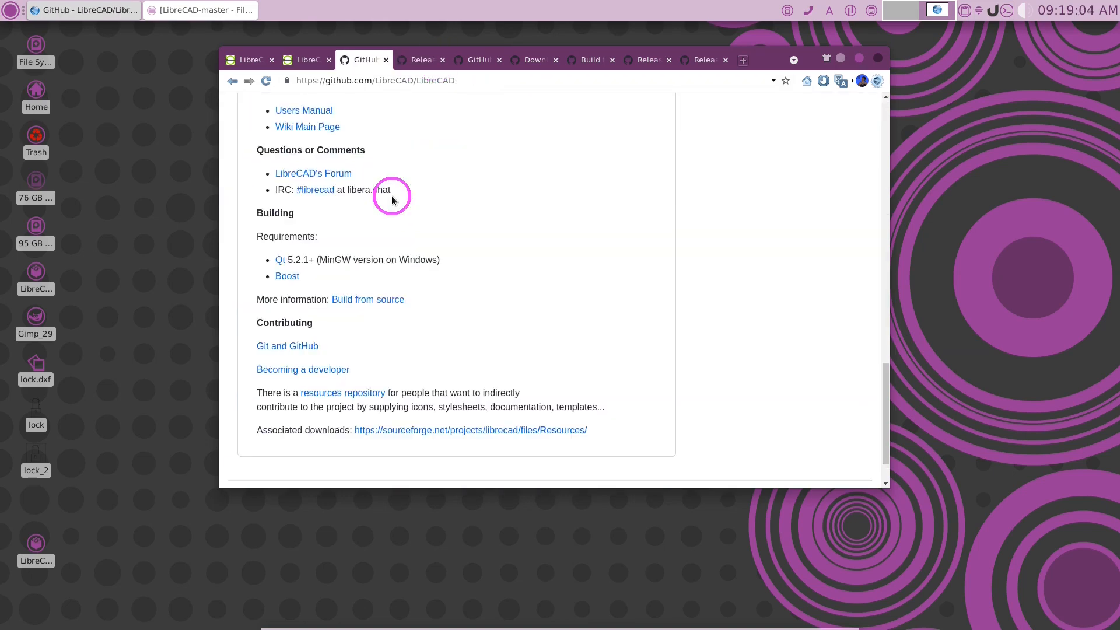
pyautogui.scroll(10, 395, 195)
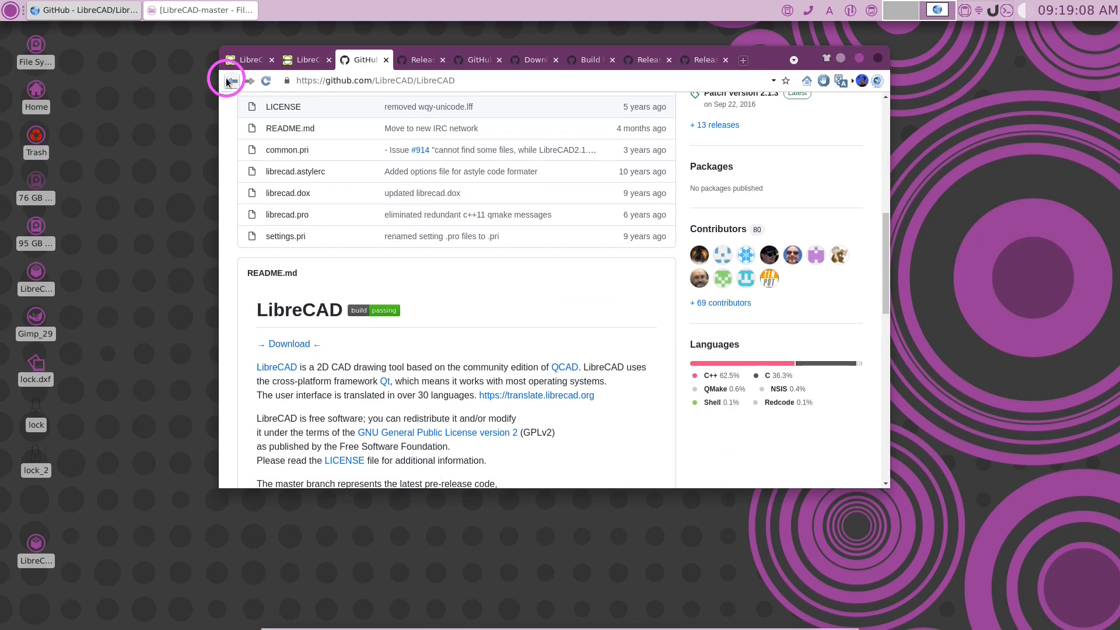
# Return to the Build from source wiki page and select its page address
pyautogui.click(229, 80)
pyautogui.scroll(8, 464, 280)
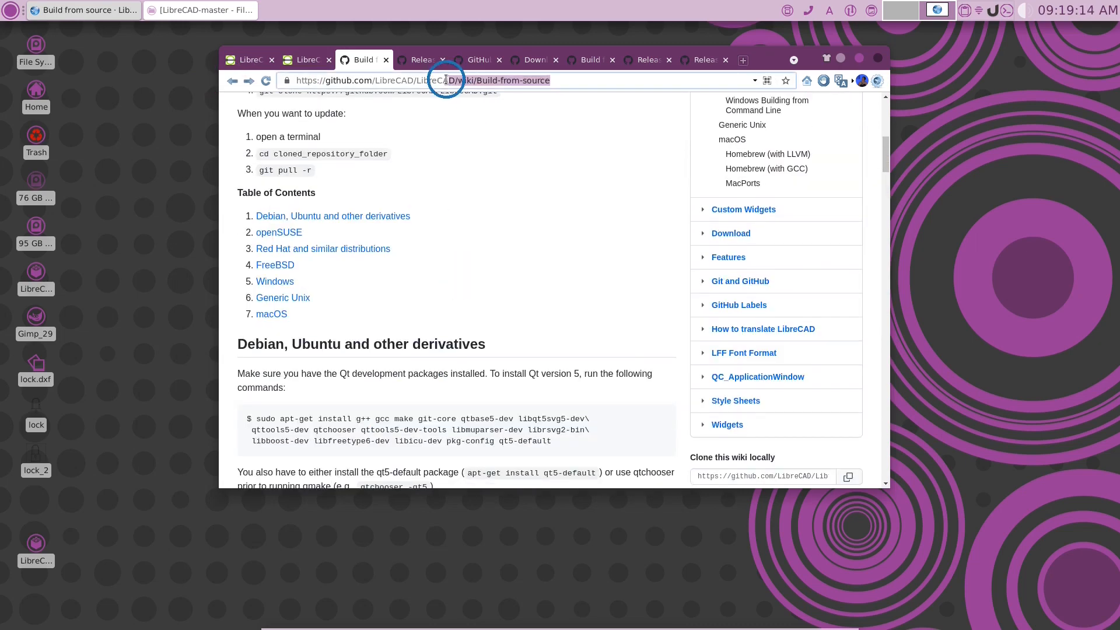
pyautogui.moveTo(396, 80); pyautogui.dragTo(493, 90)
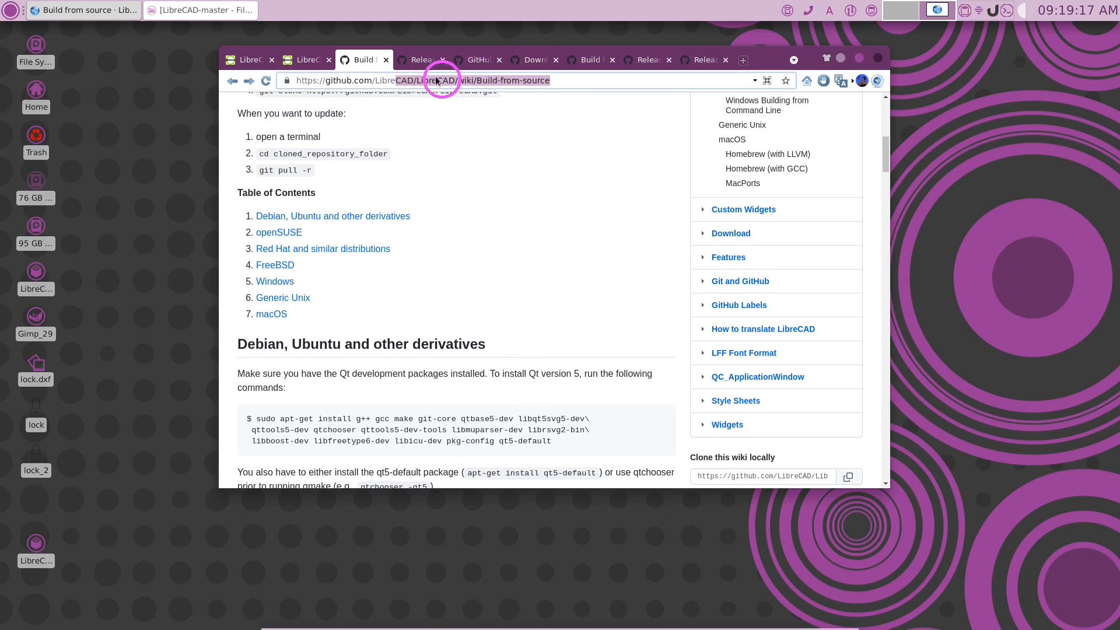
pyautogui.click(388, 82)
pyautogui.click(559, 81)
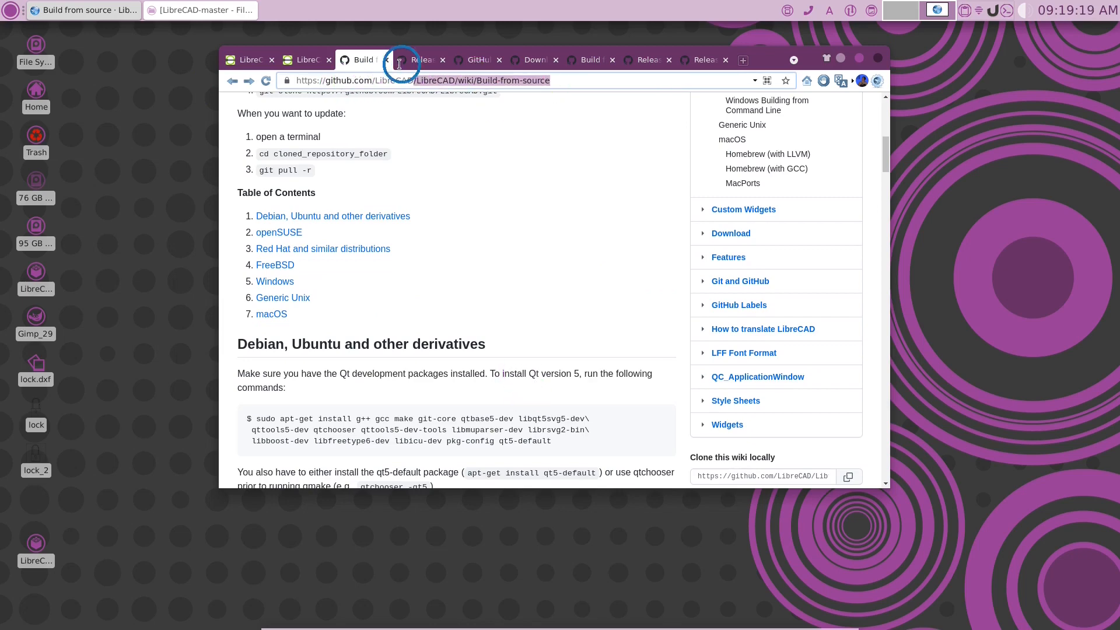
pyautogui.scroll(-5, 456, 403)
pyautogui.scroll(-3, 474, 391)
pyautogui.scroll(-3, 474, 392)
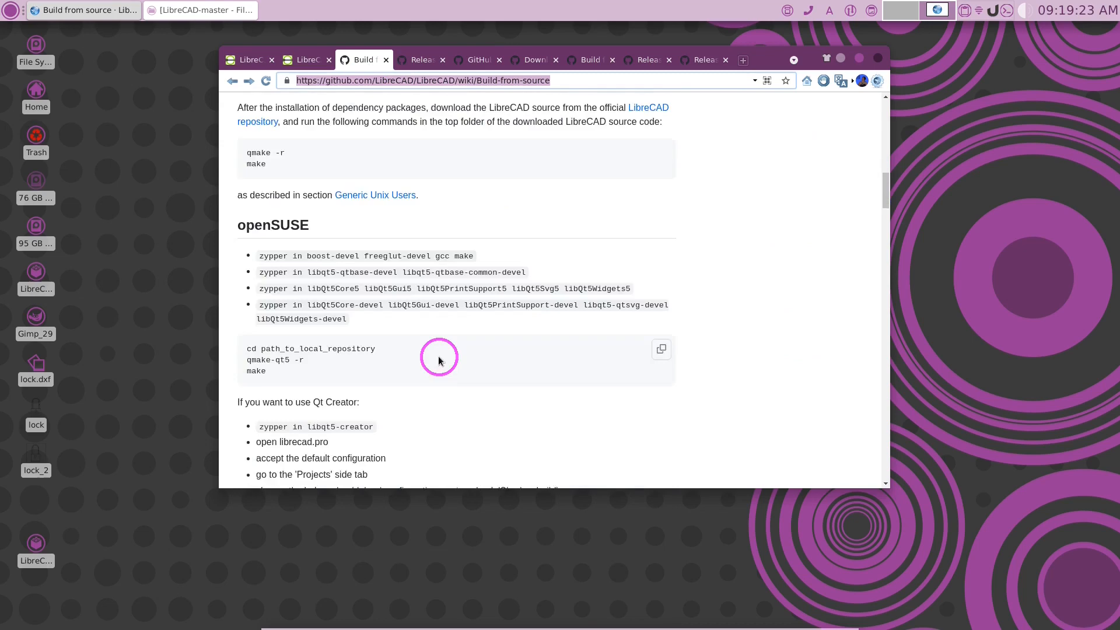
pyautogui.scroll(-3, 438, 350)
pyautogui.scroll(-3, 376, 254)
pyautogui.scroll(-2, 366, 254)
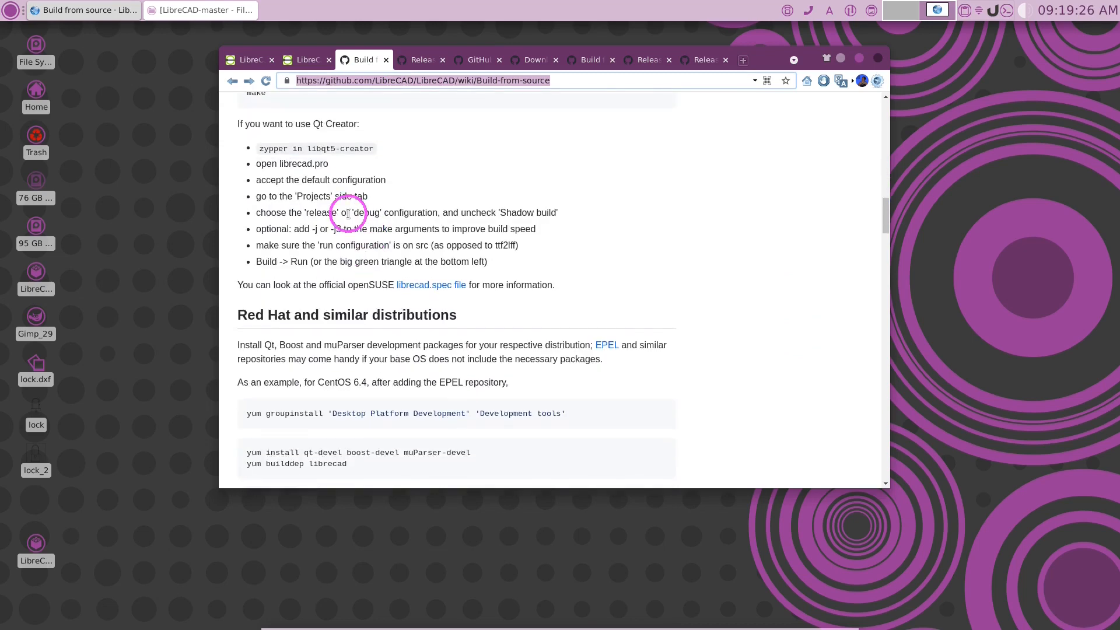
pyautogui.scroll(-3, 366, 254)
pyautogui.scroll(-2, 367, 280)
pyautogui.scroll(-3, 378, 328)
pyautogui.scroll(-4, 378, 328)
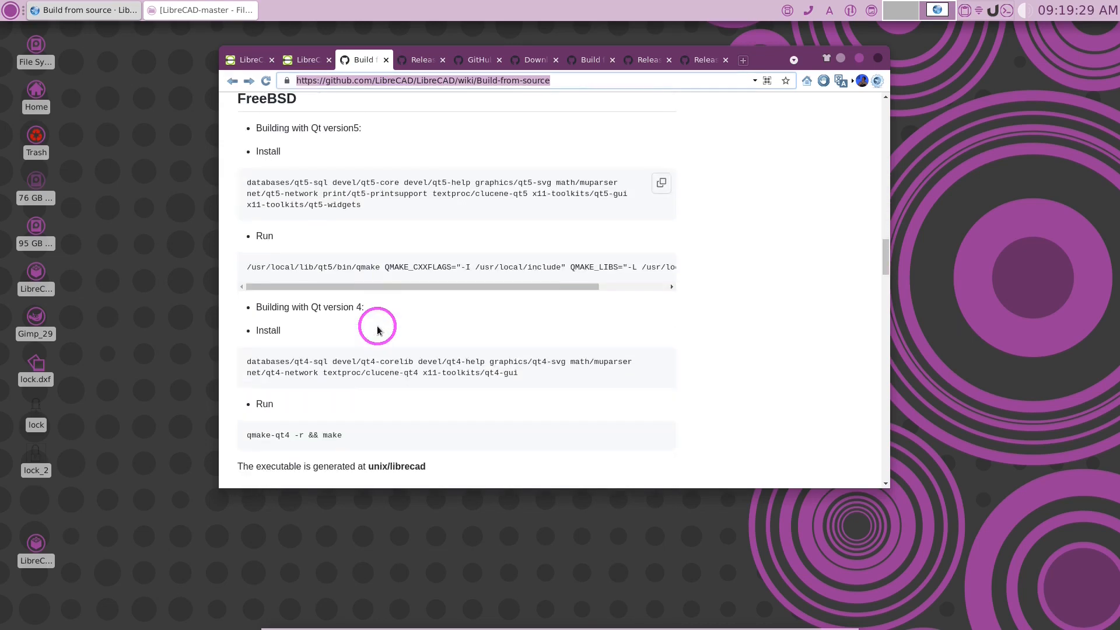
pyautogui.scroll(-3, 379, 328)
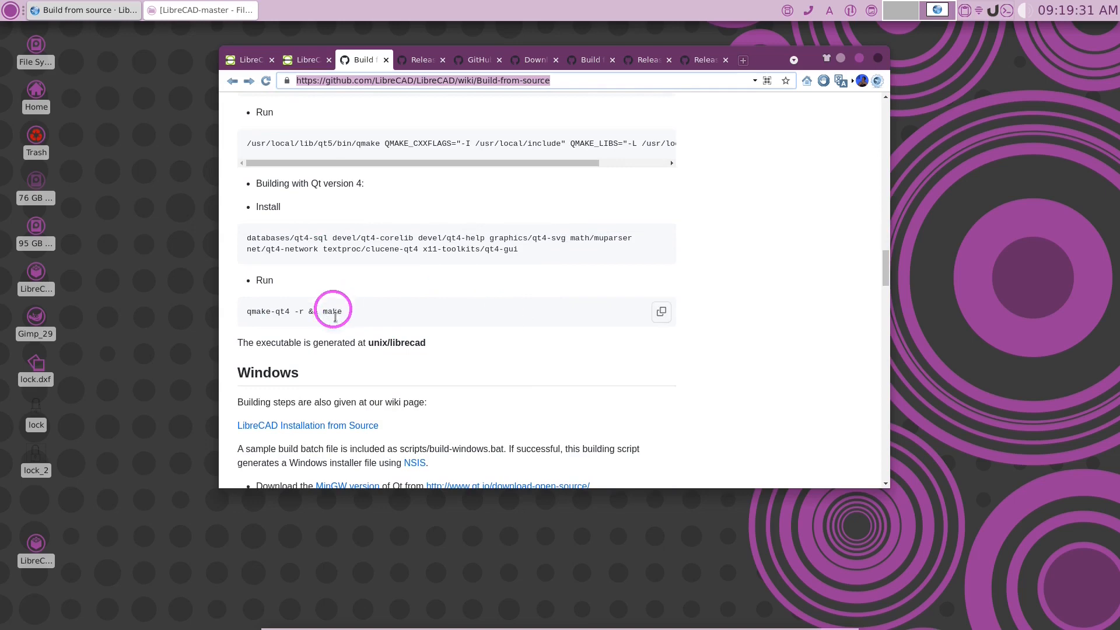
pyautogui.scroll(2, 394, 344)
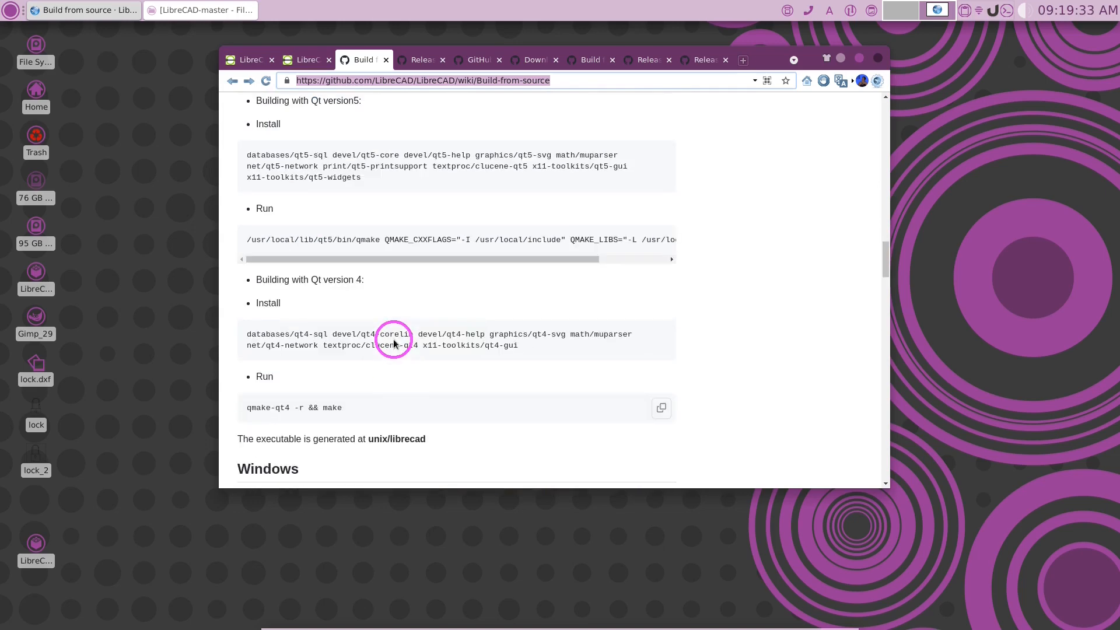
pyautogui.scroll(3, 394, 344)
pyautogui.scroll(3, 394, 345)
pyautogui.scroll(3, 395, 344)
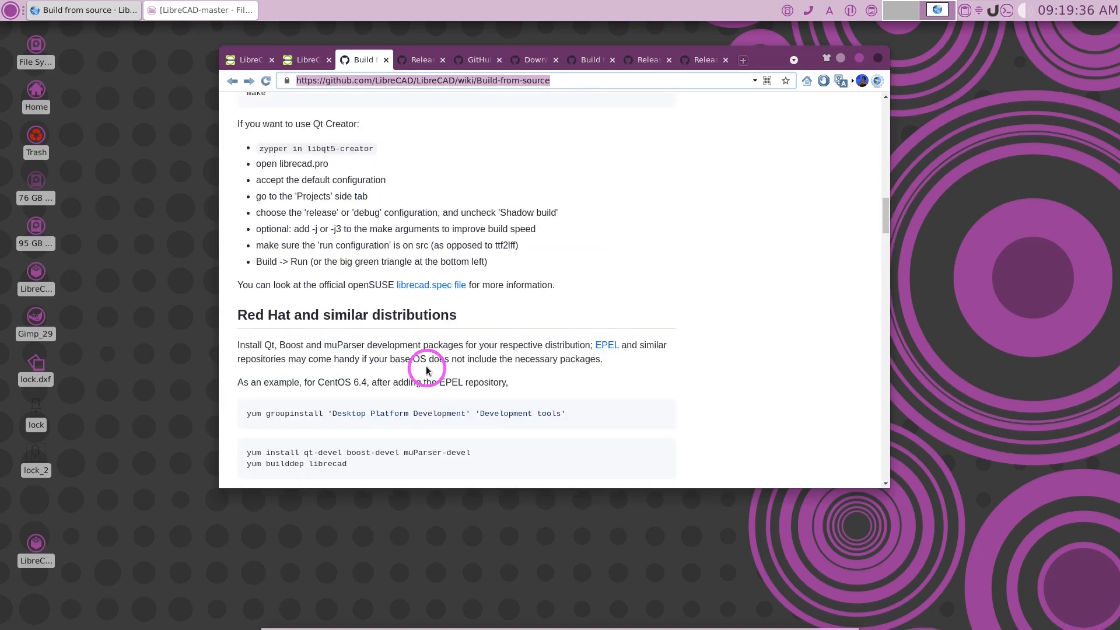
pyautogui.scroll(3, 394, 344)
pyautogui.scroll(2, 394, 329)
pyautogui.scroll(3, 393, 328)
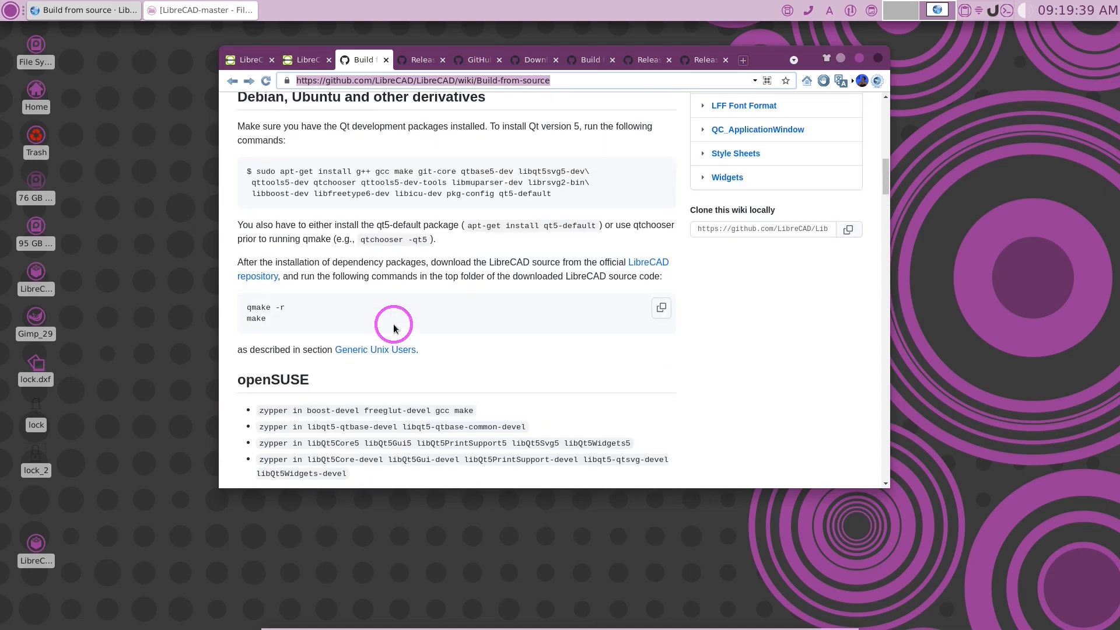
pyautogui.scroll(3, 393, 325)
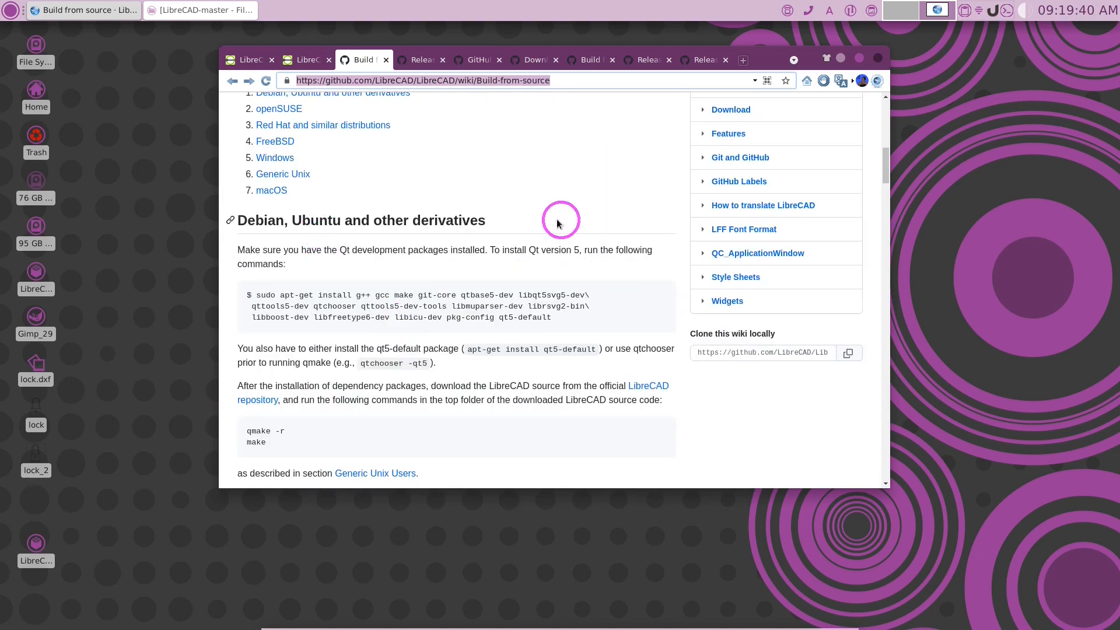
pyautogui.moveTo(486, 220); pyautogui.dragTo(344, 220)
pyautogui.scroll(-3, 324, 267)
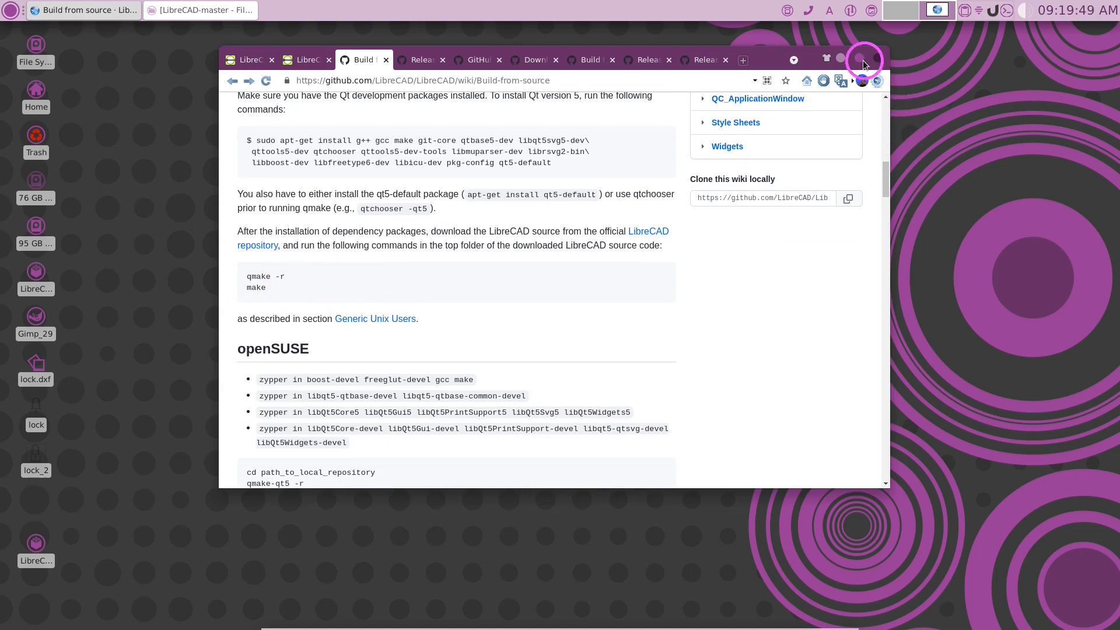
# Minimize the browser, open LibreCAD-master in the file manager and focus the terminal for qmake -r
pyautogui.click(842, 58)
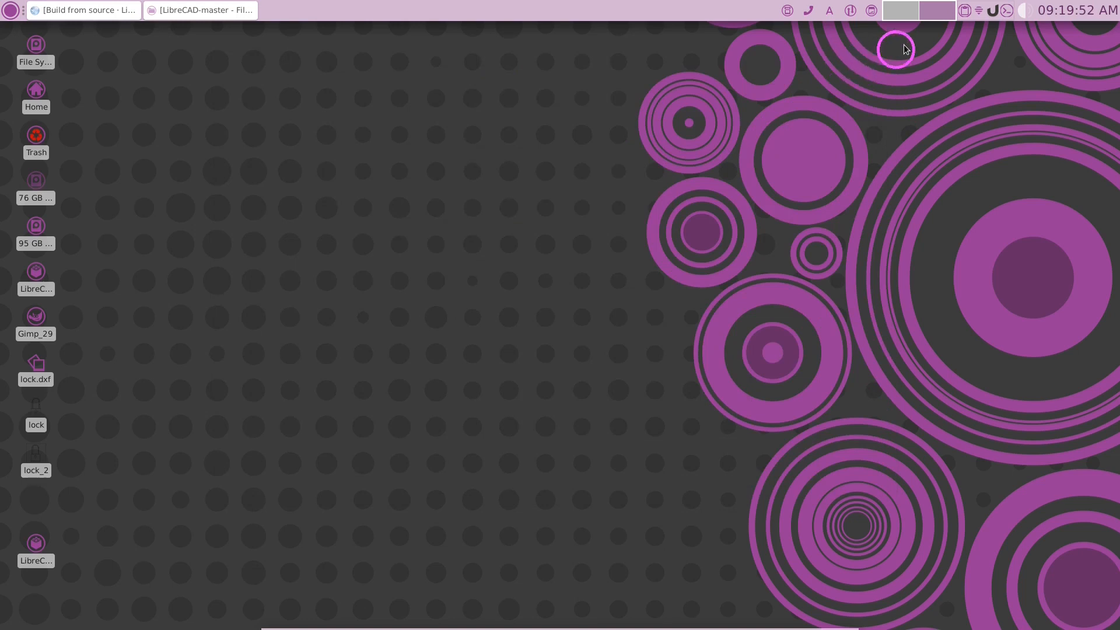
pyautogui.click(997, 13)
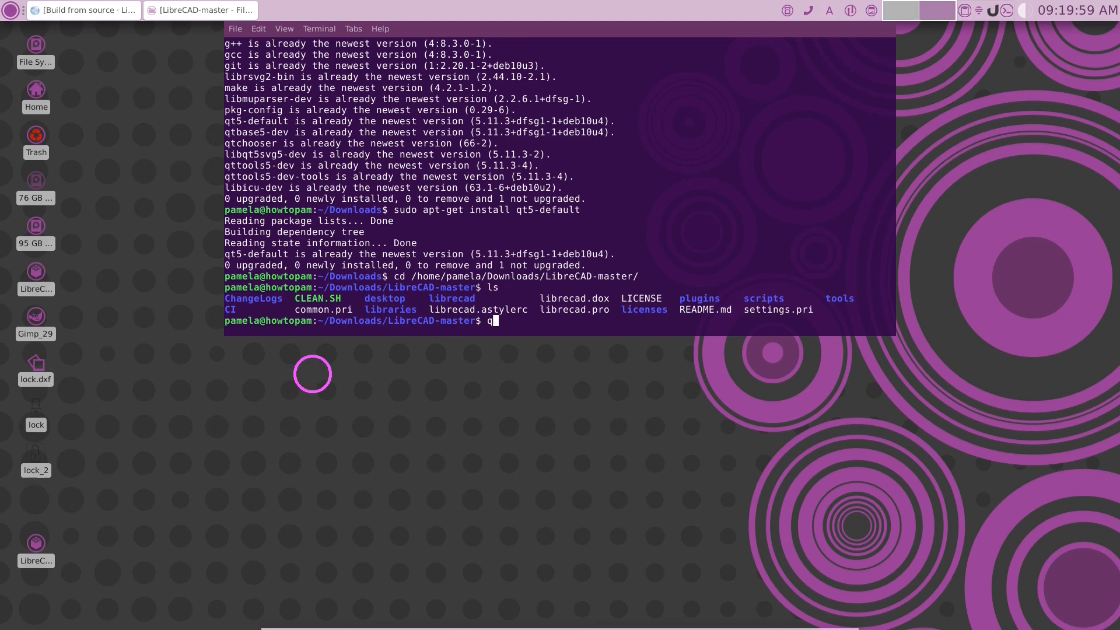
pyautogui.write('qmake')
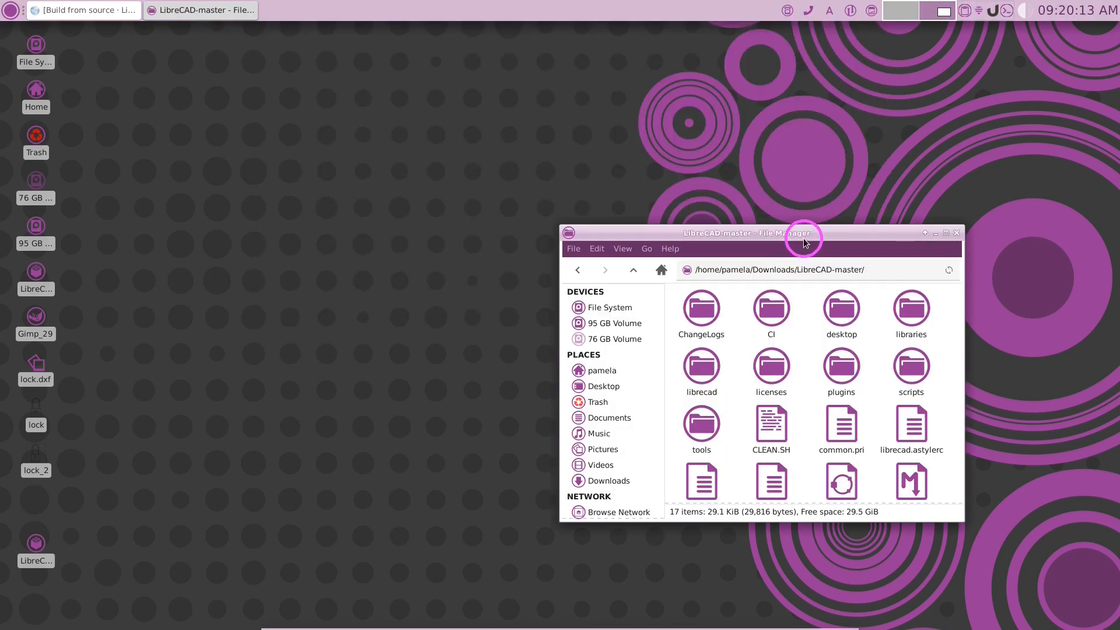
pyautogui.moveTo(803, 238); pyautogui.dragTo(834, 340)
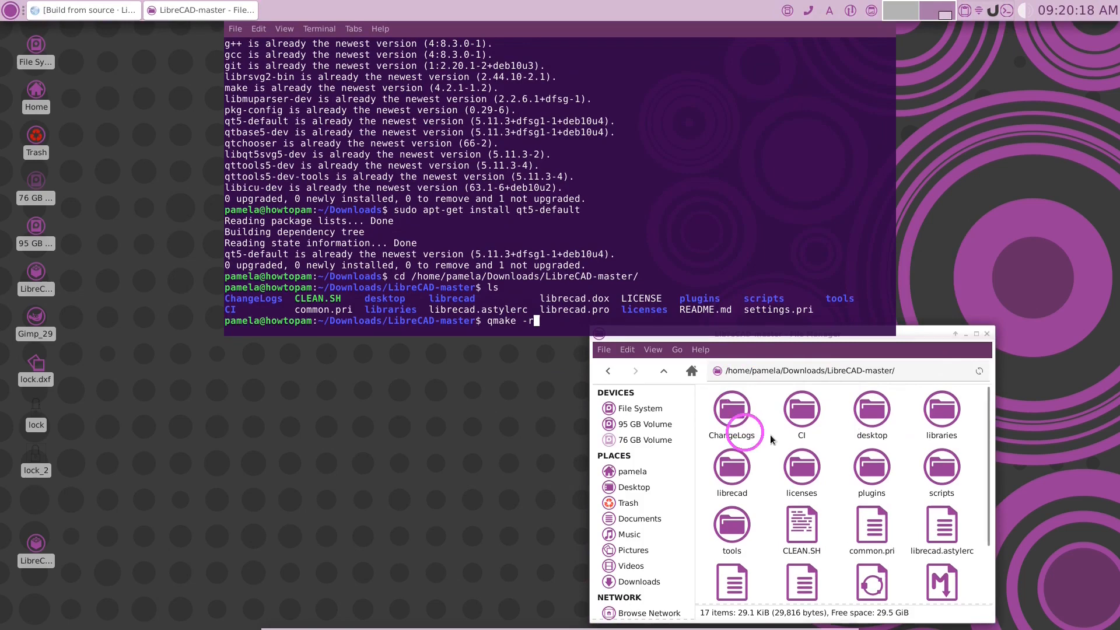
pyautogui.moveTo(895, 370); pyautogui.dragTo(830, 371)
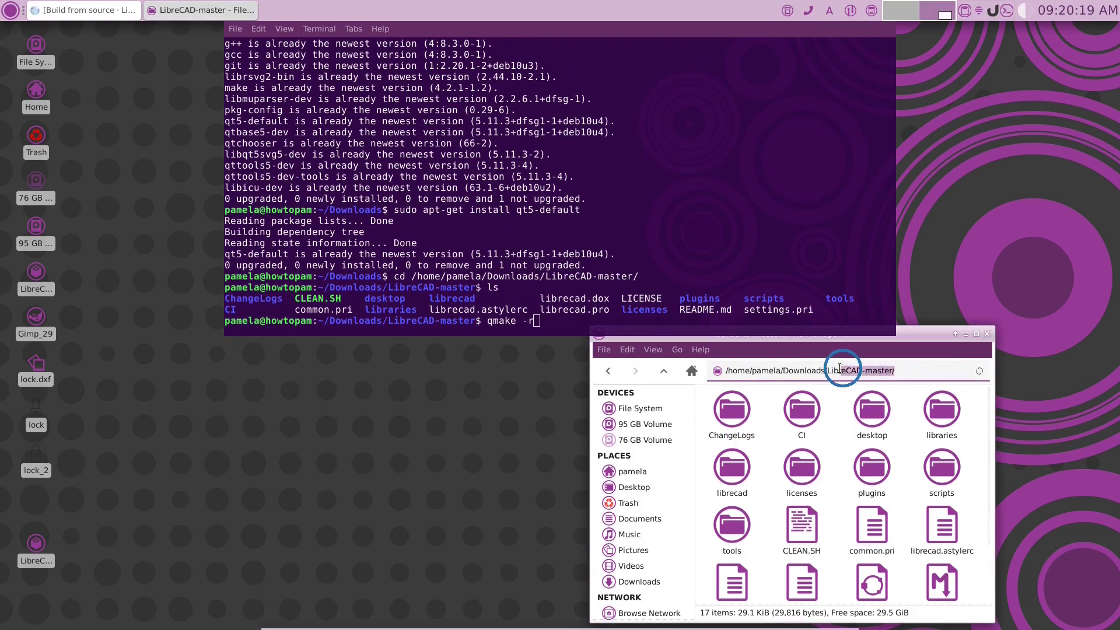
pyautogui.click(609, 372)
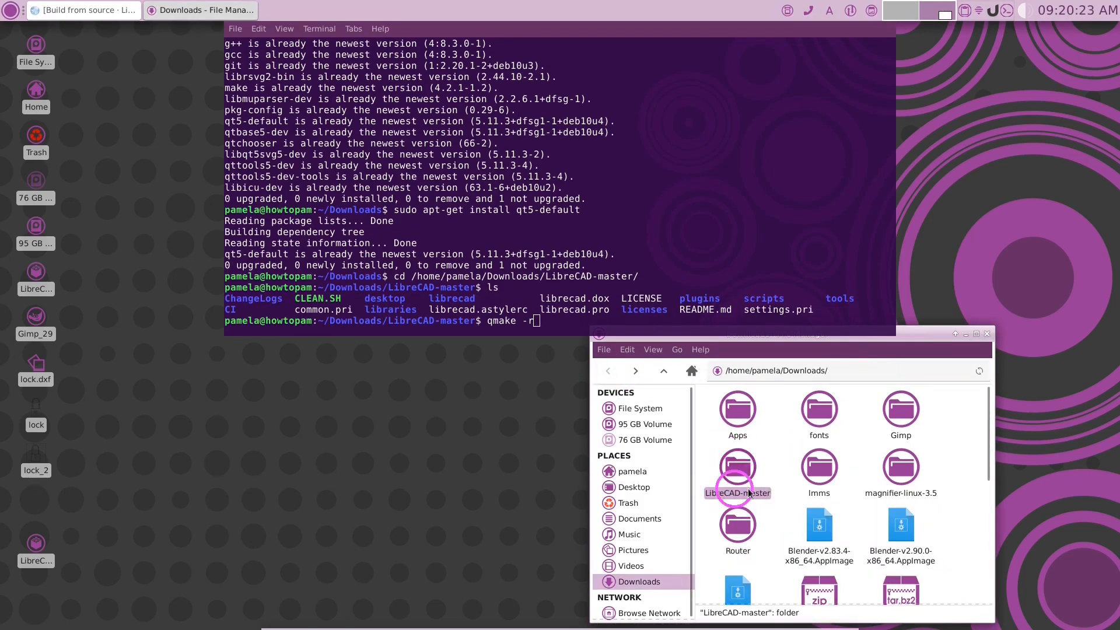
pyautogui.scroll(-3, 901, 481)
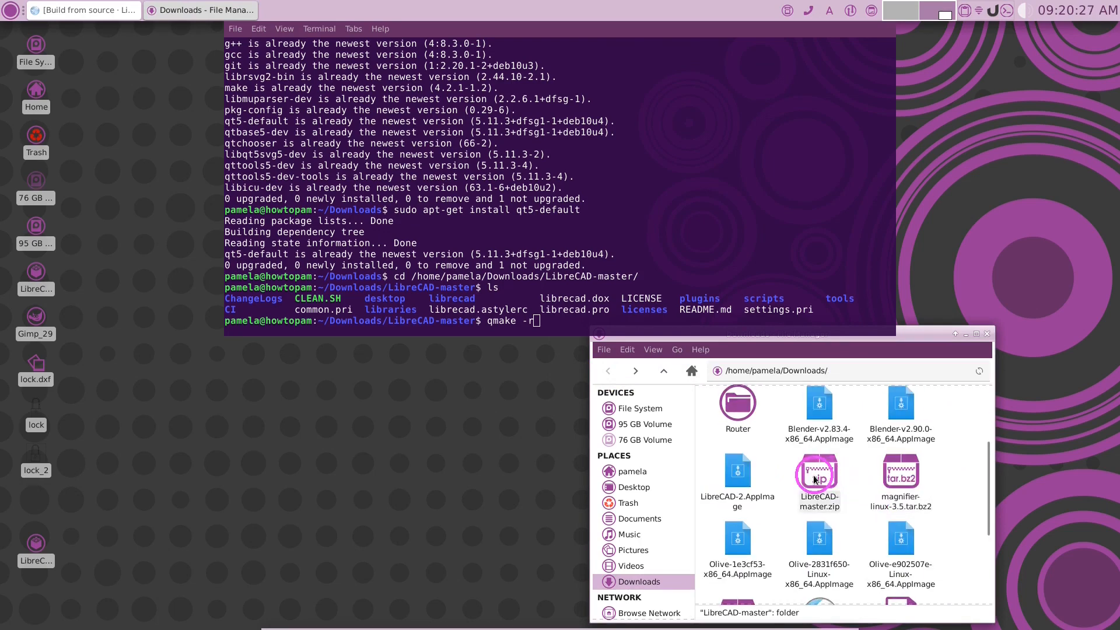
pyautogui.scroll(3, 815, 479)
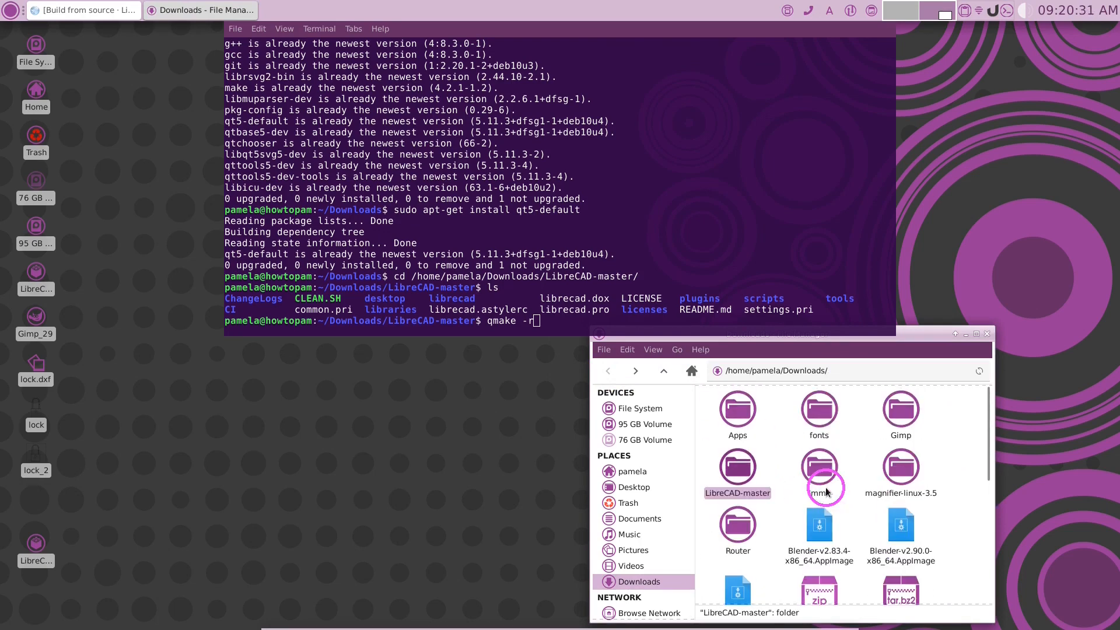
pyautogui.doubleClick(738, 473)
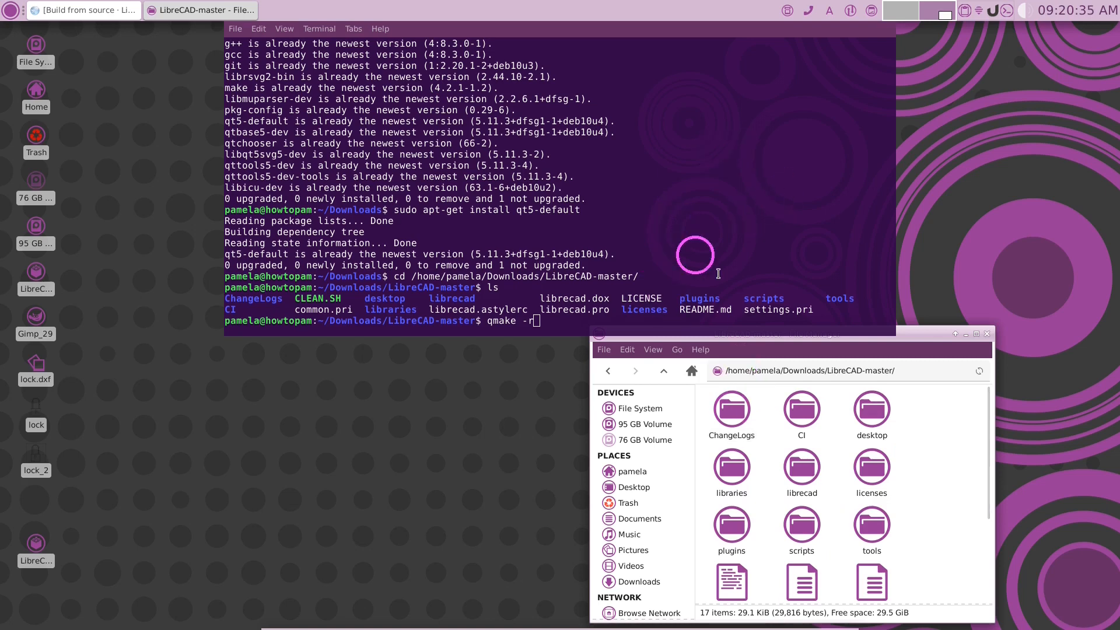
pyautogui.click(476, 298)
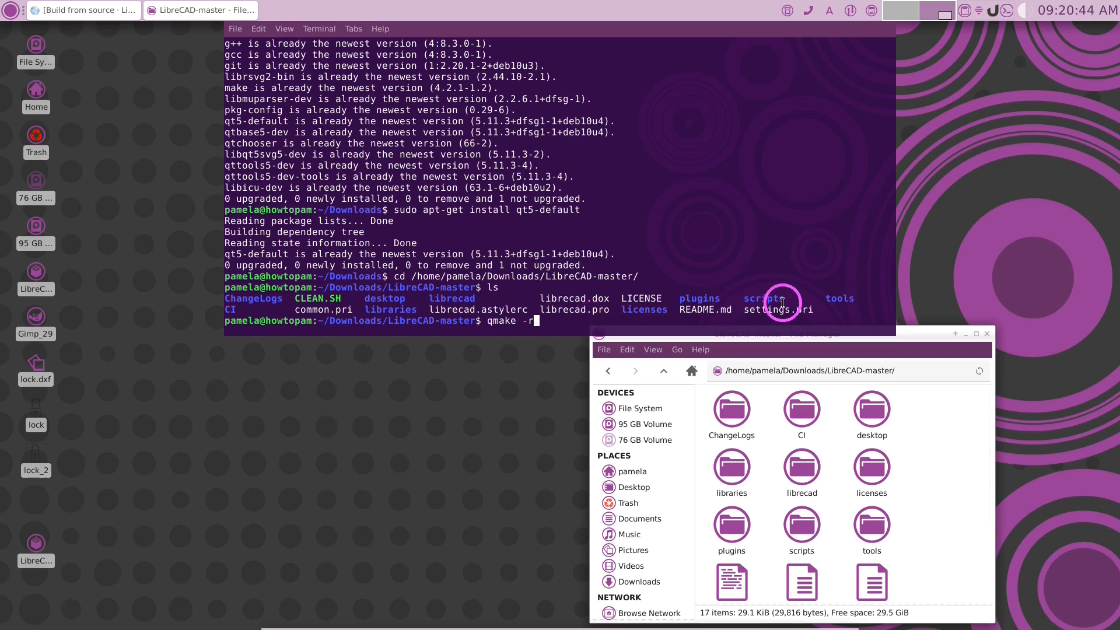
# Run qmake -r to configure the source, then compile LibreCAD with make
pyautogui.press('Return')
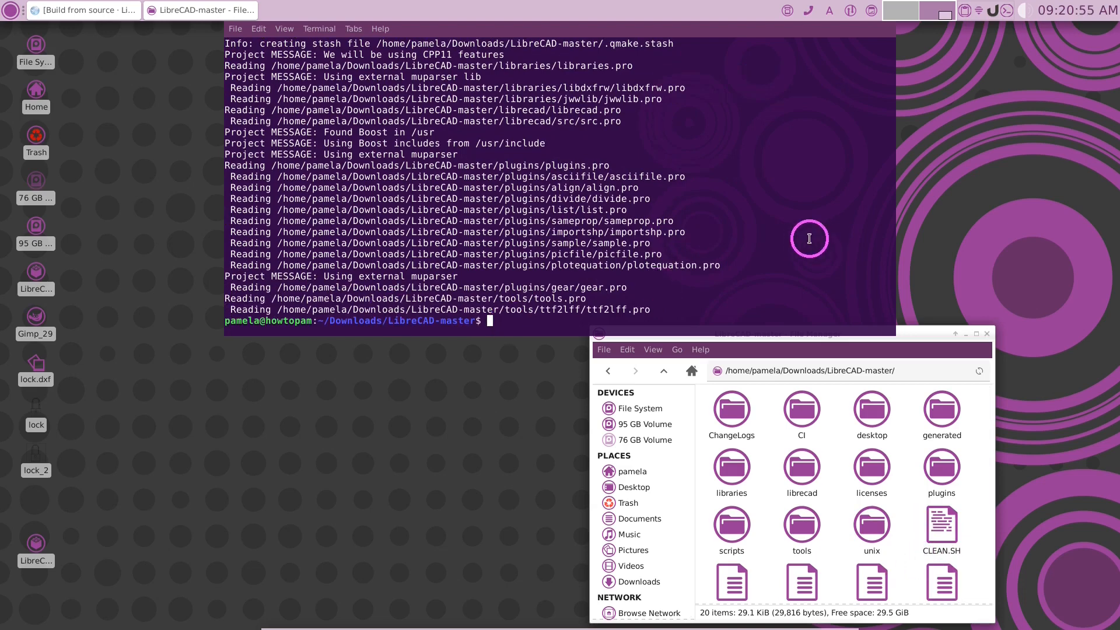
pyautogui.write('make')
pyautogui.hotkey('alt', 'Tab')
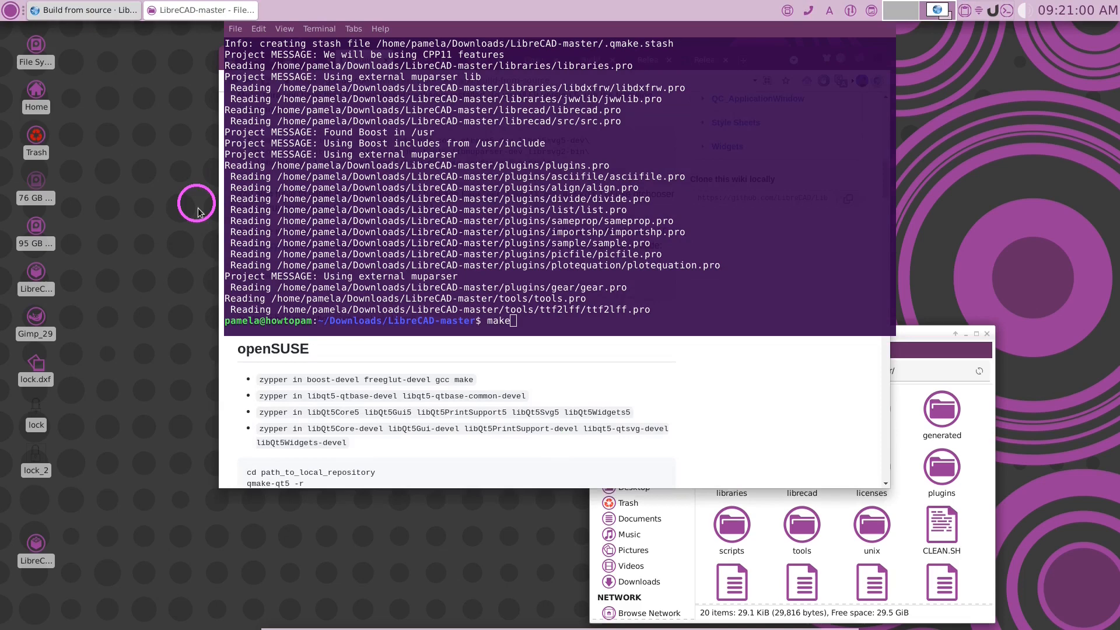
pyautogui.scroll(5, 328, 430)
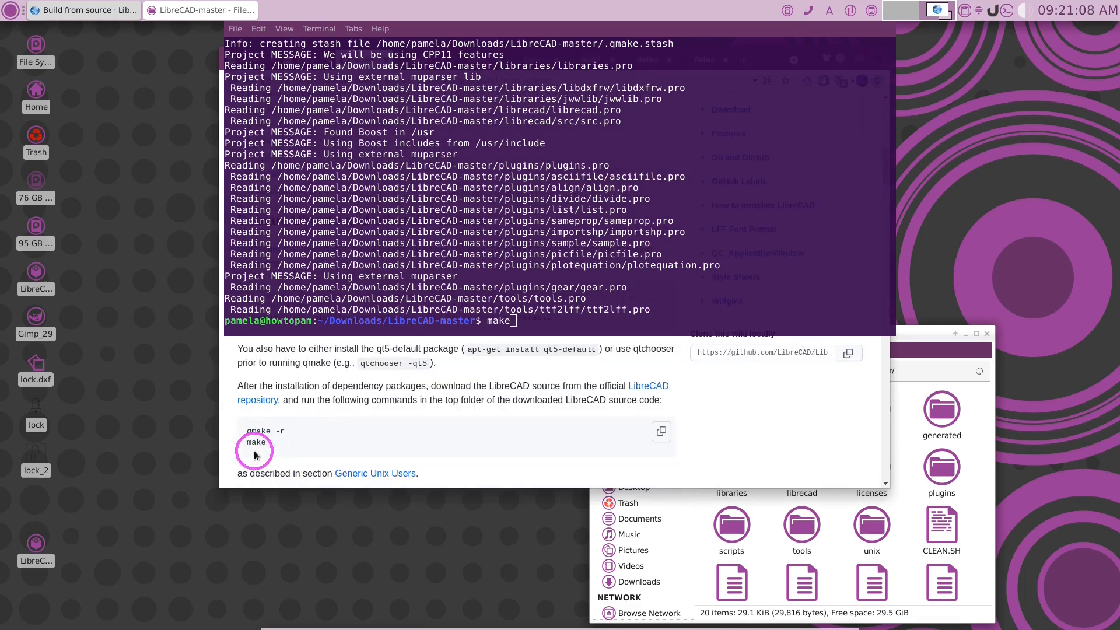
pyautogui.click(515, 320)
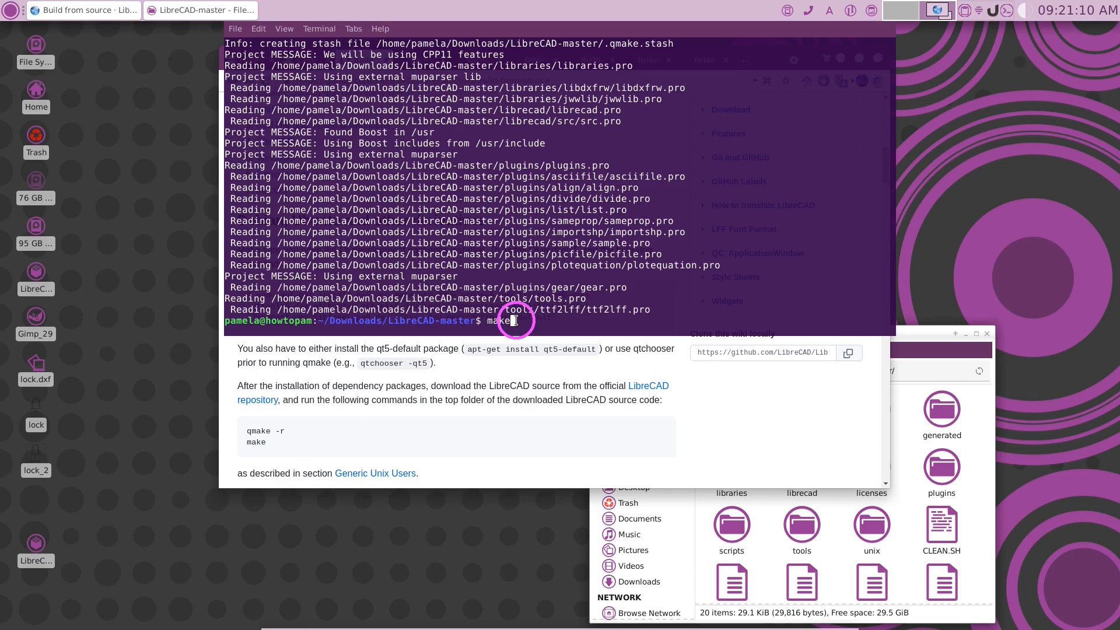
pyautogui.moveTo(455, 435)
pyautogui.press('Return')
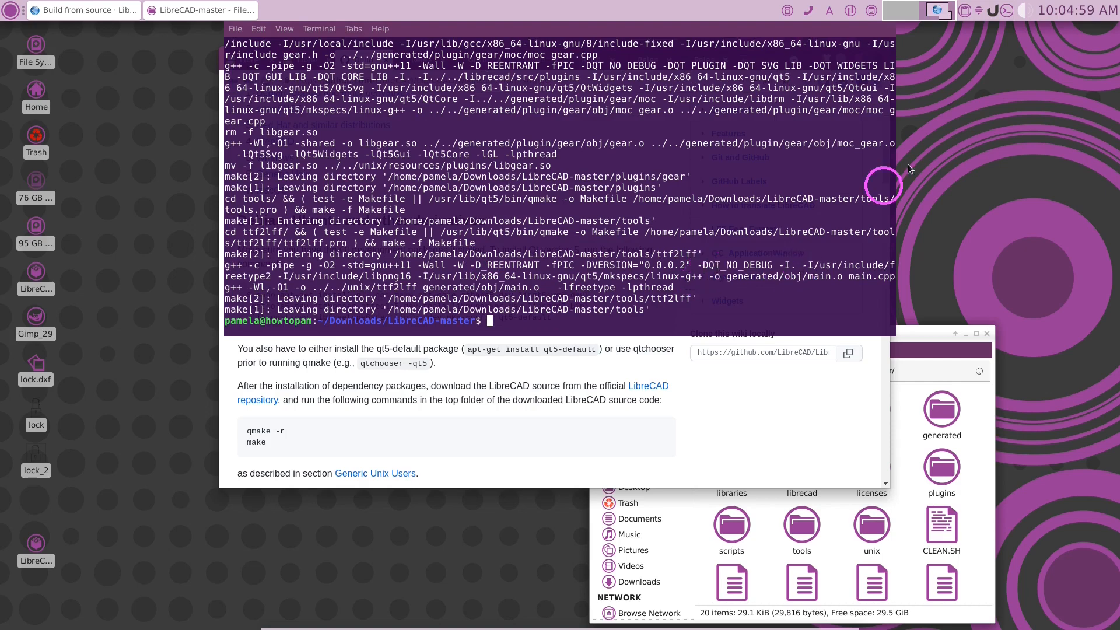
# Hide the terminal and highlight the unix/librecad executable path in the wiki's Generic Unix section
pyautogui.click(1007, 11)
pyautogui.moveTo(417, 305)
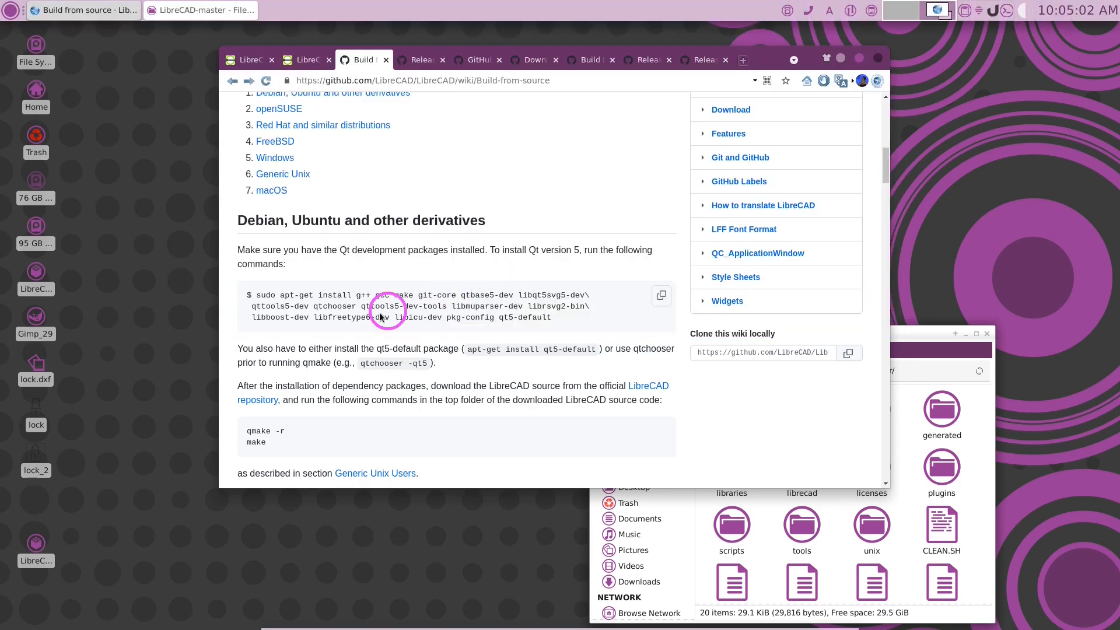
pyautogui.scroll(-3, 376, 320)
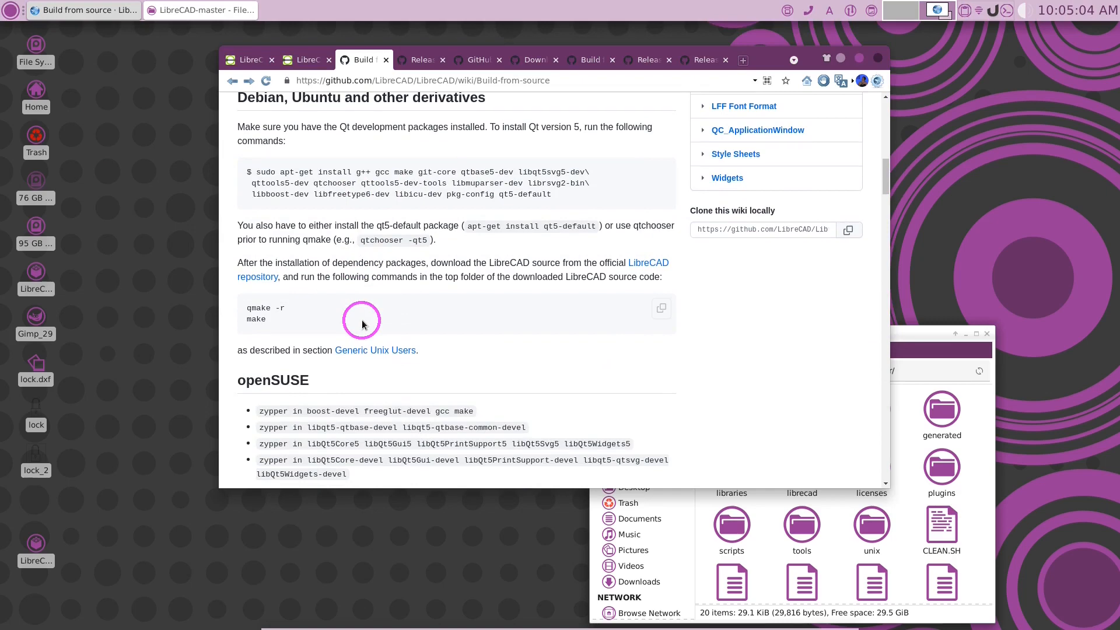
pyautogui.scroll(-5, 350, 315)
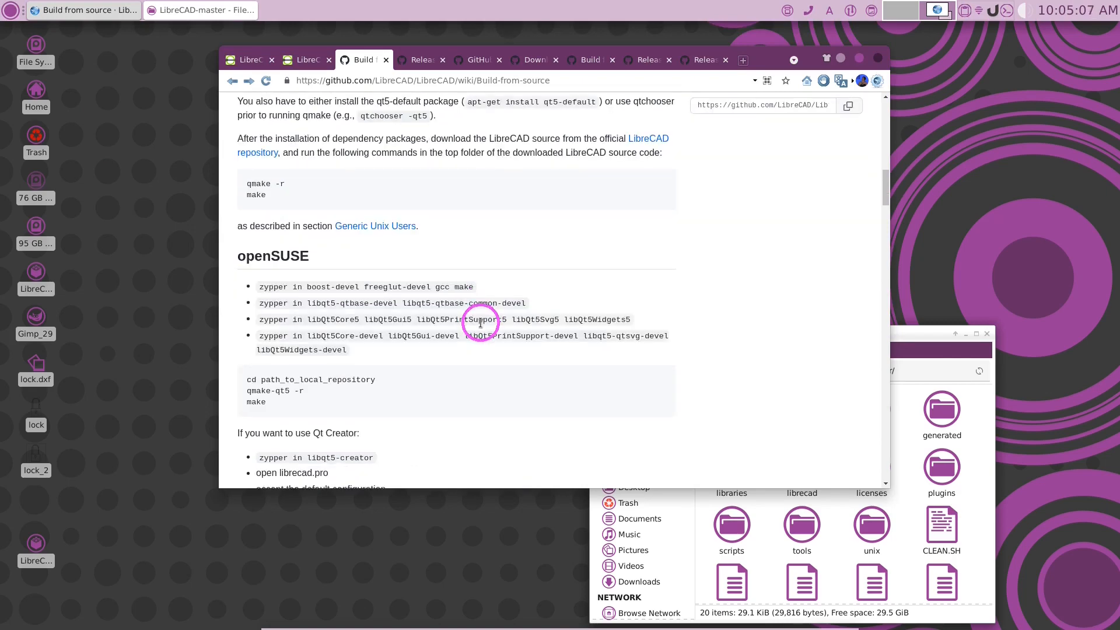
pyautogui.scroll(-5, 385, 315)
pyautogui.scroll(-3, 385, 289)
pyautogui.scroll(-2, 391, 283)
pyautogui.scroll(-5, 391, 283)
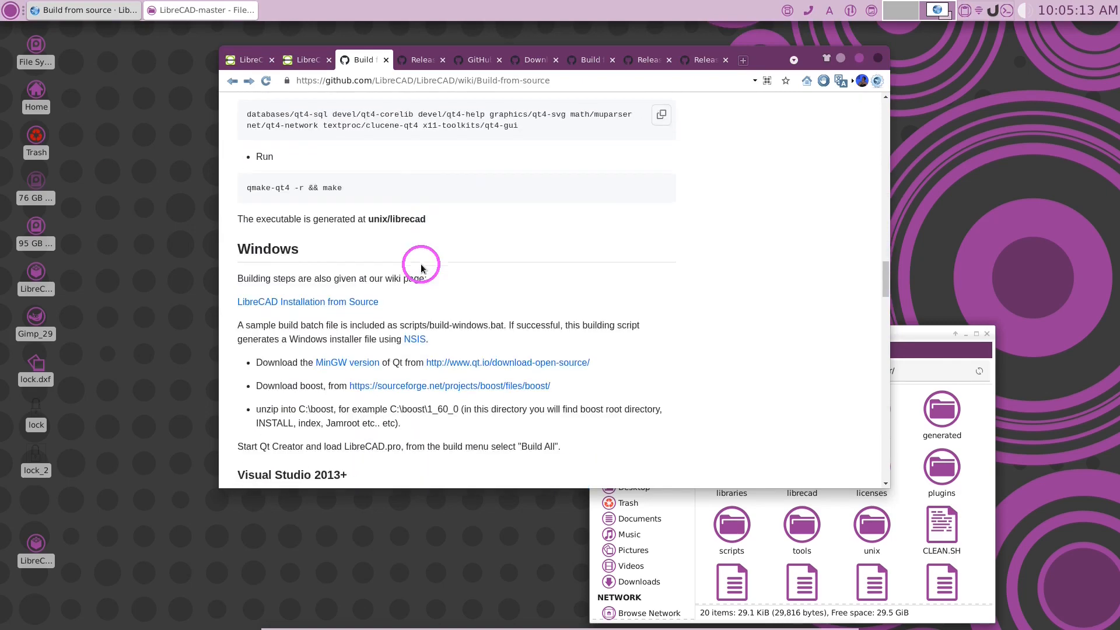
pyautogui.scroll(-5, 403, 262)
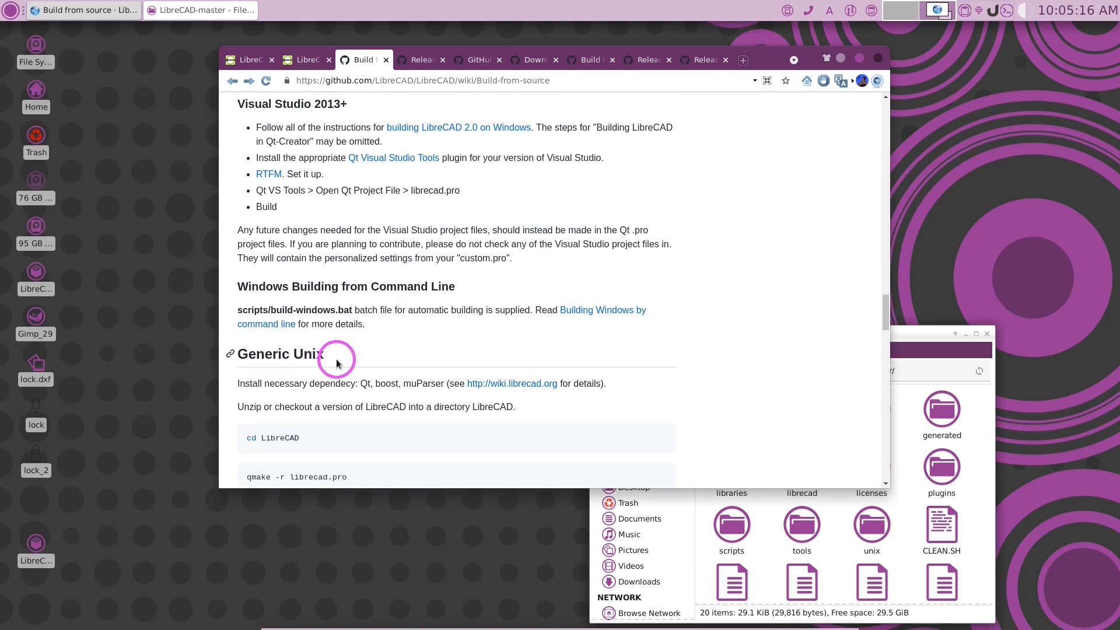
pyautogui.scroll(-2, 333, 359)
pyautogui.scroll(-2, 293, 363)
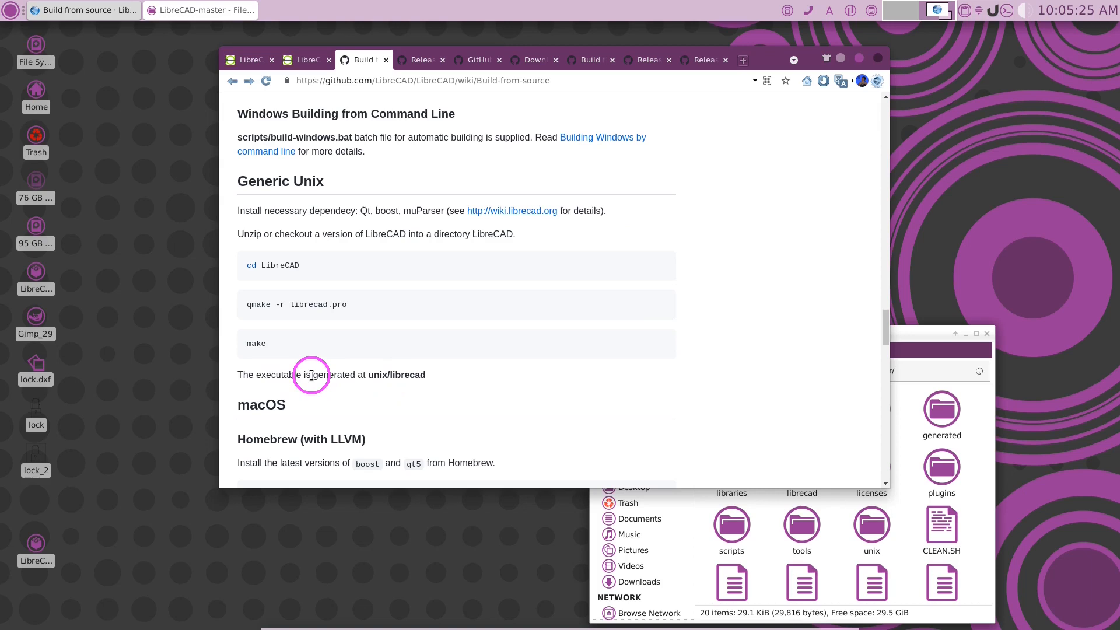
pyautogui.moveTo(426, 375); pyautogui.dragTo(366, 374)
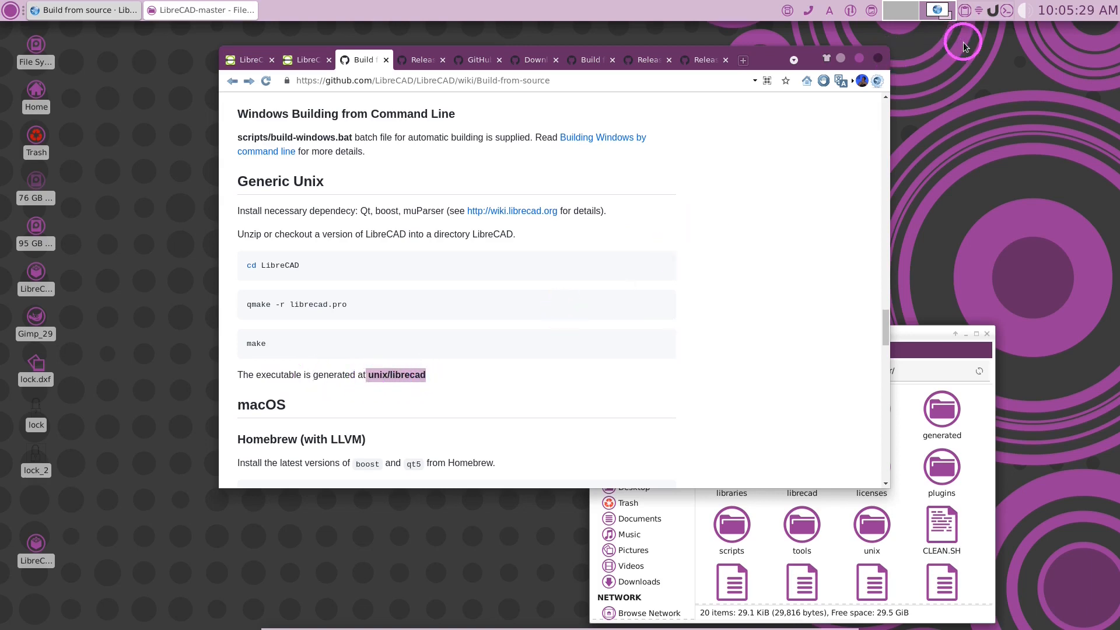
# Navigate the file manager from Downloads into LibreCAD-master/unix and bring the terminal back
pyautogui.click(924, 333)
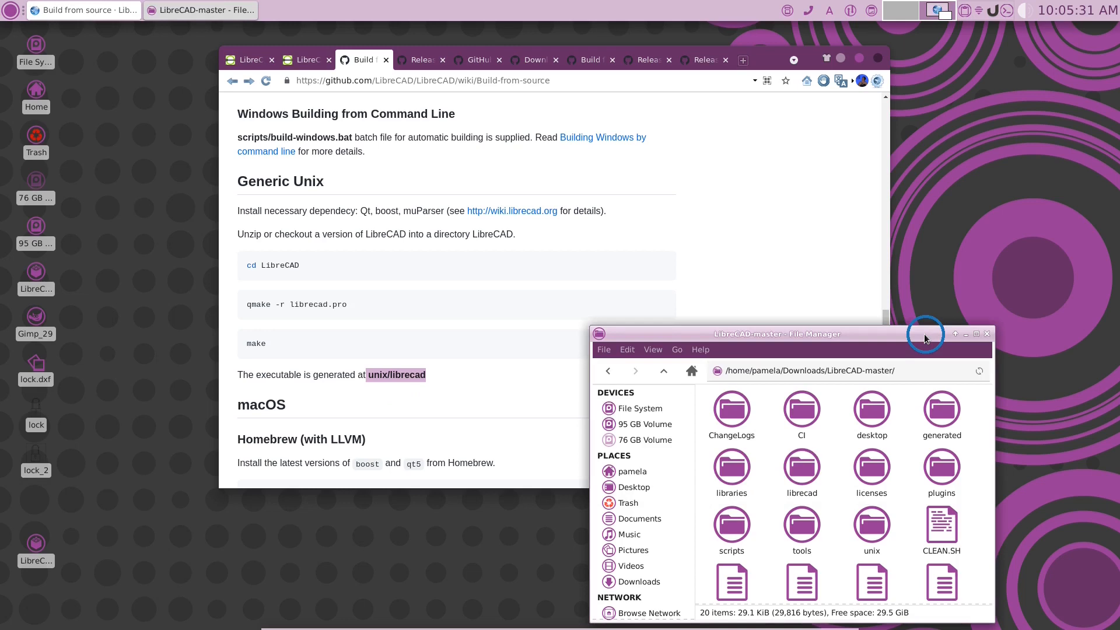
pyautogui.click(663, 371)
pyautogui.click(744, 495)
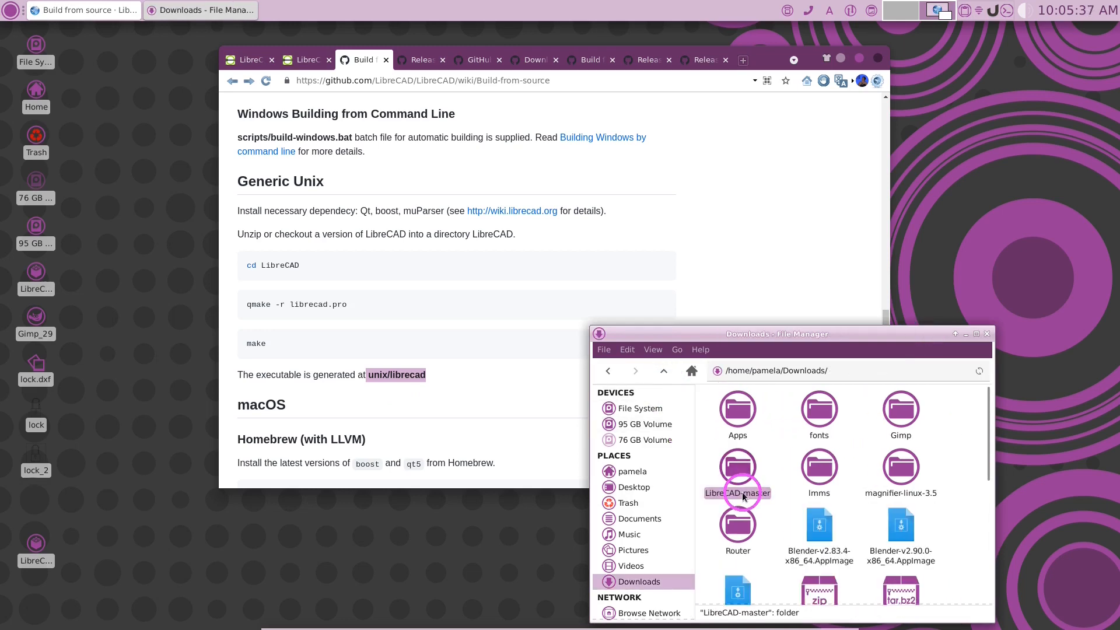
pyautogui.doubleClick(744, 494)
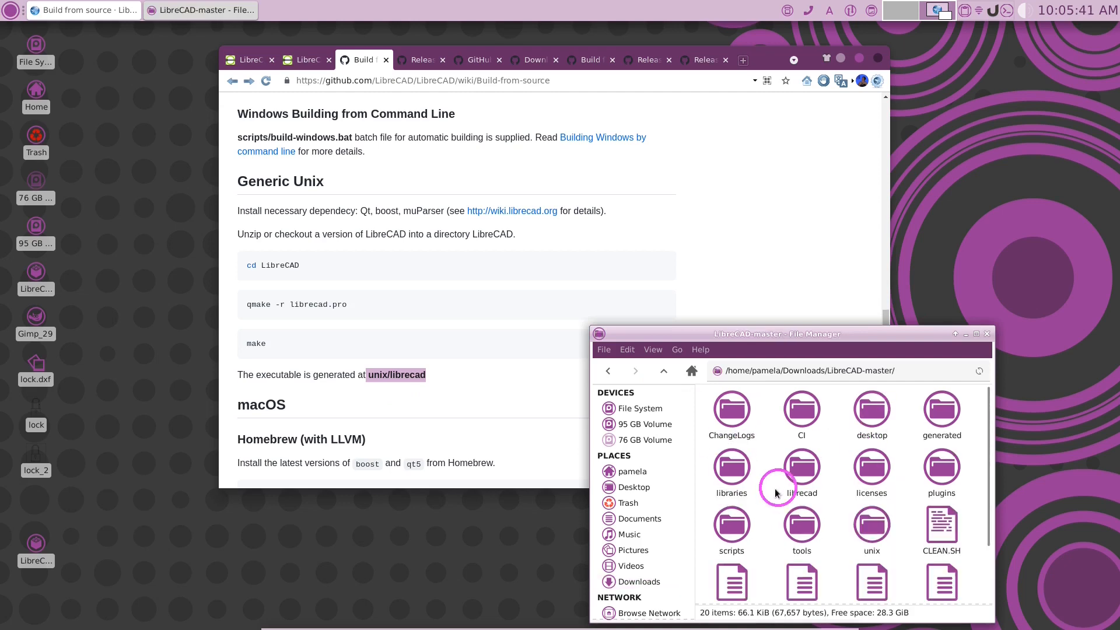
pyautogui.click(872, 530)
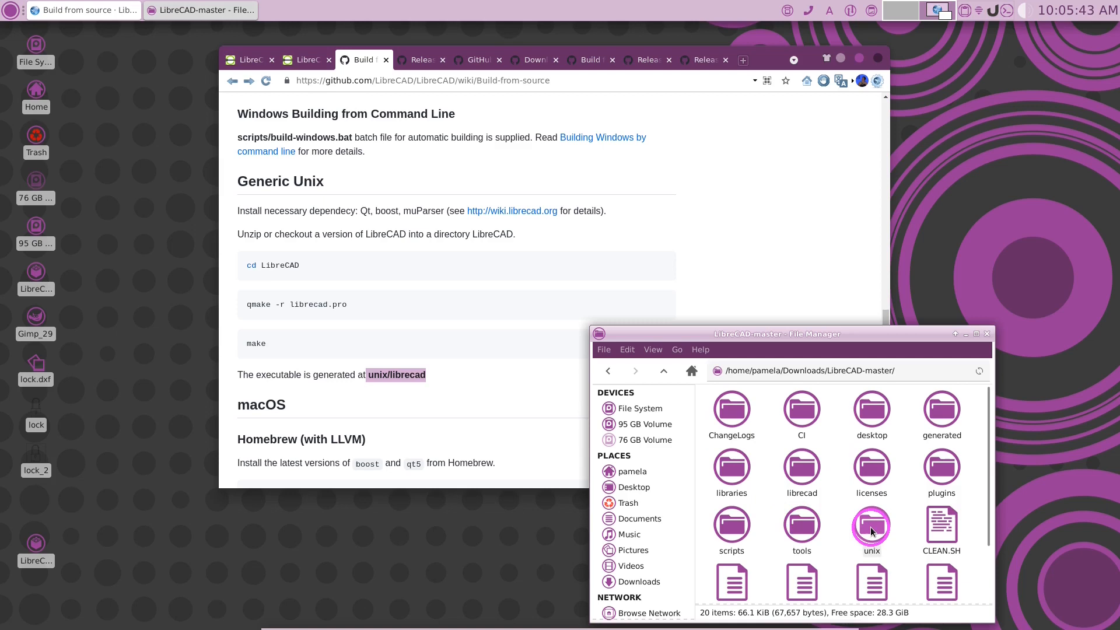
pyautogui.doubleClick(872, 529)
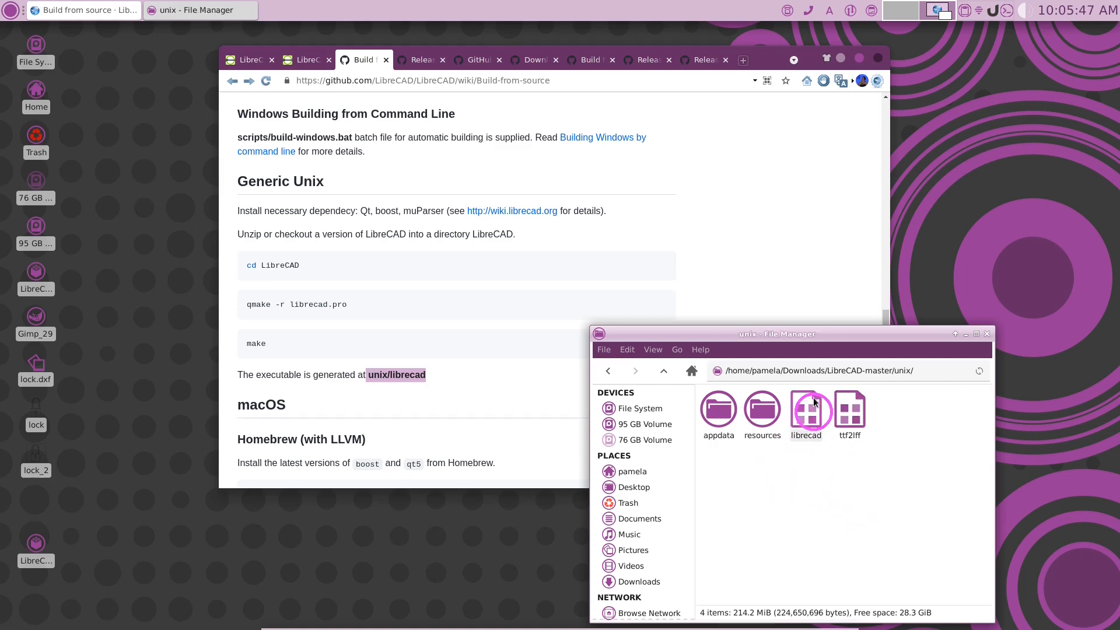
pyautogui.click(1005, 11)
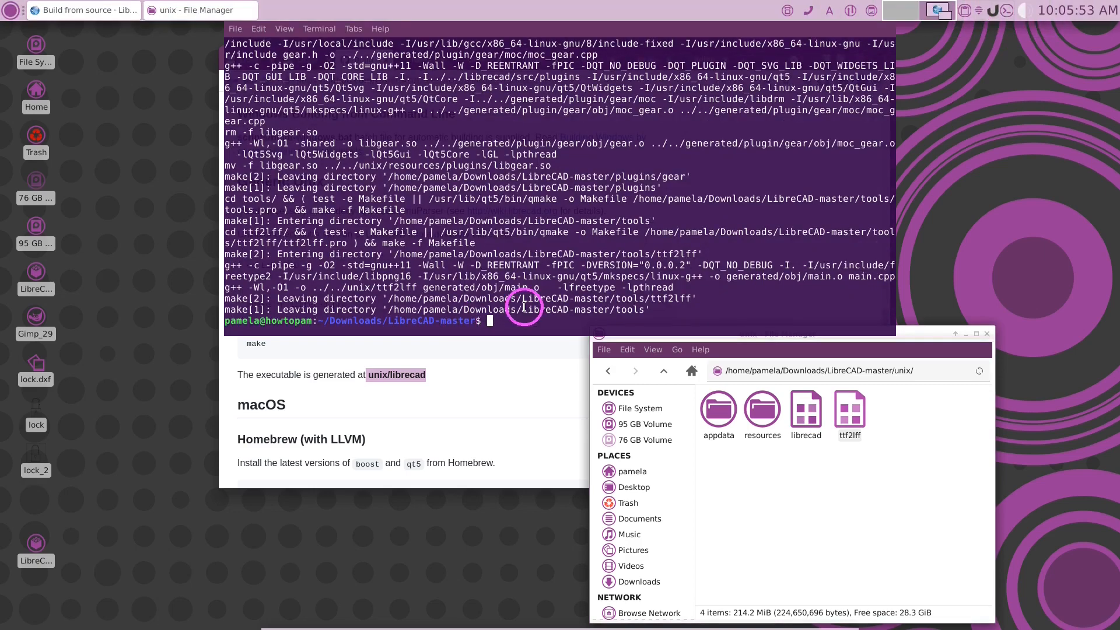
pyautogui.write('ls')
# List the source folder, cd into unix, list it, and launch the built ./librecad
pyautogui.press('Return')
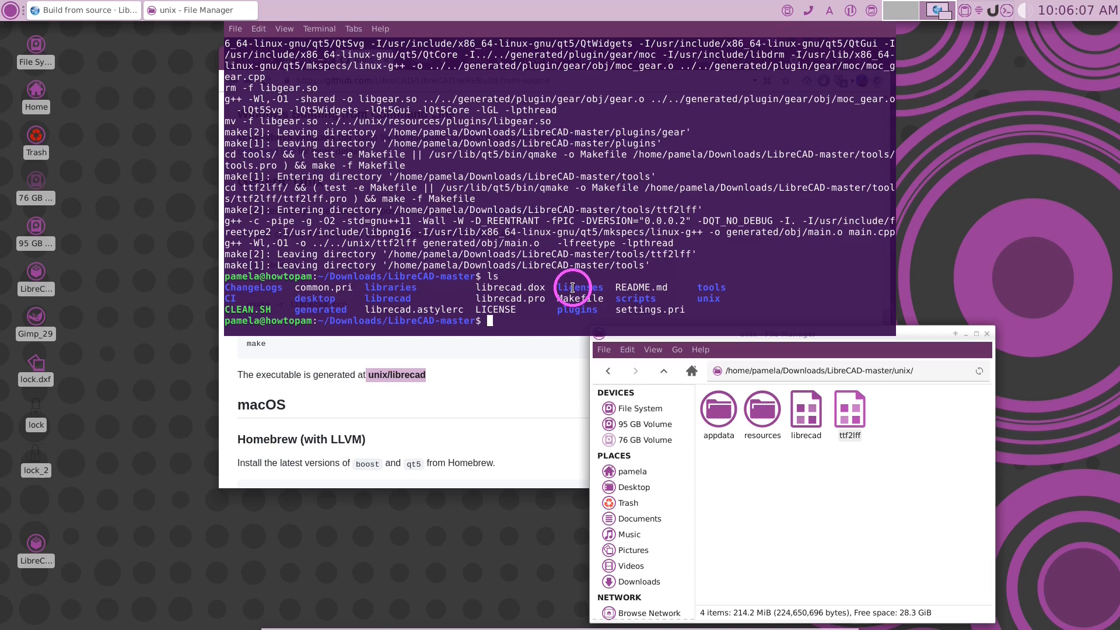
pyautogui.write('cd')
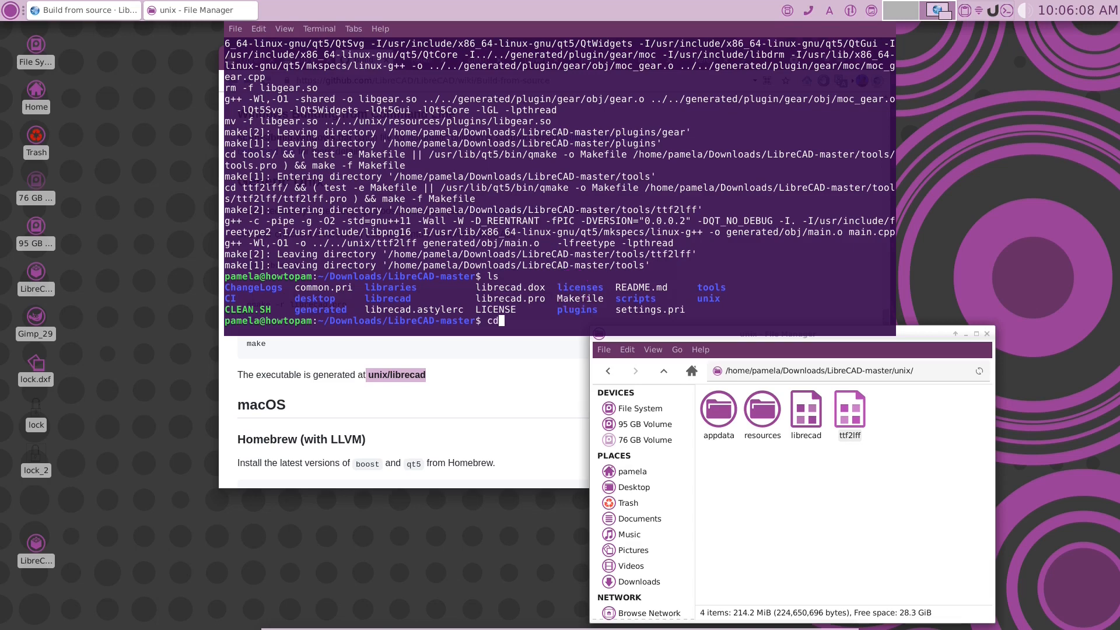
pyautogui.write(' unix')
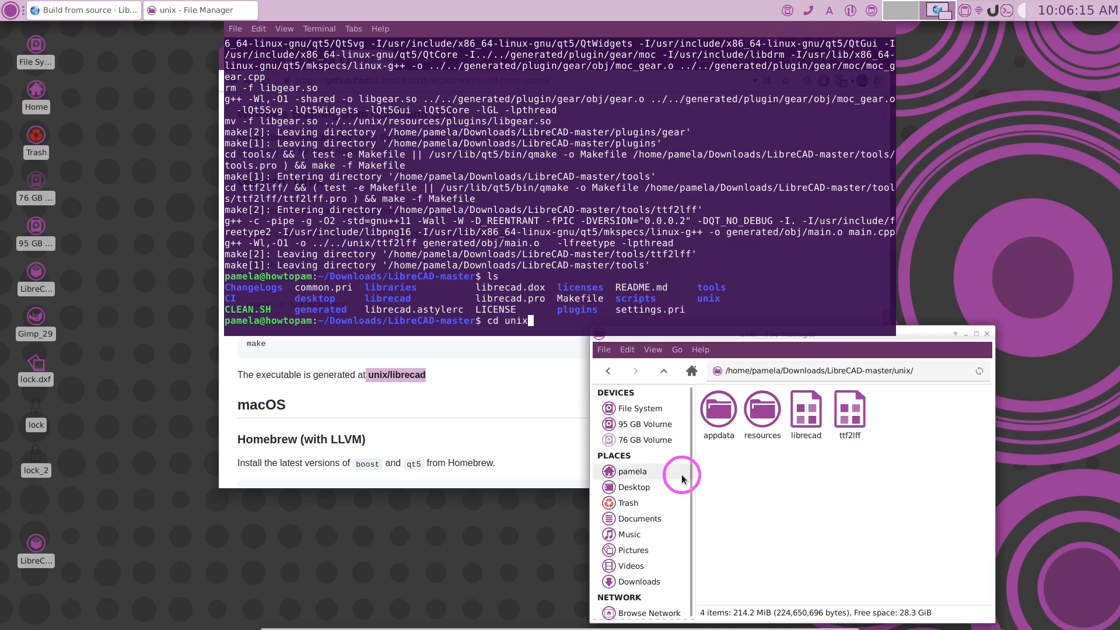
pyautogui.press('Return')
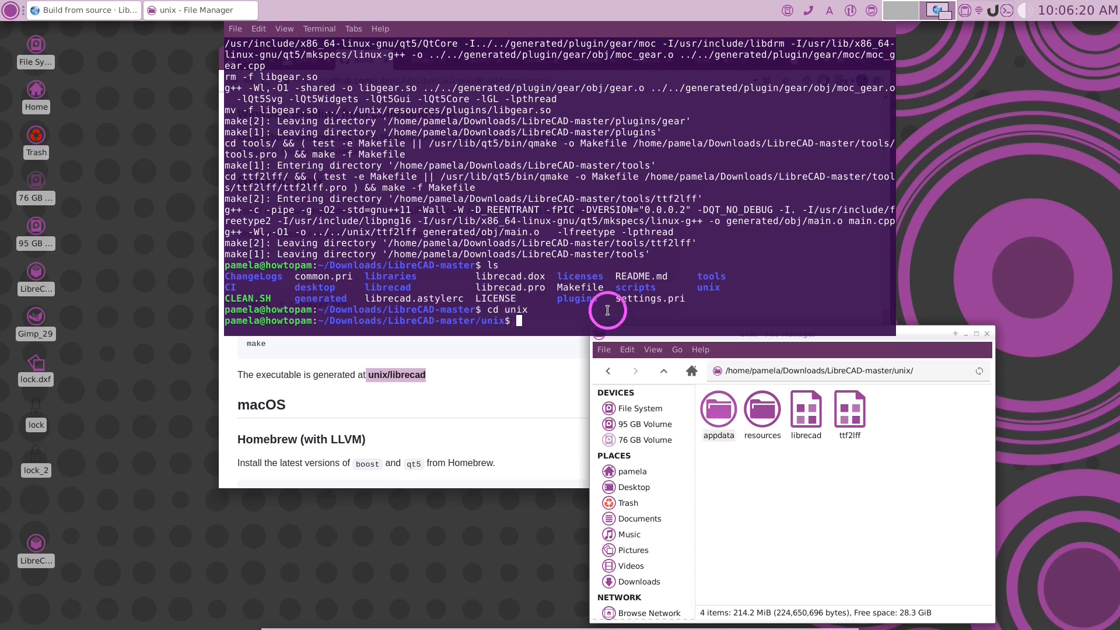
pyautogui.write('ls')
pyautogui.press('Return')
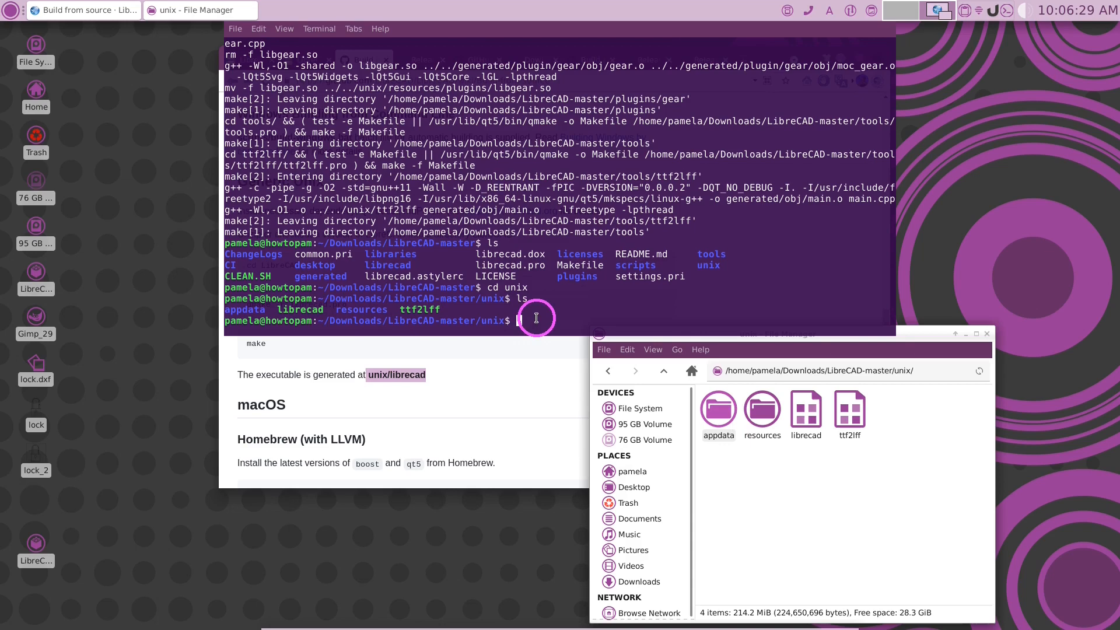
pyautogui.write('.')
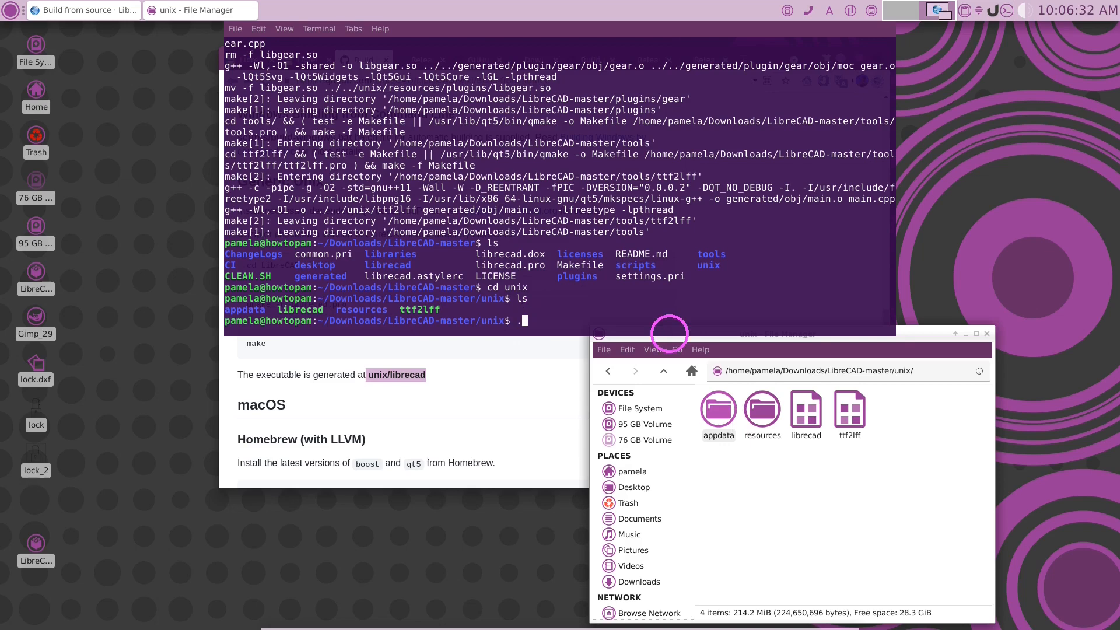
pyautogui.write('/')
pyautogui.write('librecad')
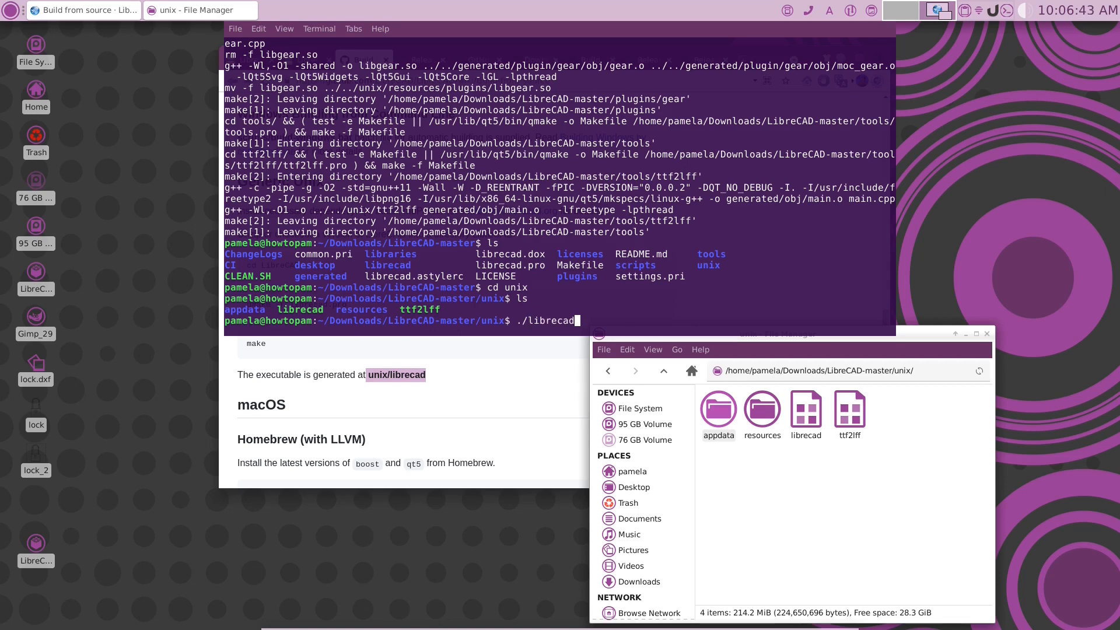
pyautogui.press('Return')
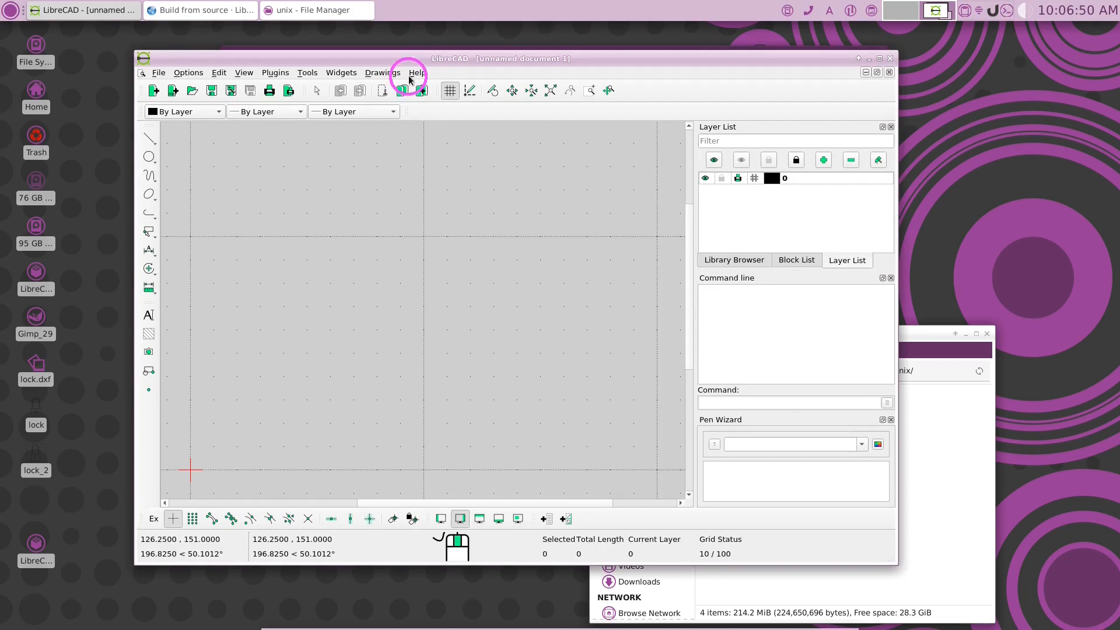
# View LibreCAD's About box showing version 2.2.0-alpha, then close it and the LibreCAD window
pyautogui.click(417, 72)
pyautogui.click(434, 111)
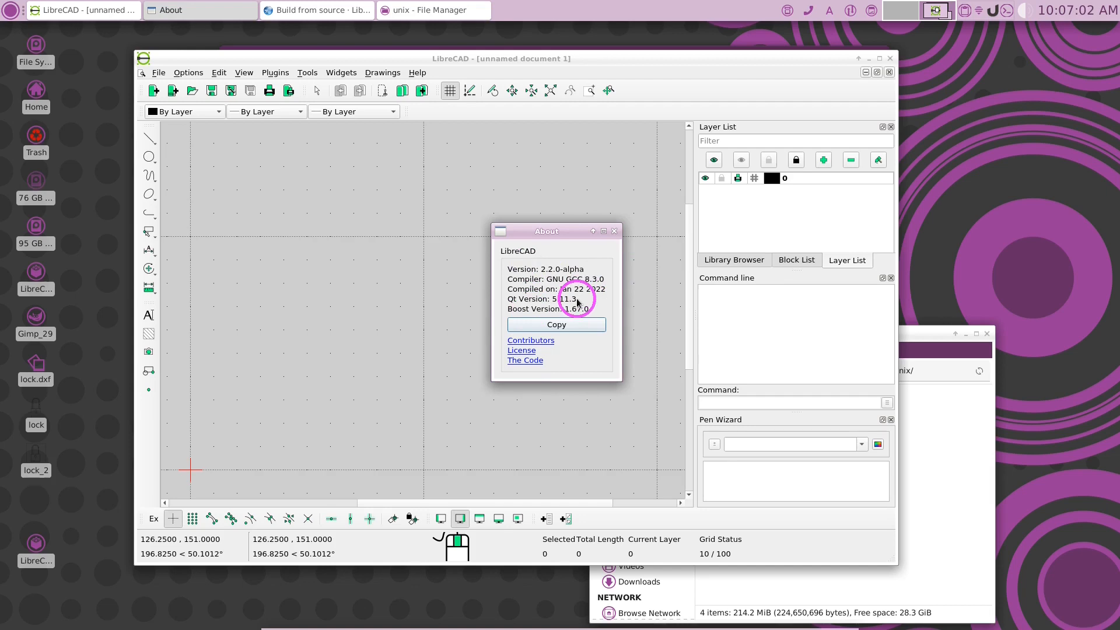
pyautogui.click(615, 234)
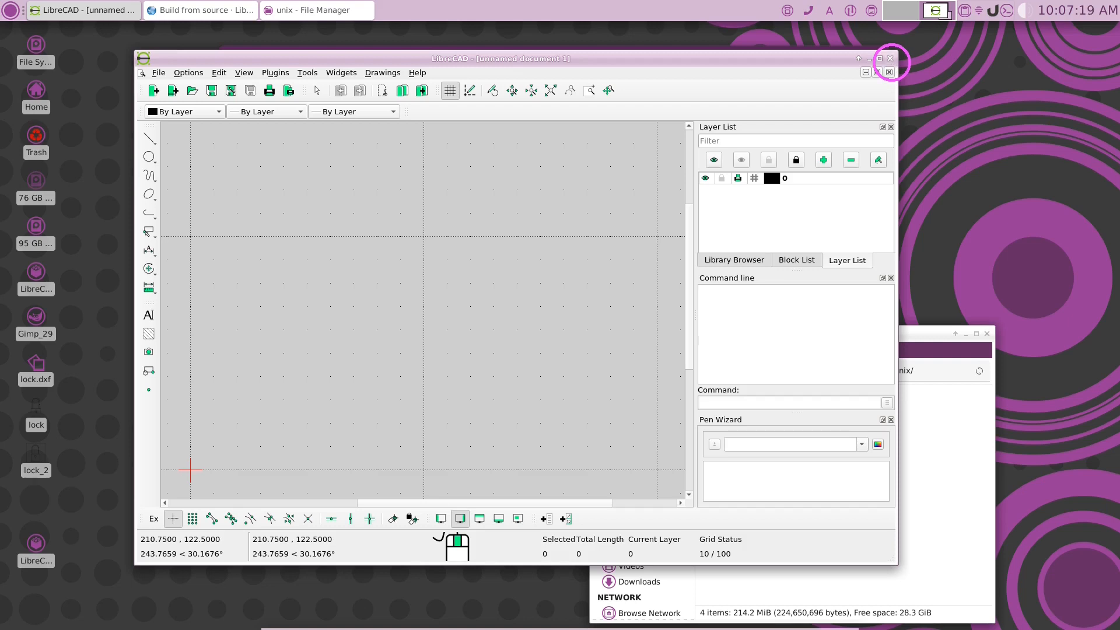
pyautogui.click(891, 63)
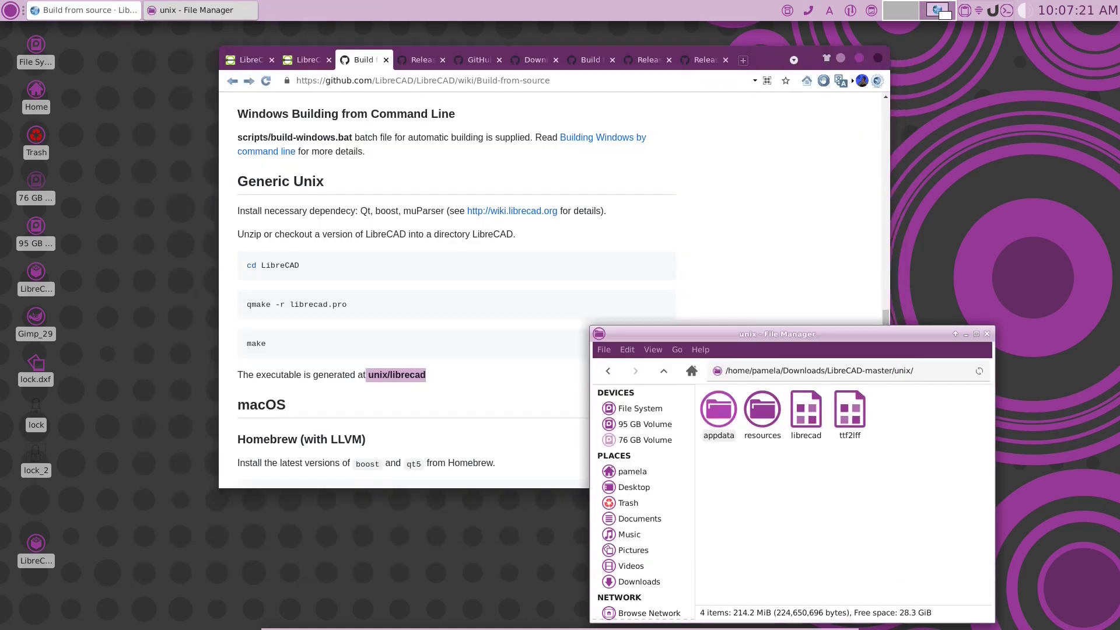
# Minimize the browser and navigate the file manager from Downloads back into LibreCAD-master/unix
pyautogui.click(840, 59)
pyautogui.moveTo(874, 339); pyautogui.dragTo(904, 195)
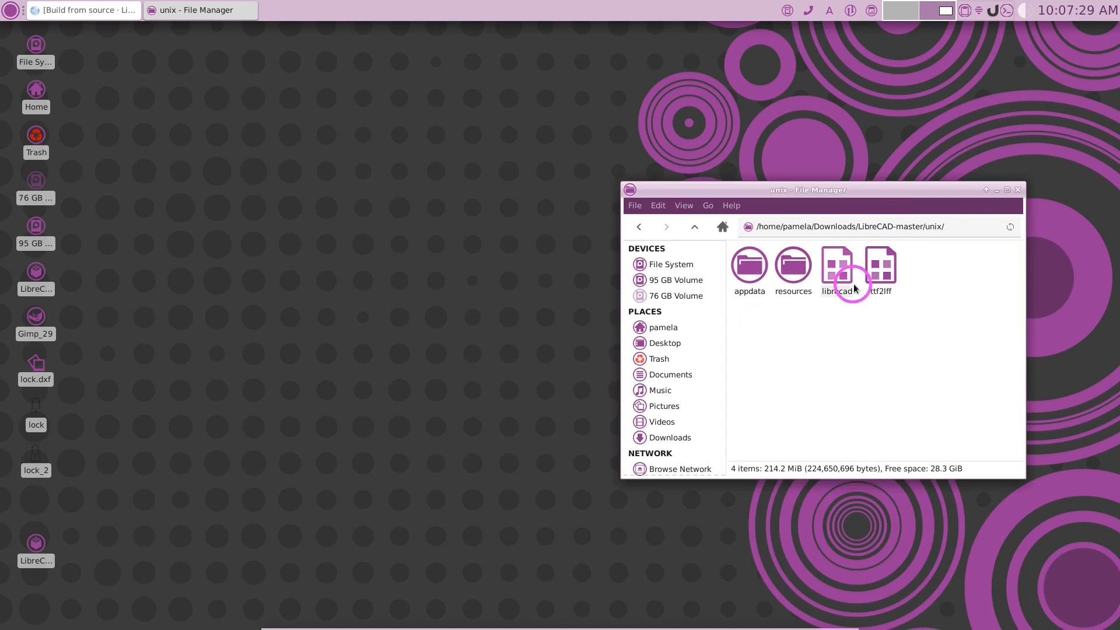
pyautogui.click(695, 226)
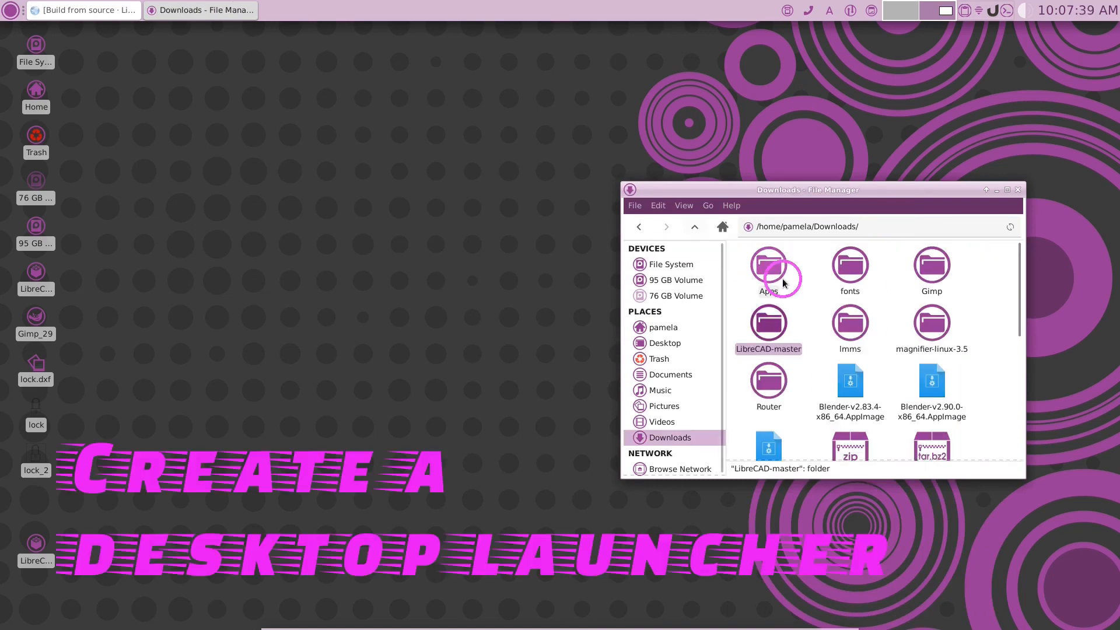
pyautogui.click(768, 333)
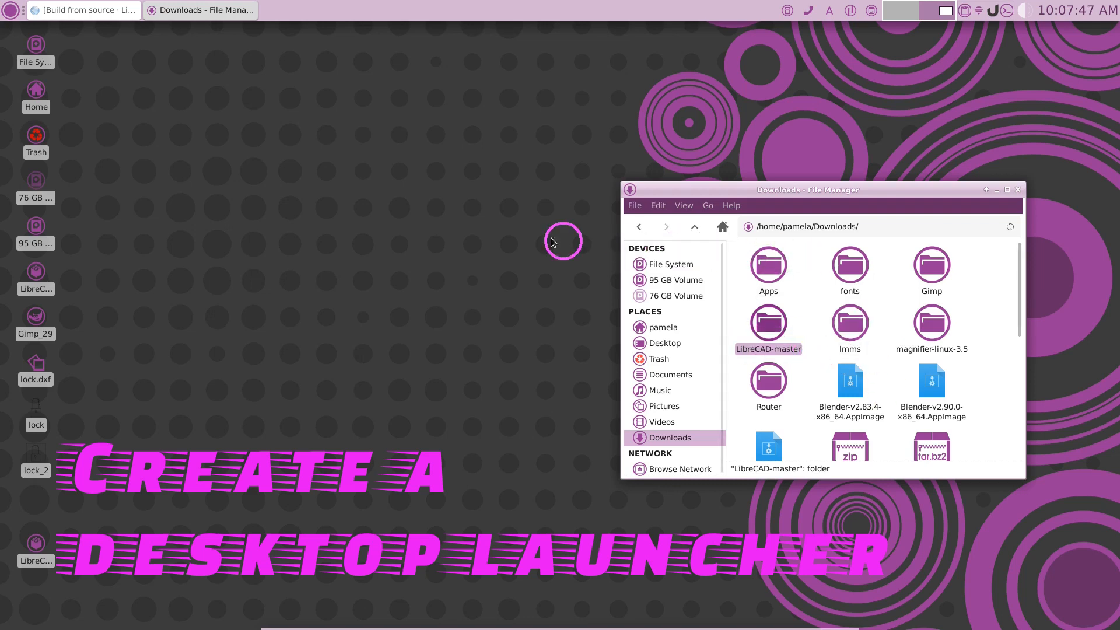
pyautogui.doubleClick(773, 325)
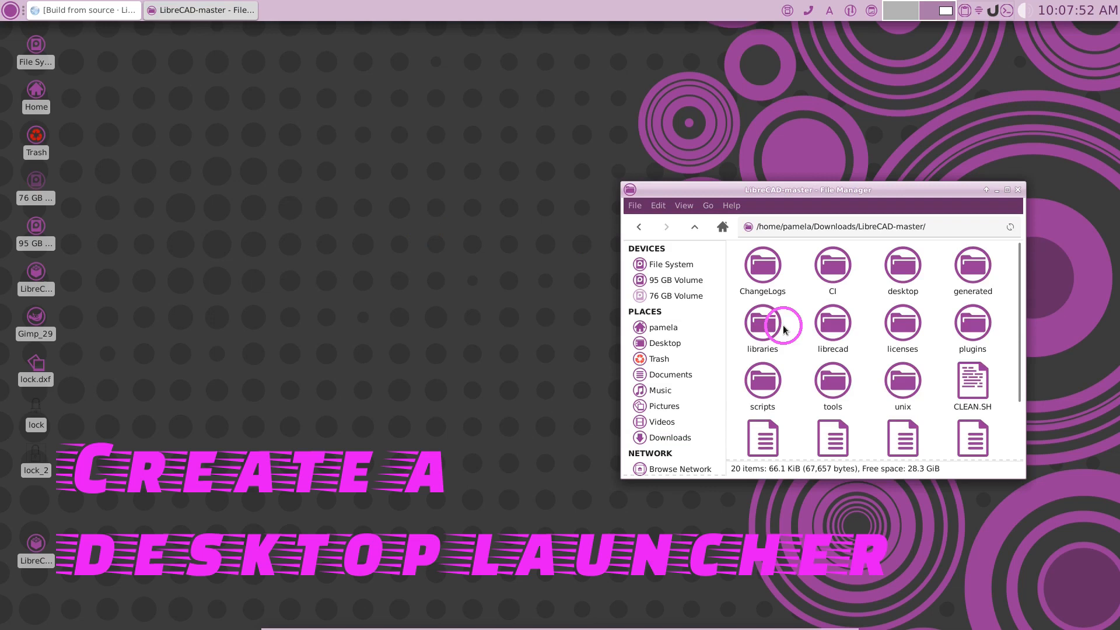
pyautogui.doubleClick(902, 388)
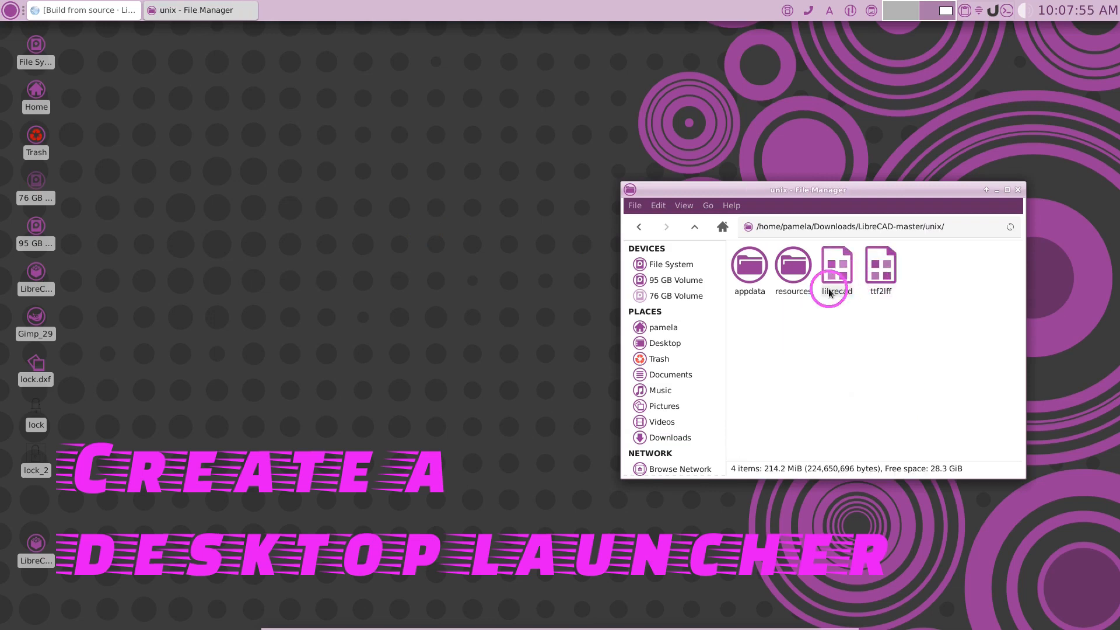
# Start a new desktop launcher named LibreCAD_Newest with comment Source_code_Build
pyautogui.rightClick(275, 182)
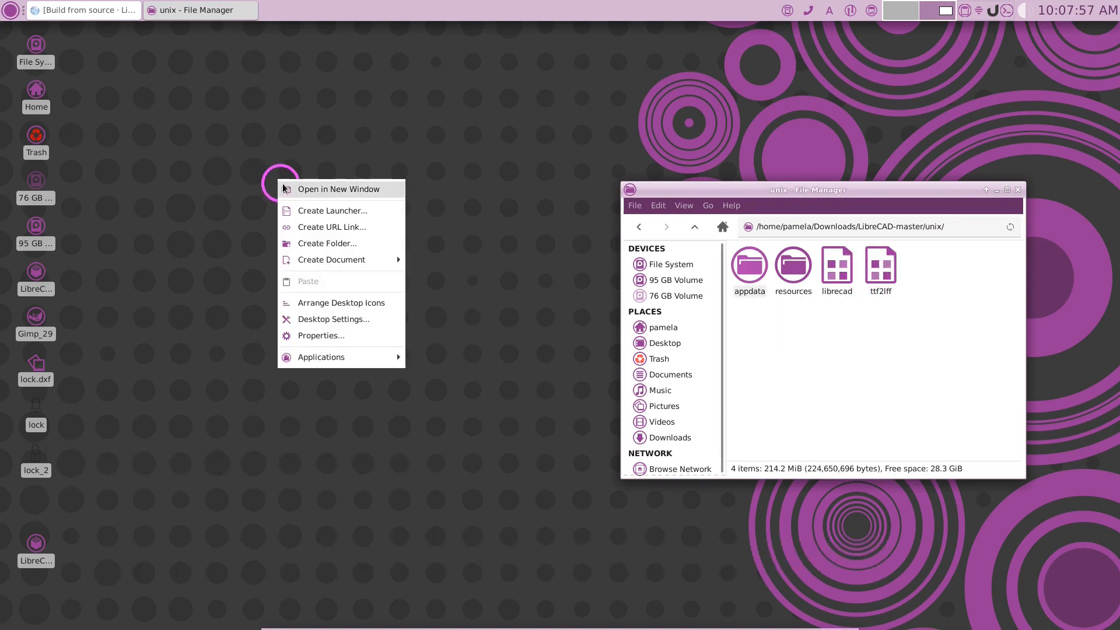
pyautogui.click(347, 214)
pyautogui.moveTo(550, 191); pyautogui.dragTo(455, 189)
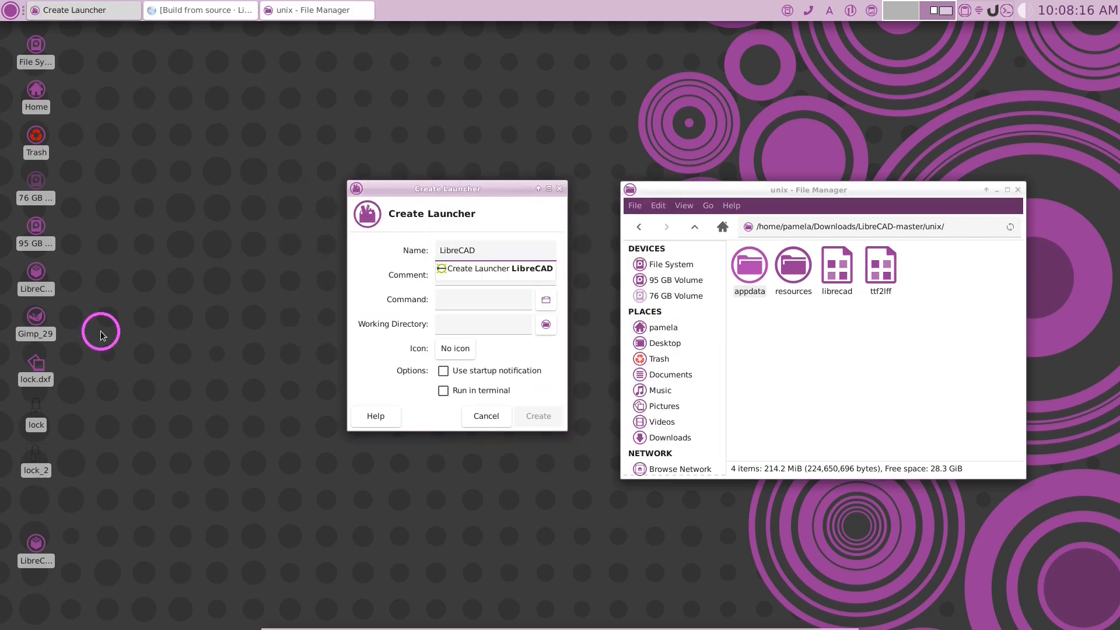
pyautogui.write('_')
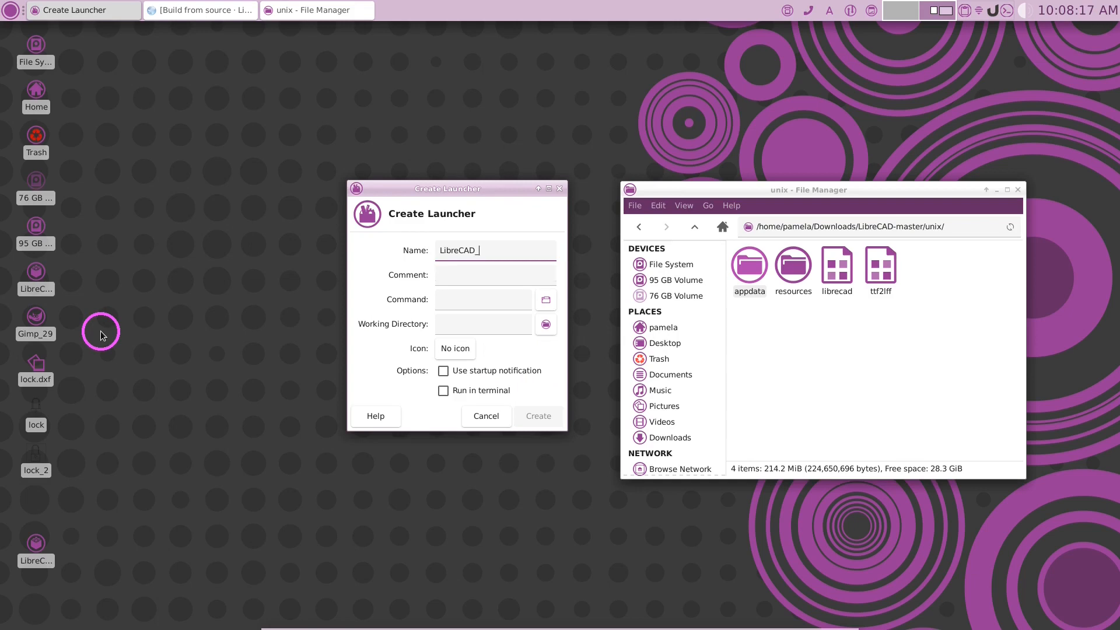
pyautogui.write('Newest')
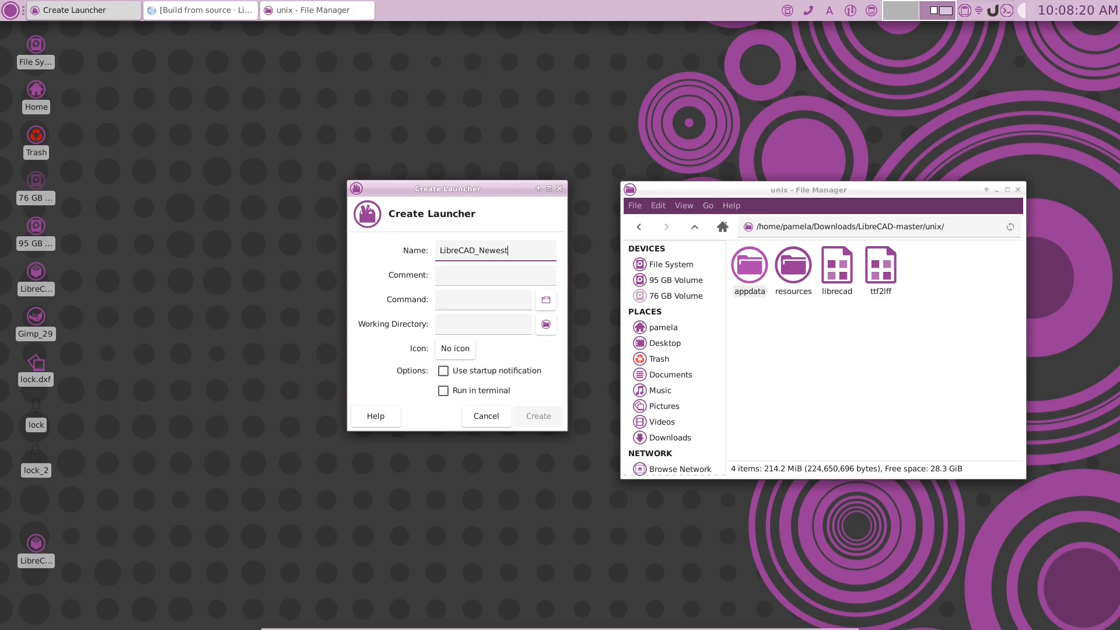
pyautogui.click(440, 275)
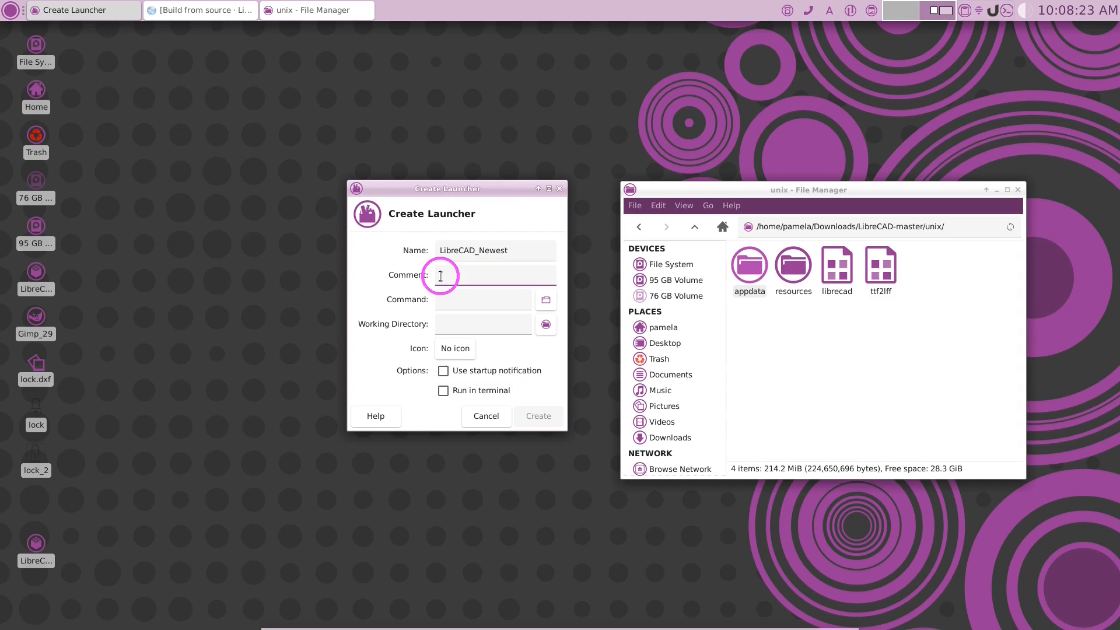
pyautogui.write('Source_')
pyautogui.write('co')
pyautogui.write('de_')
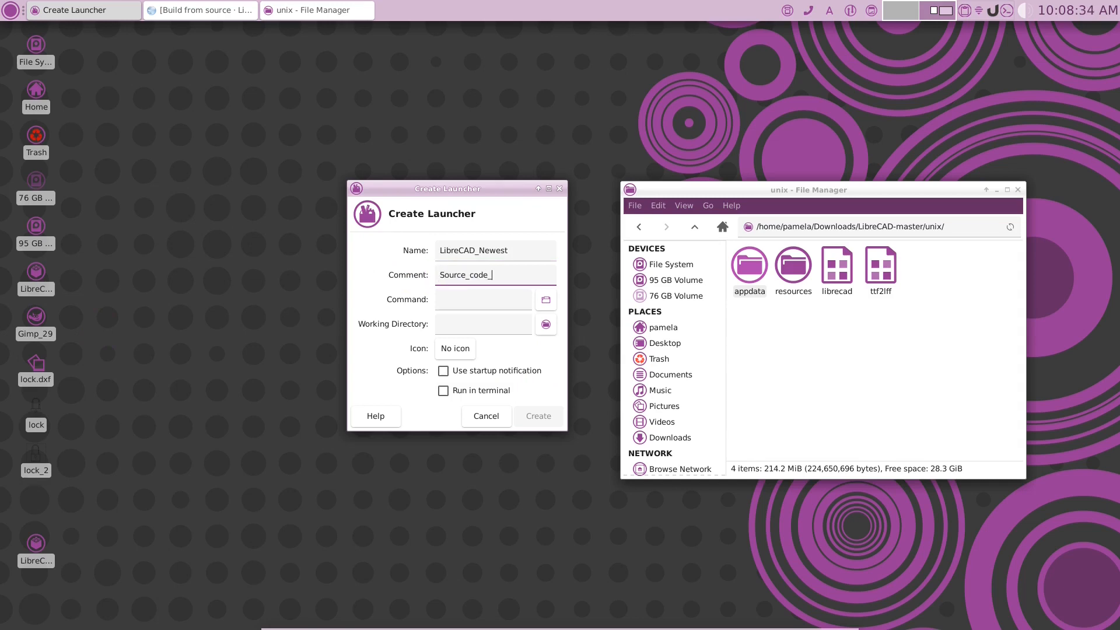
pyautogui.write('Build')
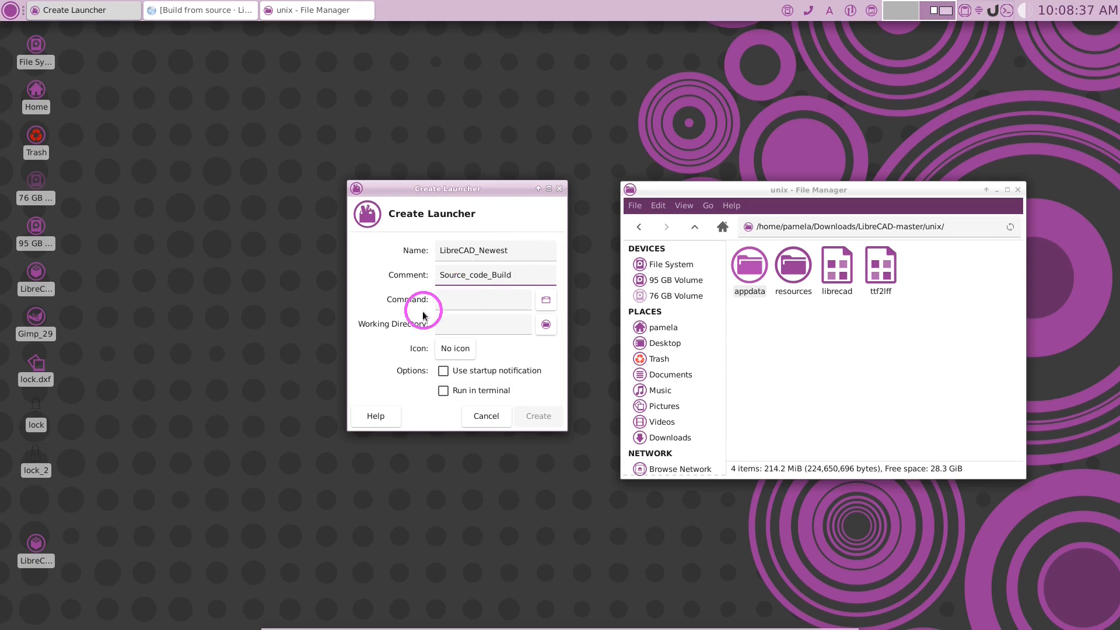
# Set the launcher command to the librecad program in the LibreCAD-master/unix folder path
pyautogui.click(957, 230)
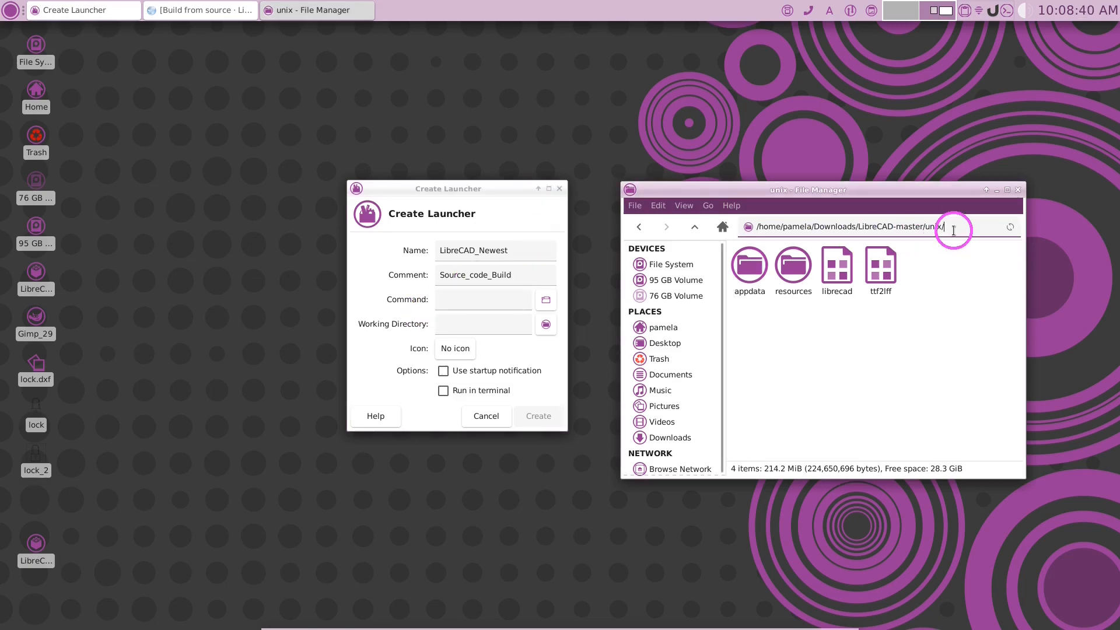
pyautogui.moveTo(957, 229); pyautogui.dragTo(755, 226)
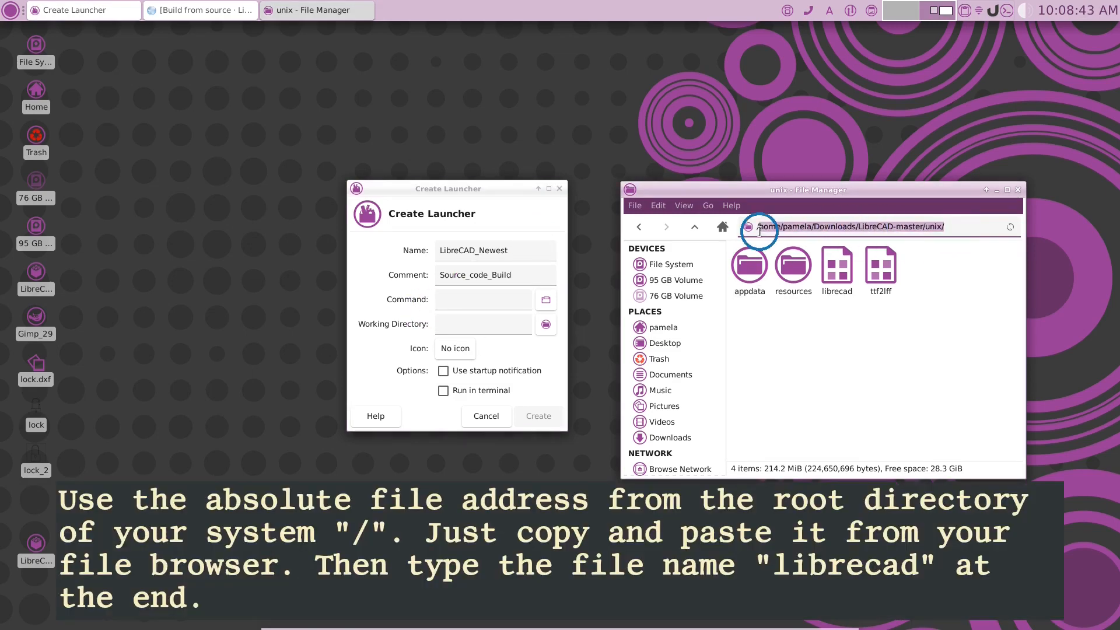
pyautogui.hotkey('ctrl', 'c')
pyautogui.click(440, 302)
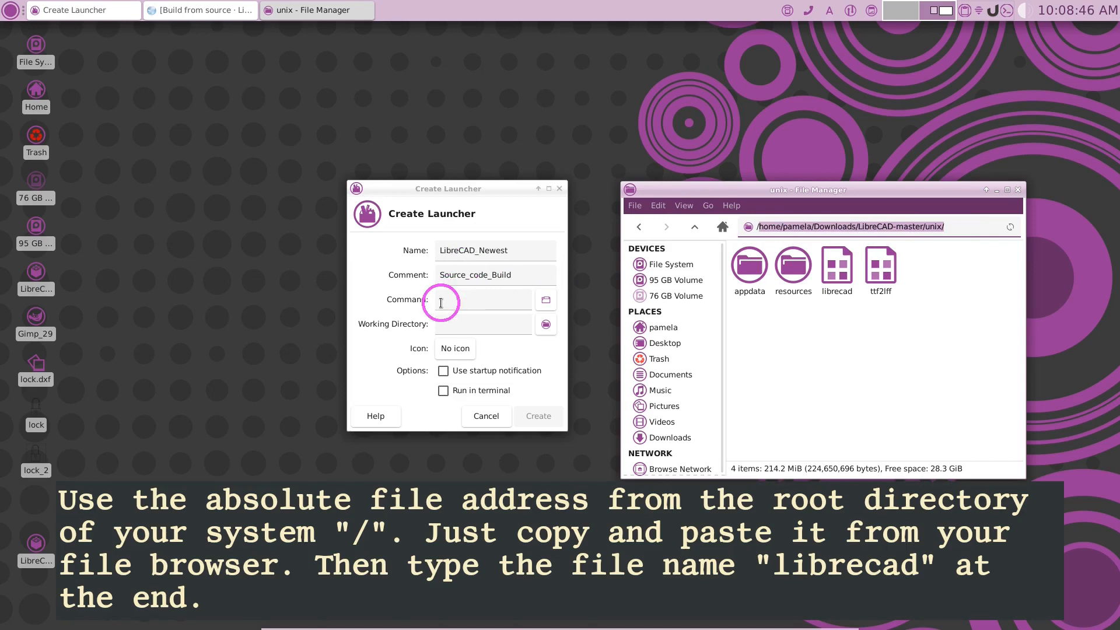
pyautogui.hotkey('ctrl', 'v')
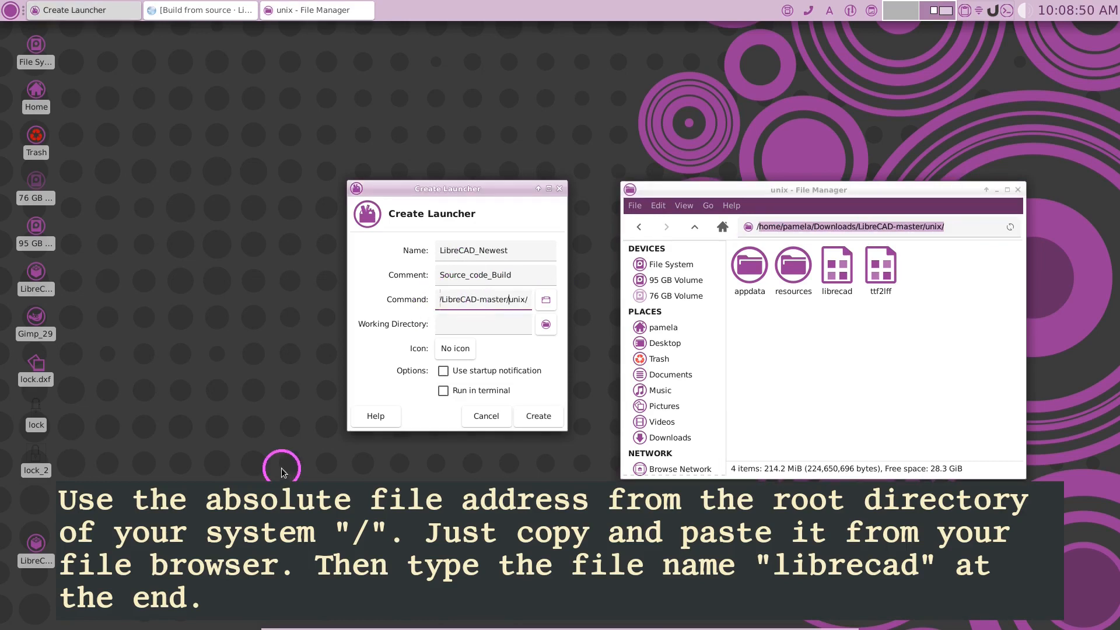
pyautogui.press('Home')
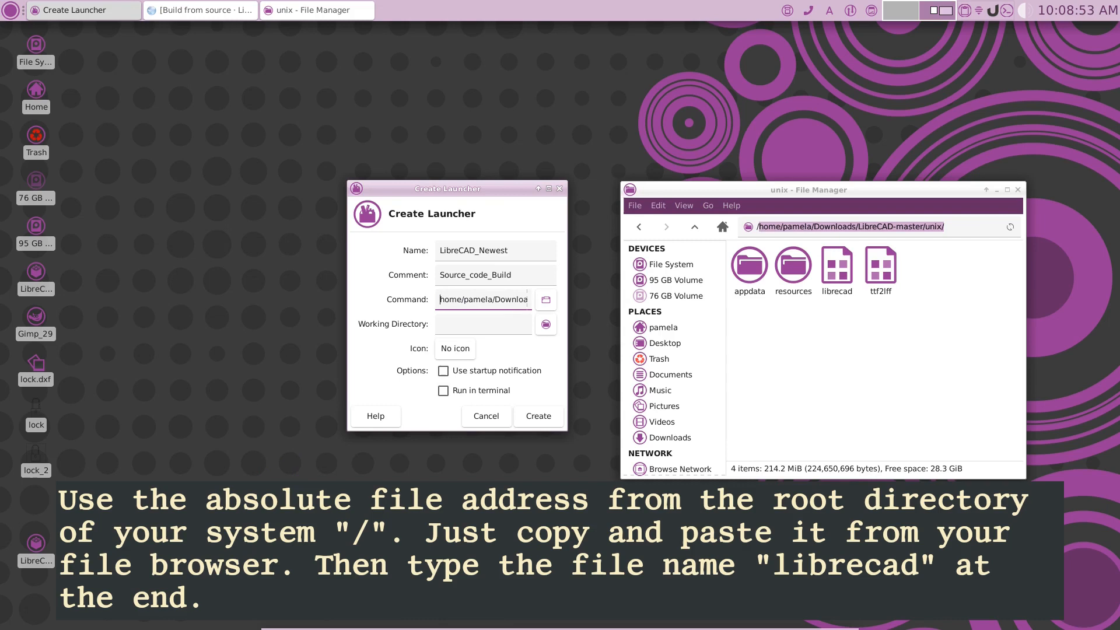
pyautogui.write('/')
pyautogui.press('End')
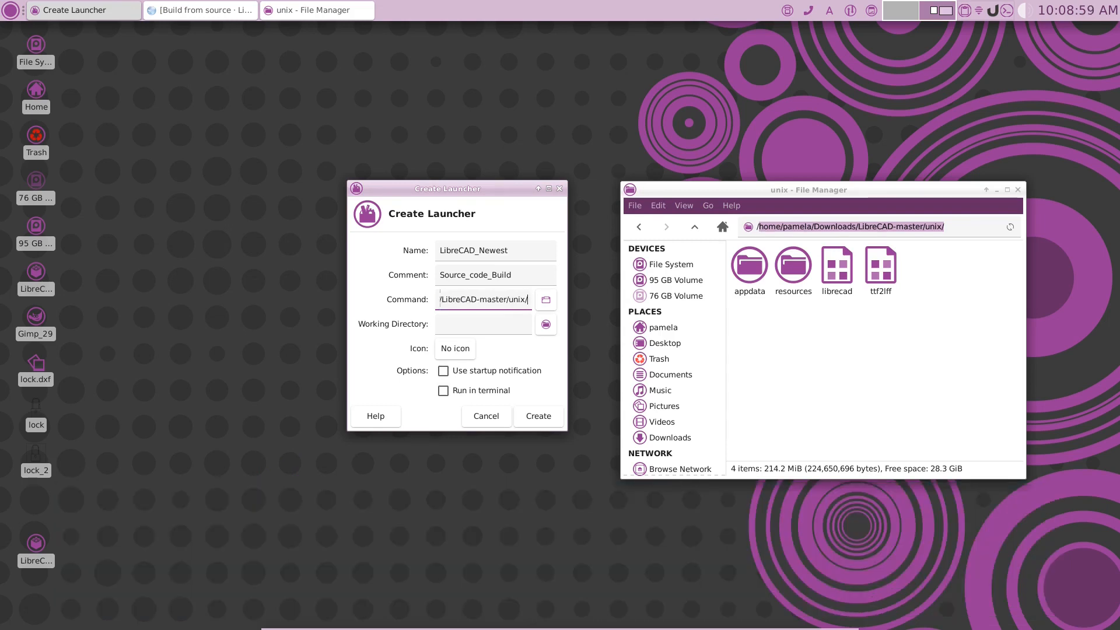
pyautogui.write('librecad')
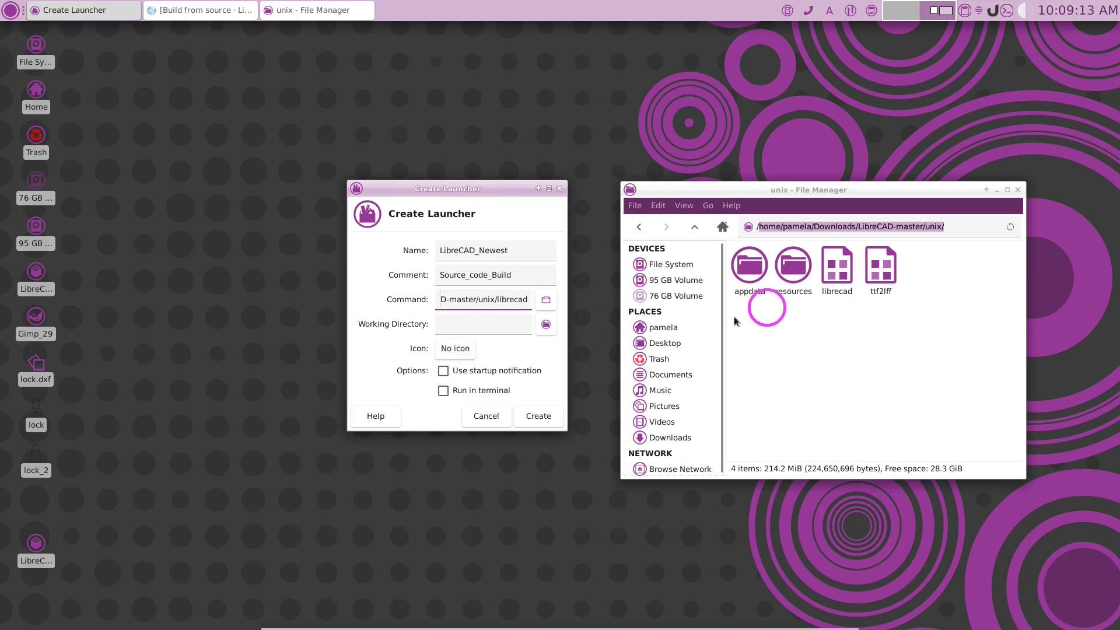
# Begin choosing an icon for the launcher
pyautogui.click(455, 349)
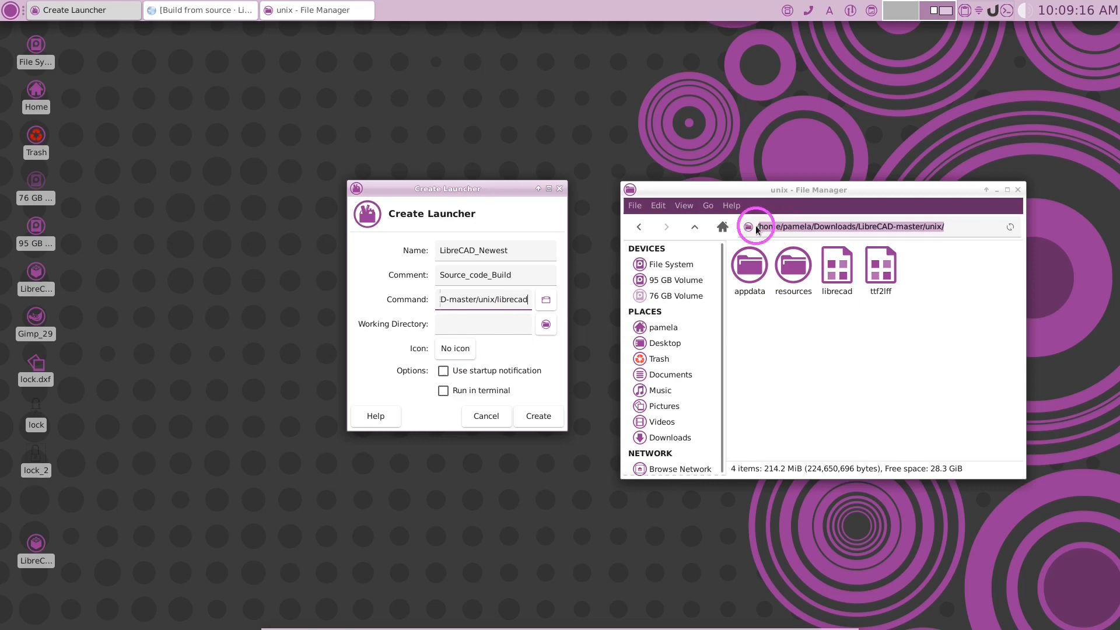
pyautogui.moveTo(756, 229); pyautogui.dragTo(921, 229)
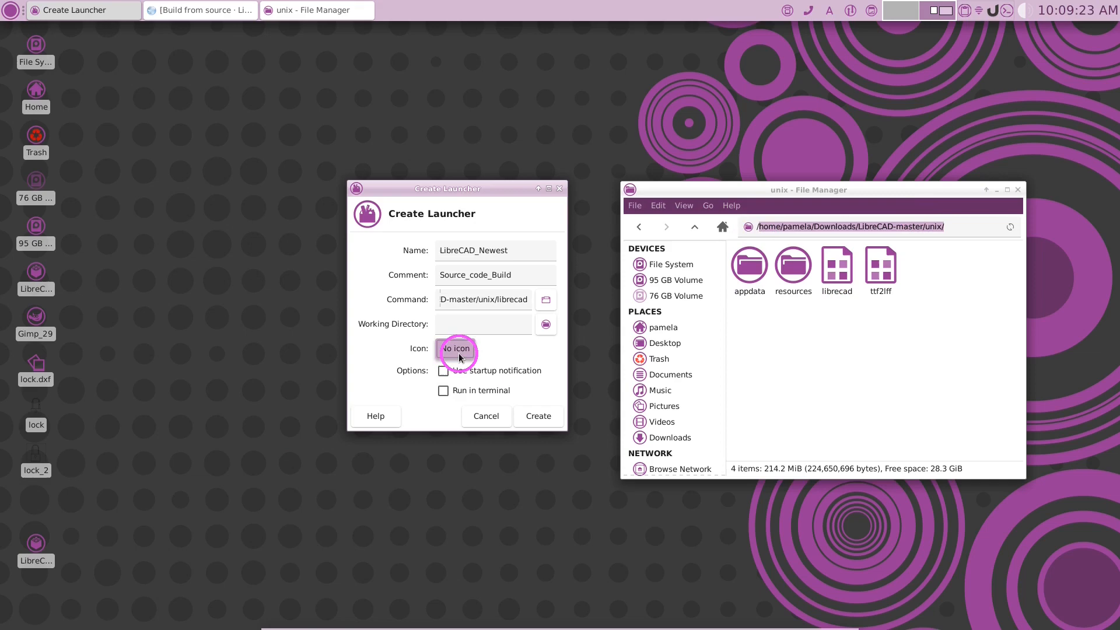
# Search the icon list for 'cad', pick the librecad icon and confirm it for the launcher
pyautogui.click(459, 352)
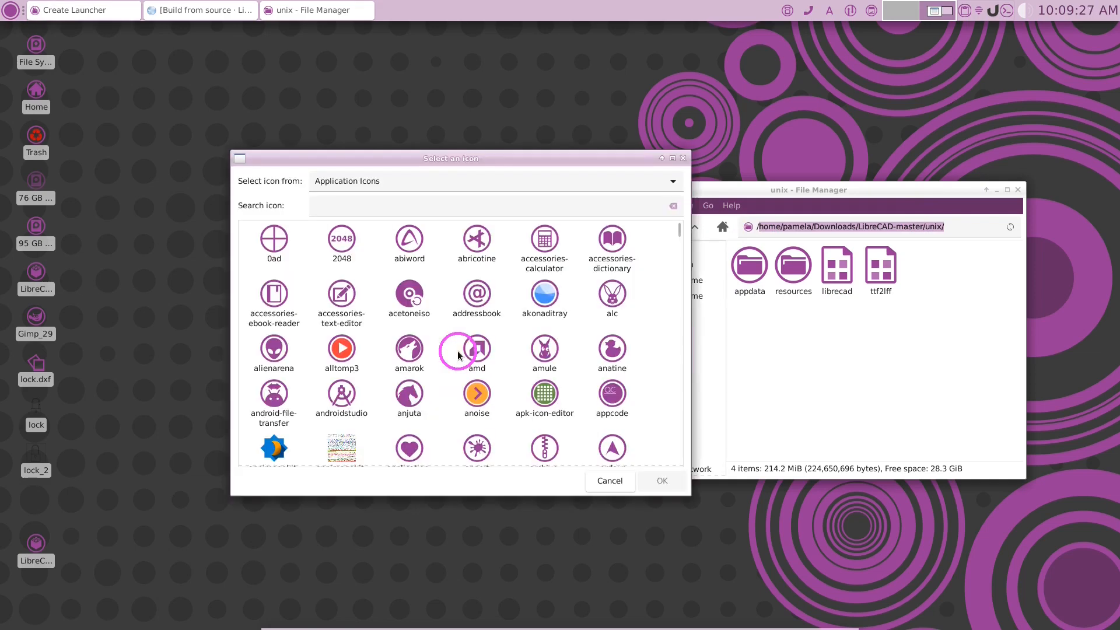
pyautogui.click(396, 202)
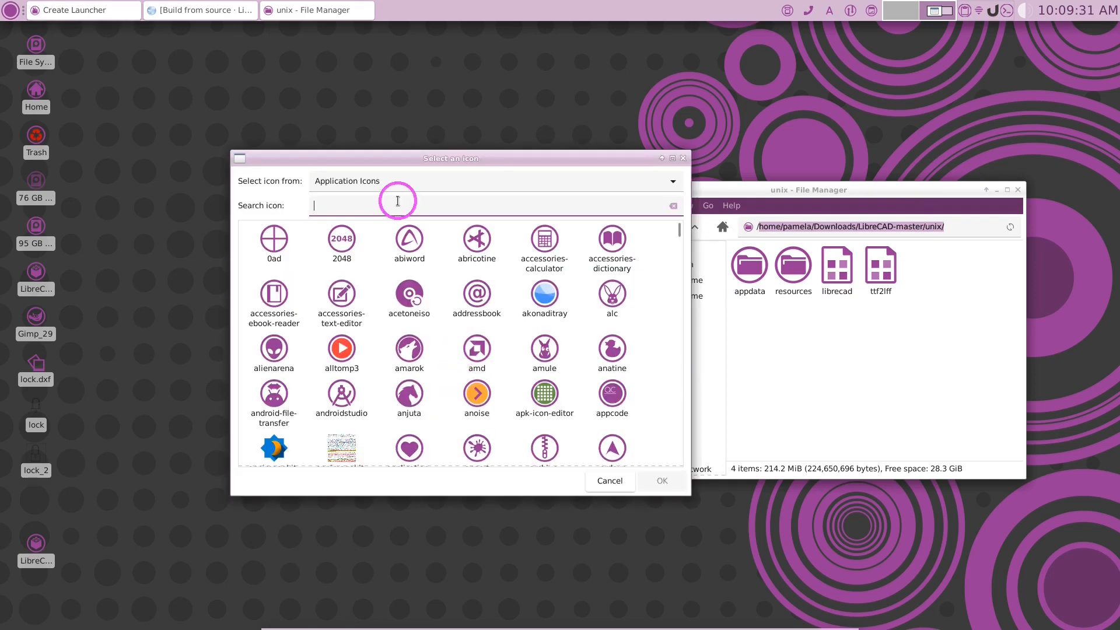
pyautogui.write('cad')
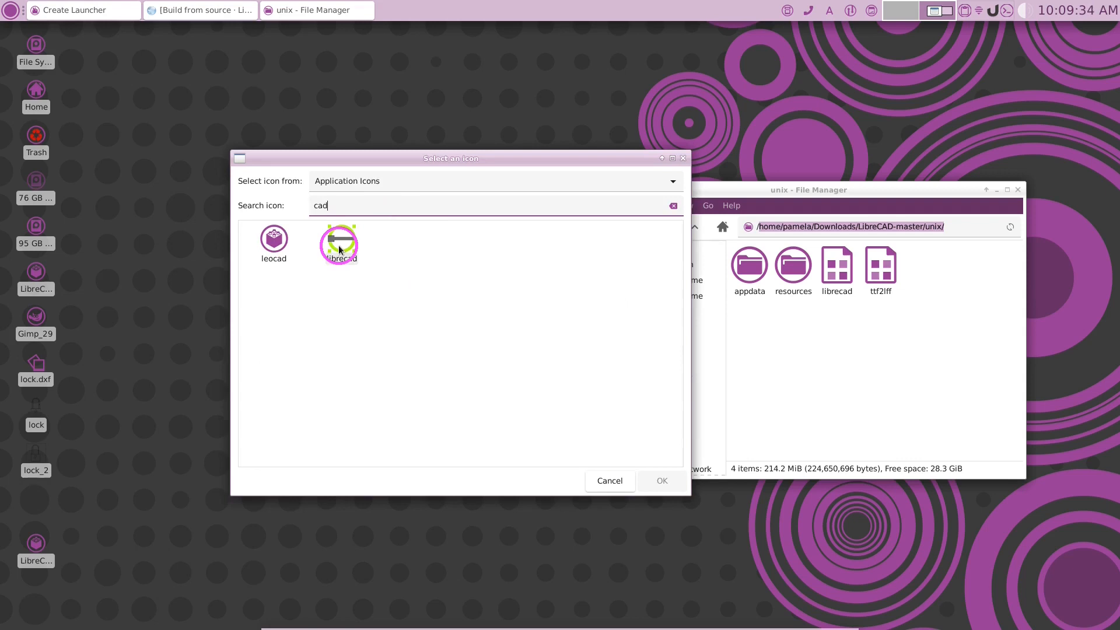
pyautogui.click(340, 249)
pyautogui.click(662, 481)
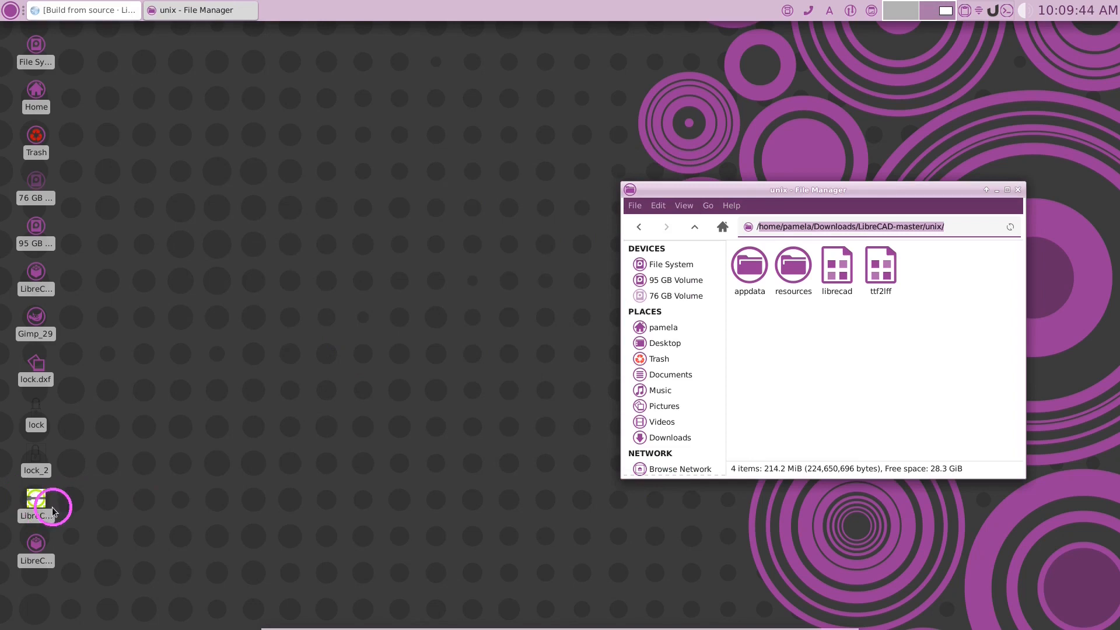
# Launch LibreCAD from the new launcher and confirm version 2.2.0-alpha in Help > About
pyautogui.doubleClick(53, 506)
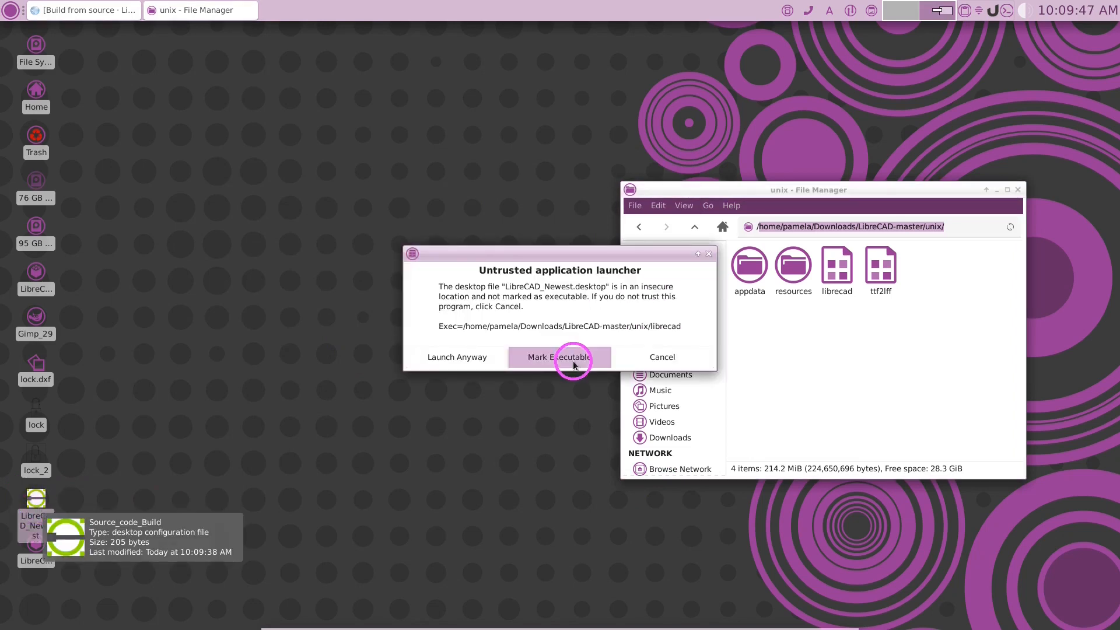
pyautogui.click(573, 361)
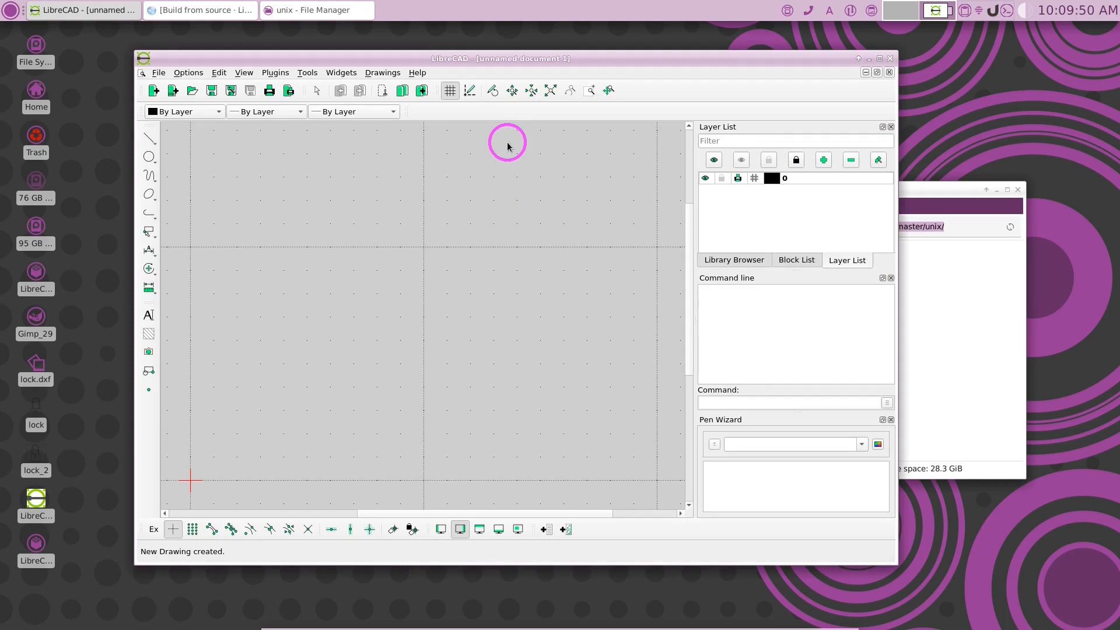
pyautogui.click(417, 71)
pyautogui.click(433, 107)
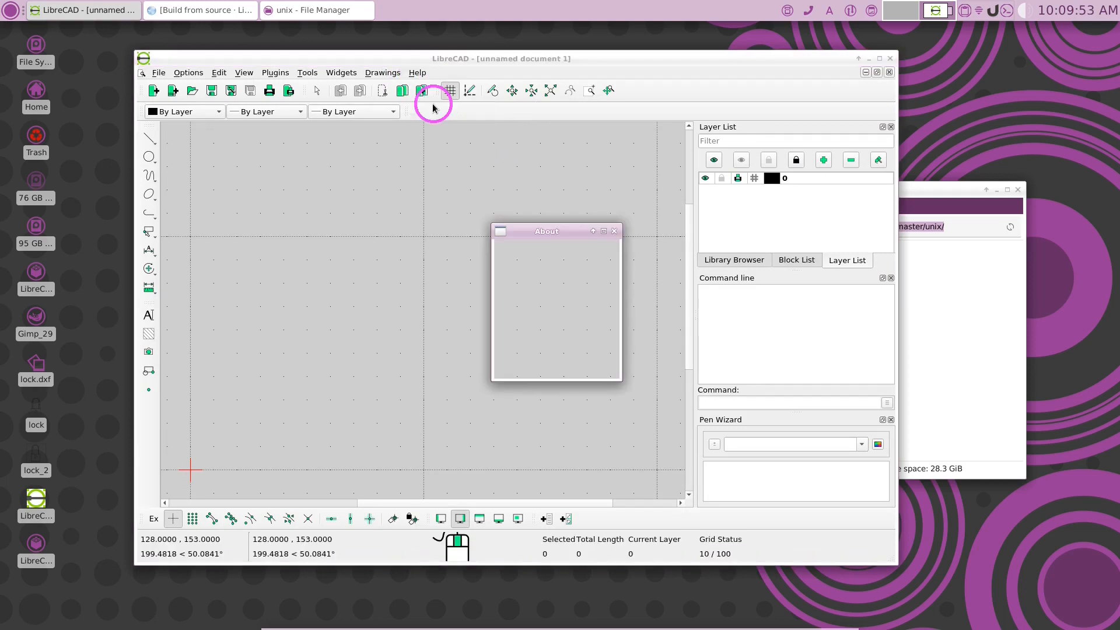
pyautogui.doubleClick(569, 268)
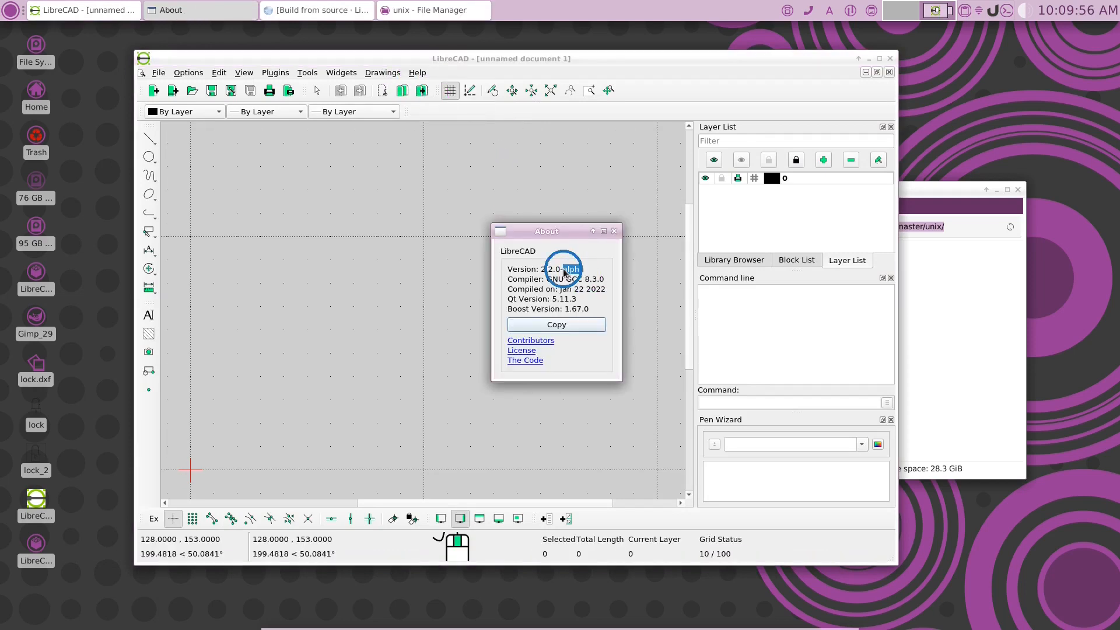
pyautogui.click(614, 231)
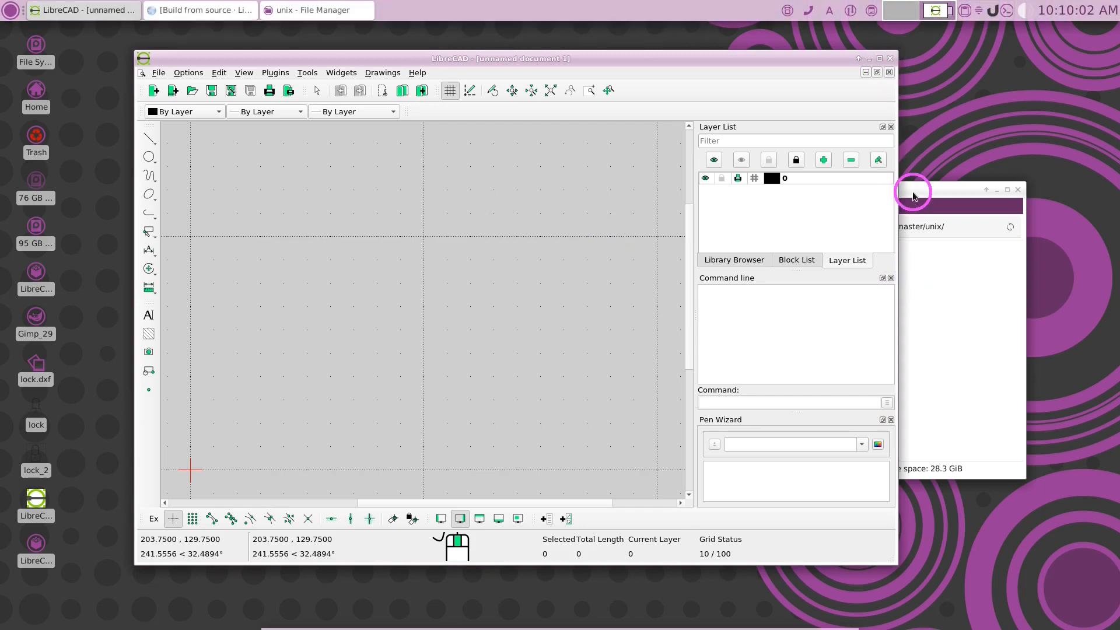
# Close the file manager and LibreCAD, returning to the desktop
pyautogui.click(942, 198)
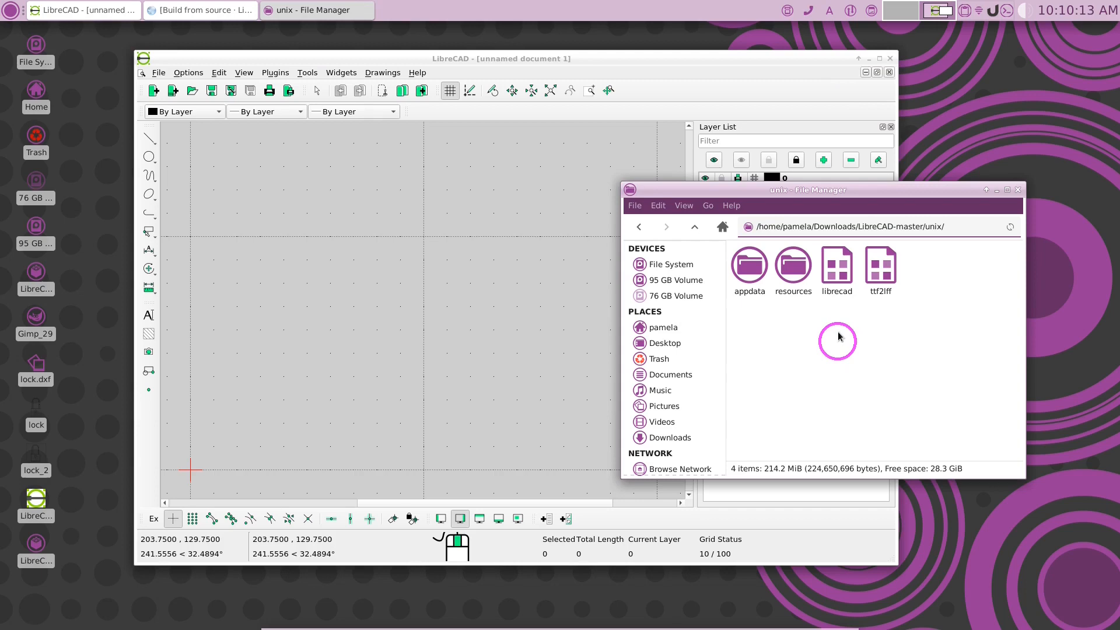
pyautogui.click(1018, 190)
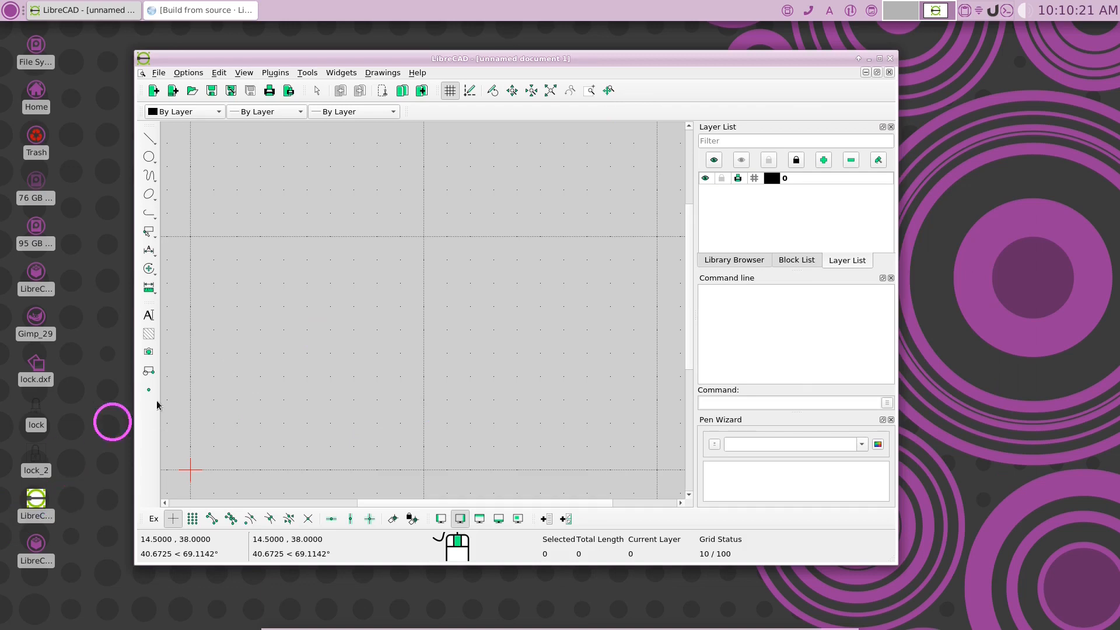
pyautogui.click(891, 59)
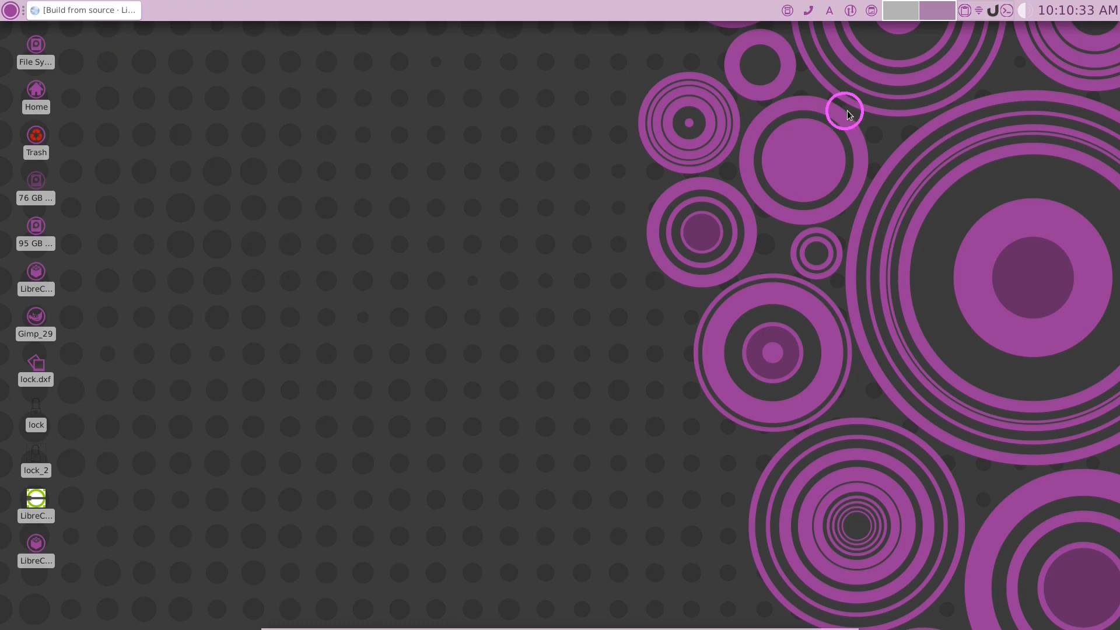
# In the drop-down terminal, move up to LibreCAD-master, list its contents and run ./CLEAN.SH
pyautogui.click(1007, 10)
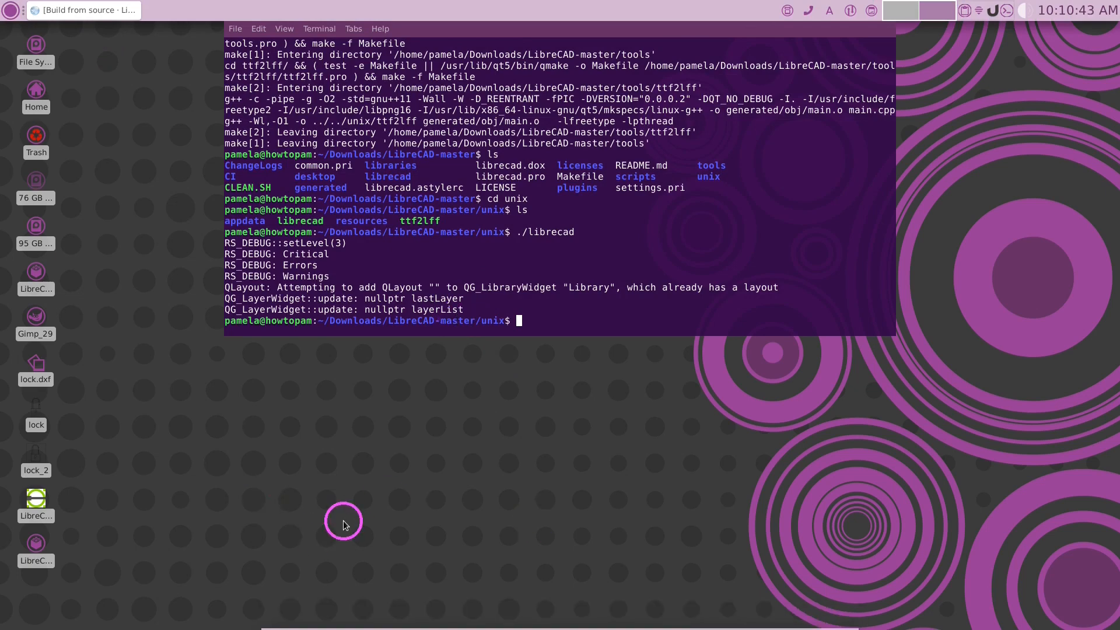
pyautogui.write('cd ..')
pyautogui.press('Return')
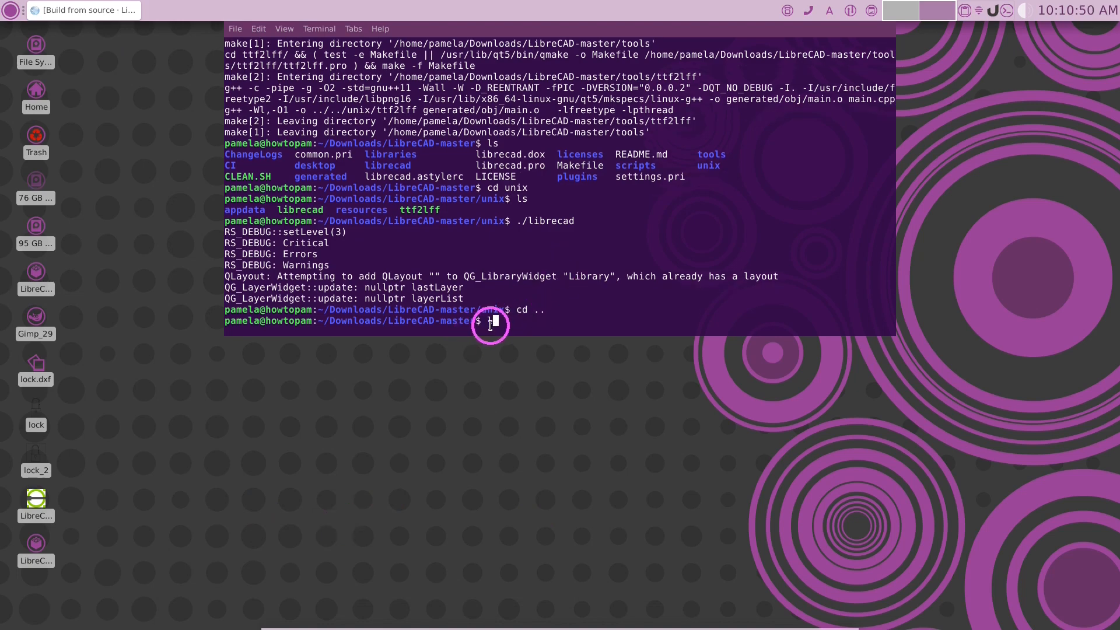
pyautogui.write('ls')
pyautogui.press('Return')
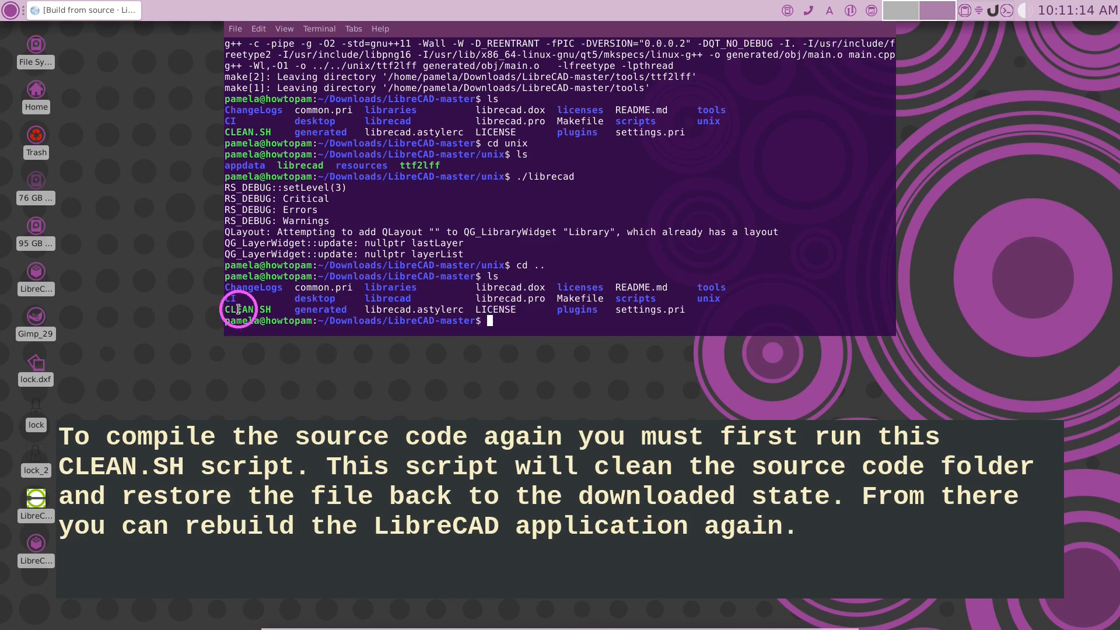
pyautogui.write('./')
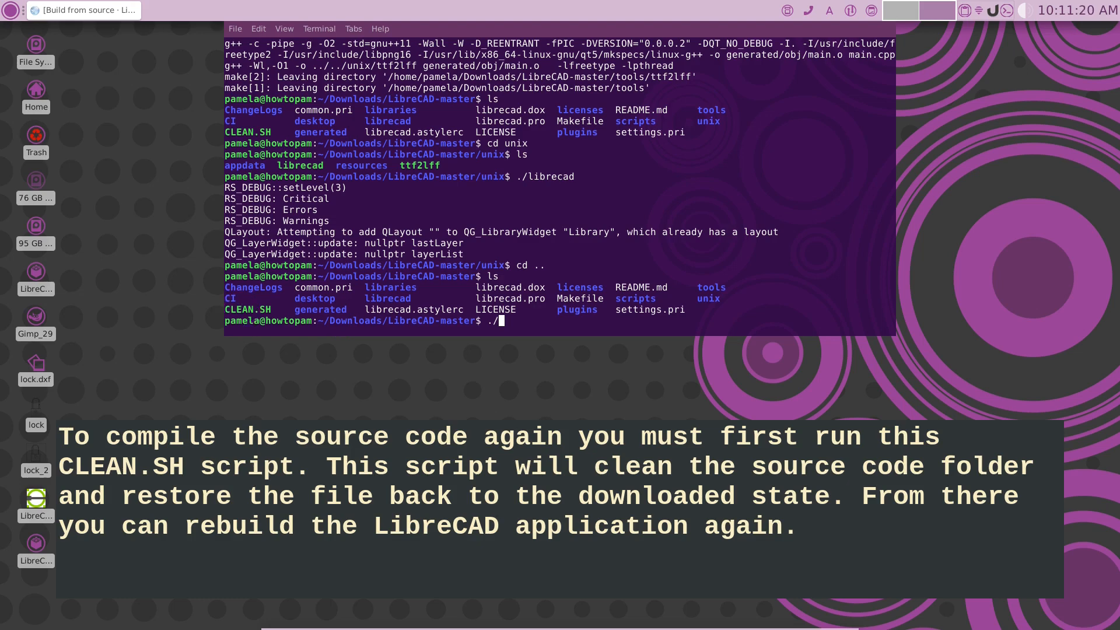
pyautogui.write('CLEAN')
pyautogui.write('.SH')
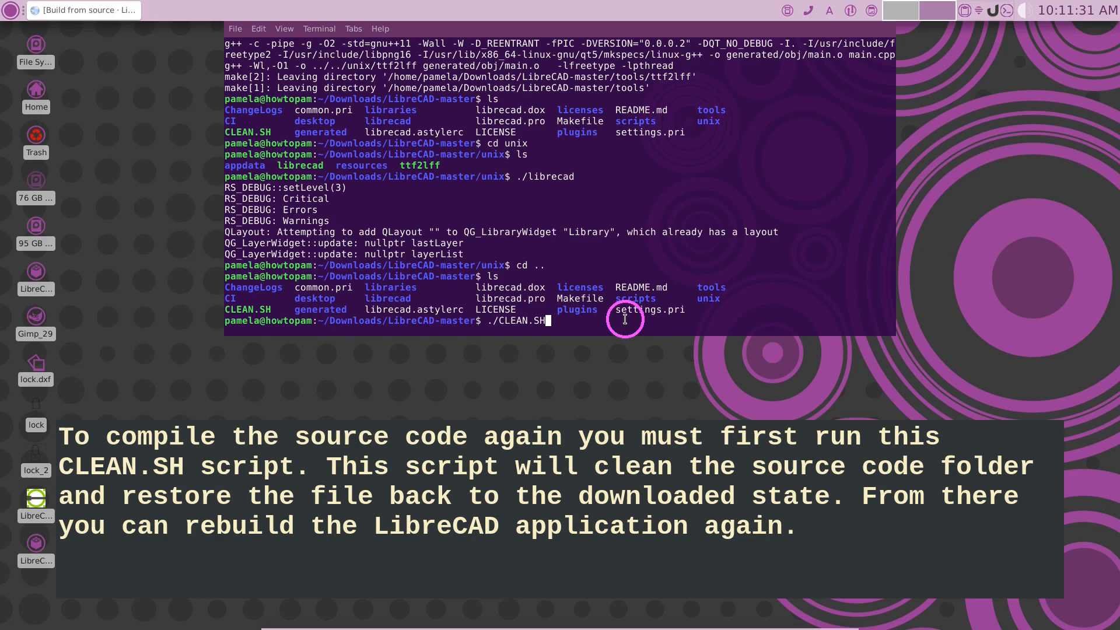
pyautogui.press('Return')
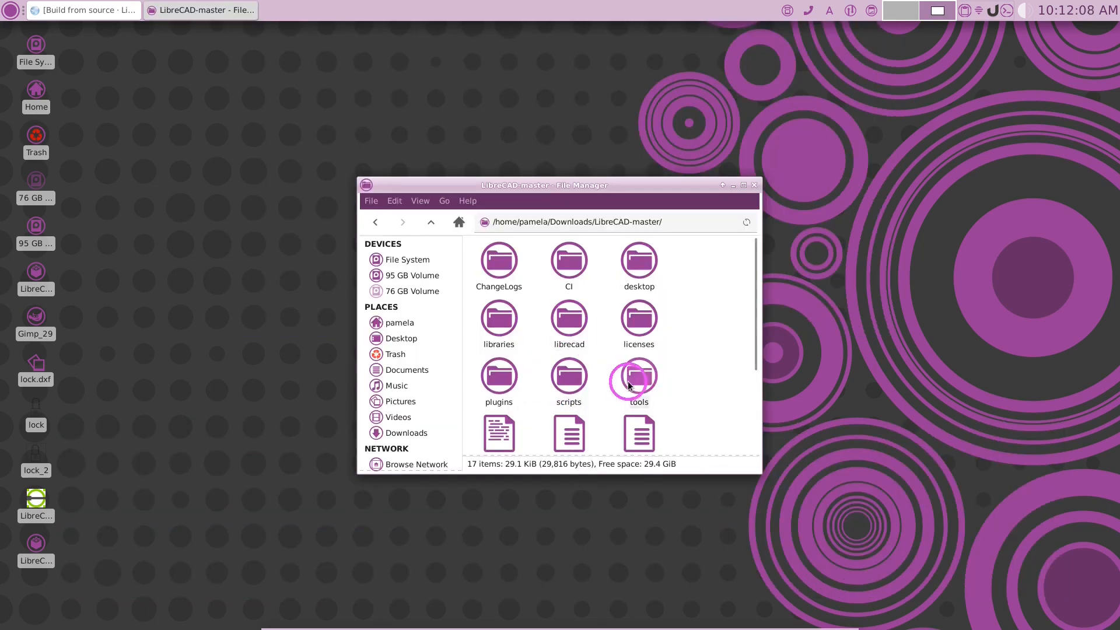
pyautogui.scroll(-3, 691, 324)
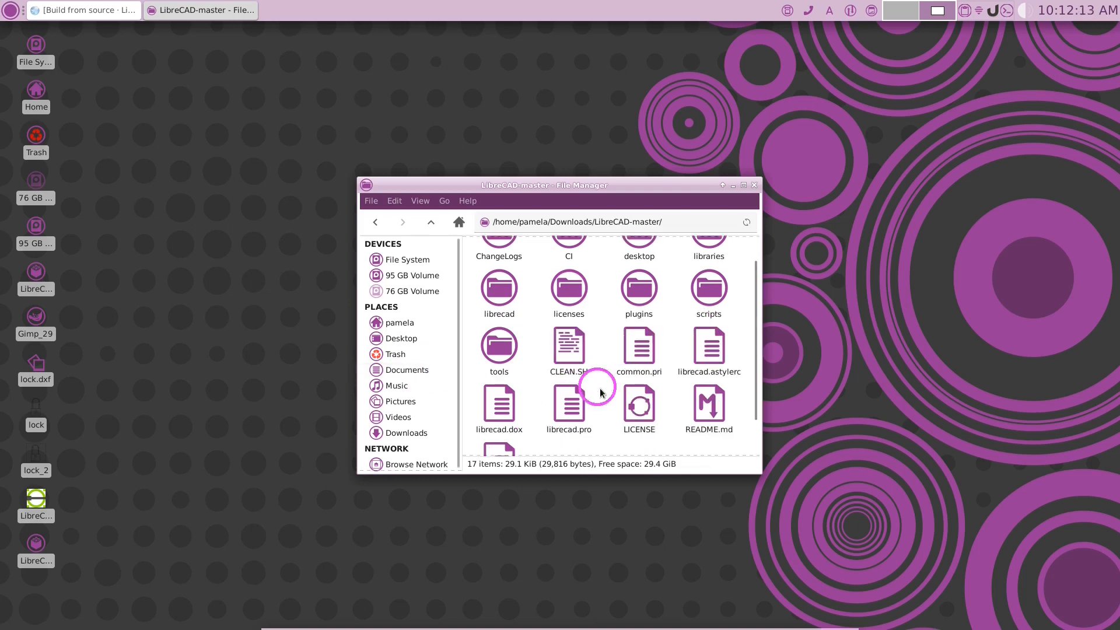
pyautogui.scroll(1, 615, 403)
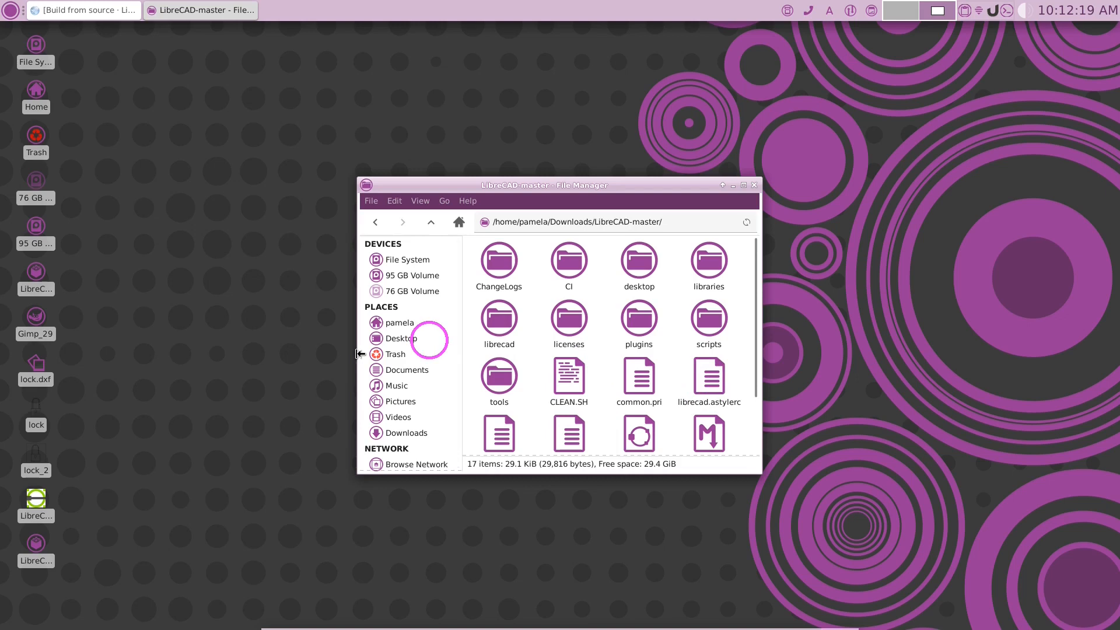
pyautogui.scroll(-1, 695, 374)
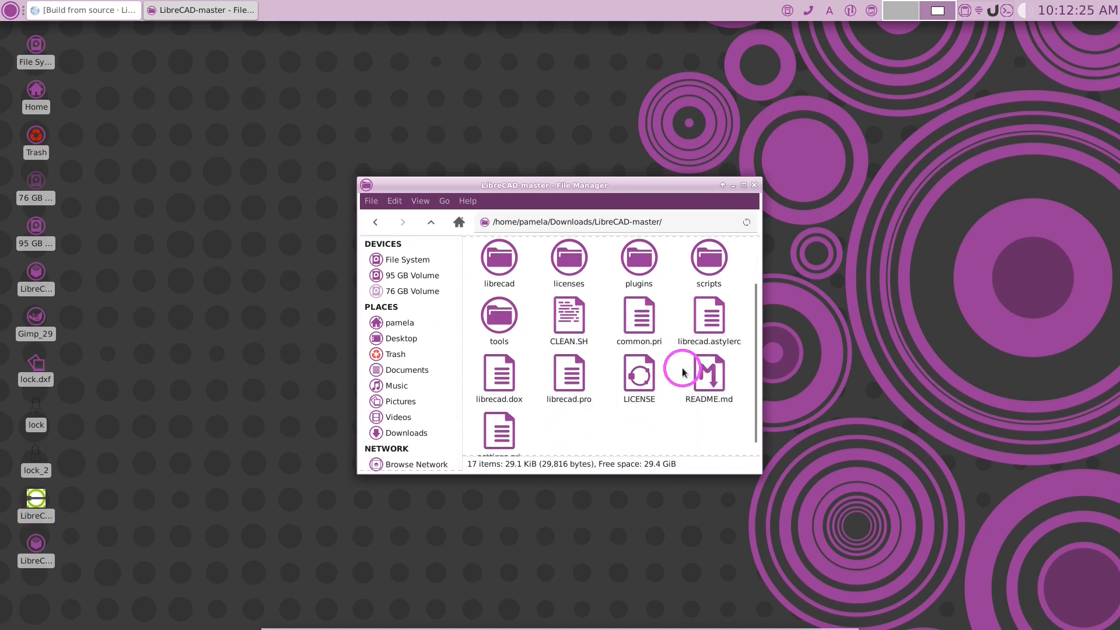
pyautogui.scroll(1, 683, 374)
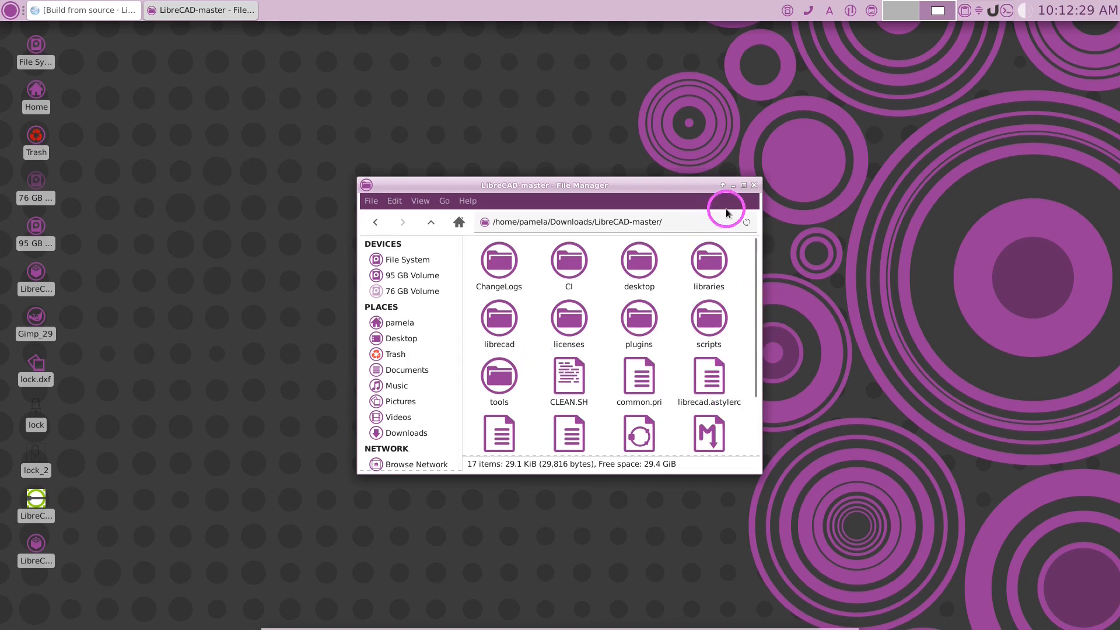
# Try the LibreCAD_Newest launcher, dismiss the launch error for the removed program, and return to the terminal
pyautogui.doubleClick(36, 504)
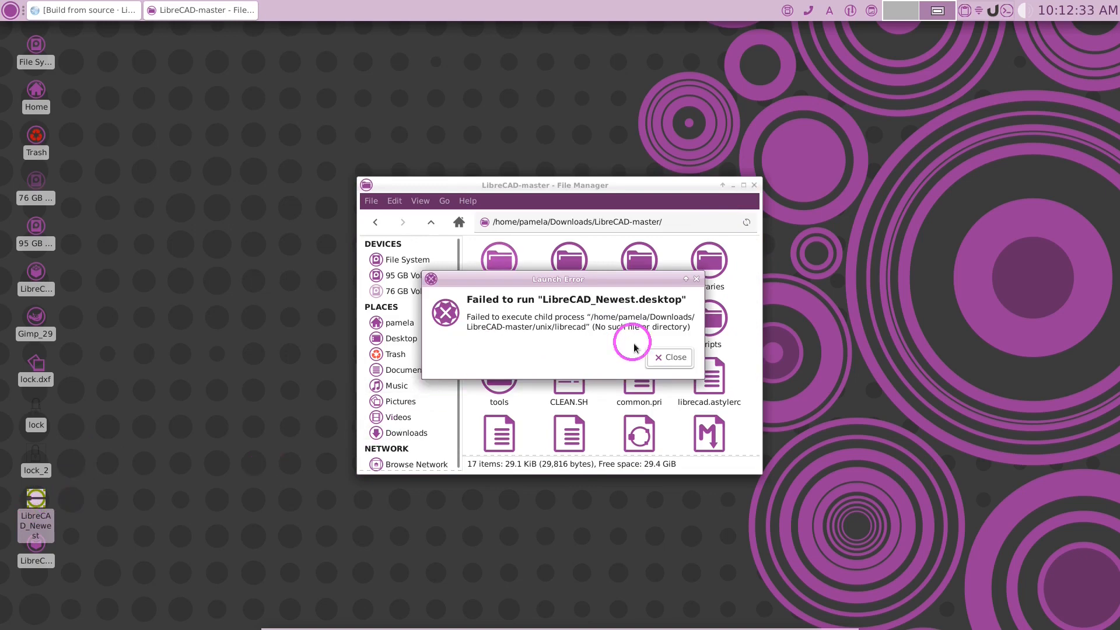
pyautogui.click(674, 359)
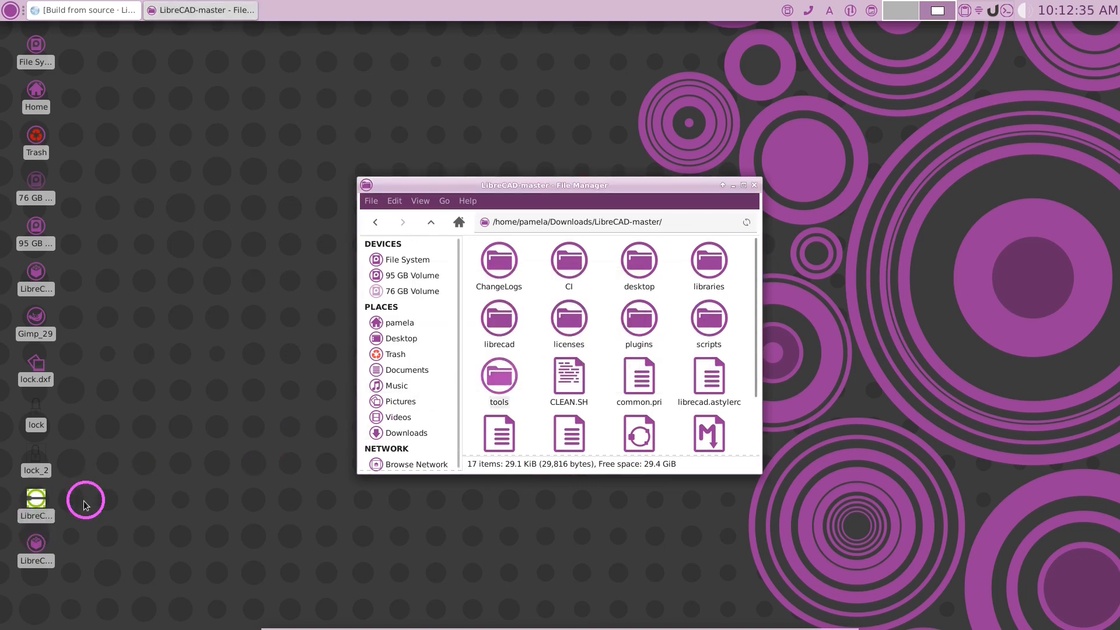
pyautogui.click(999, 10)
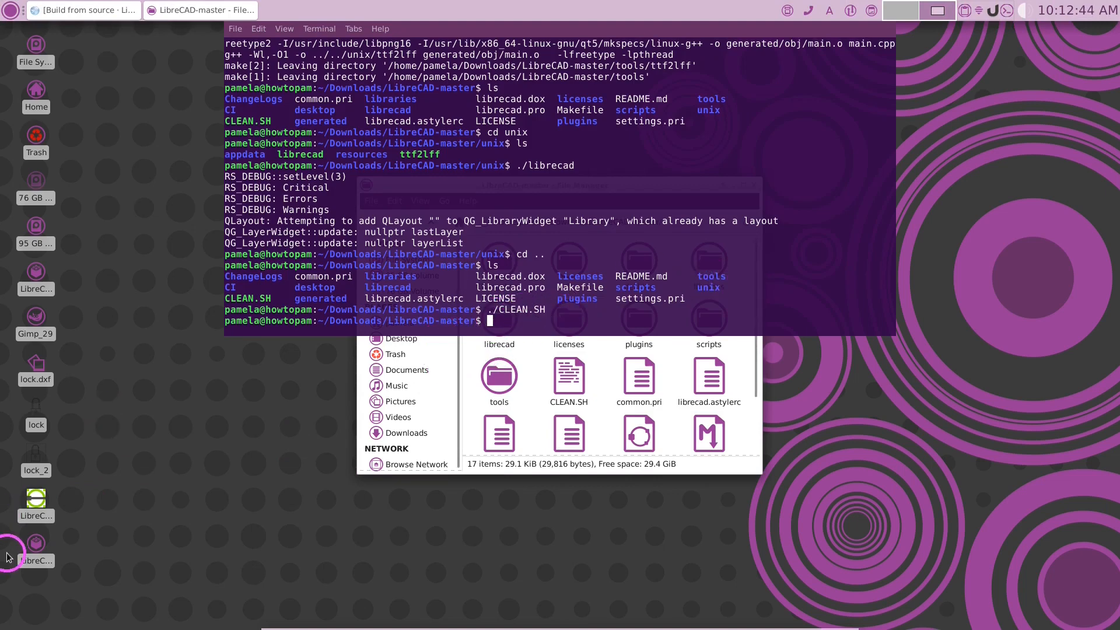
pyautogui.write('cd ..')
# Clear the old command, run qmake -r in LibreCAD-master, then discard a typed make command
pyautogui.press('BackSpace')
pyautogui.press('BackSpace')
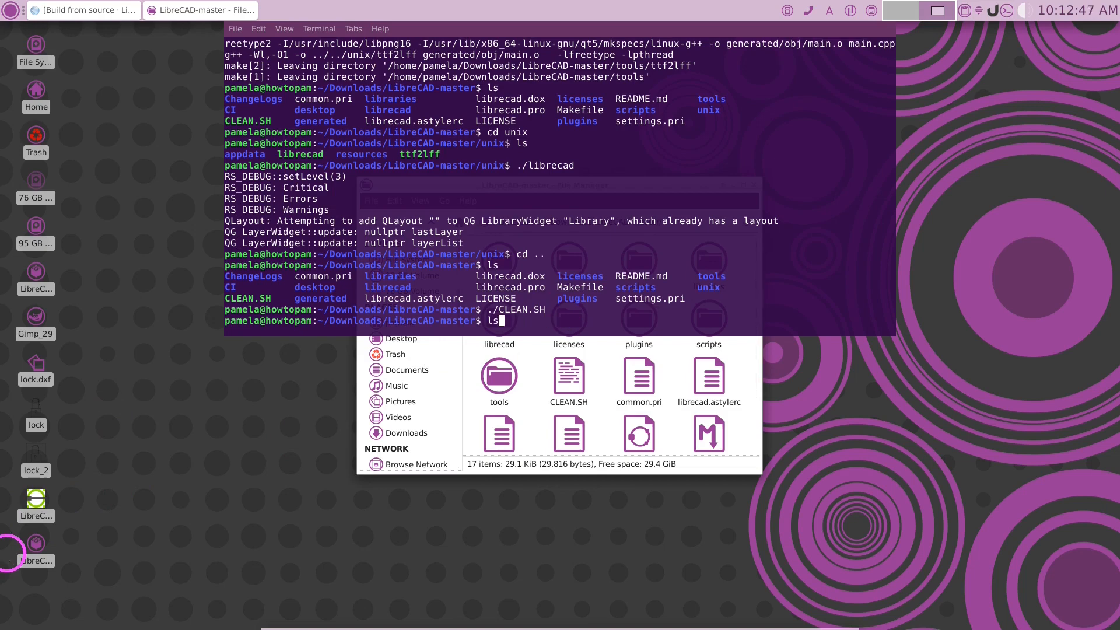
pyautogui.write('unix')
pyautogui.press('BackSpace')
pyautogui.press('BackSpace')
pyautogui.press('BackSpace')
pyautogui.write('qmake -r')
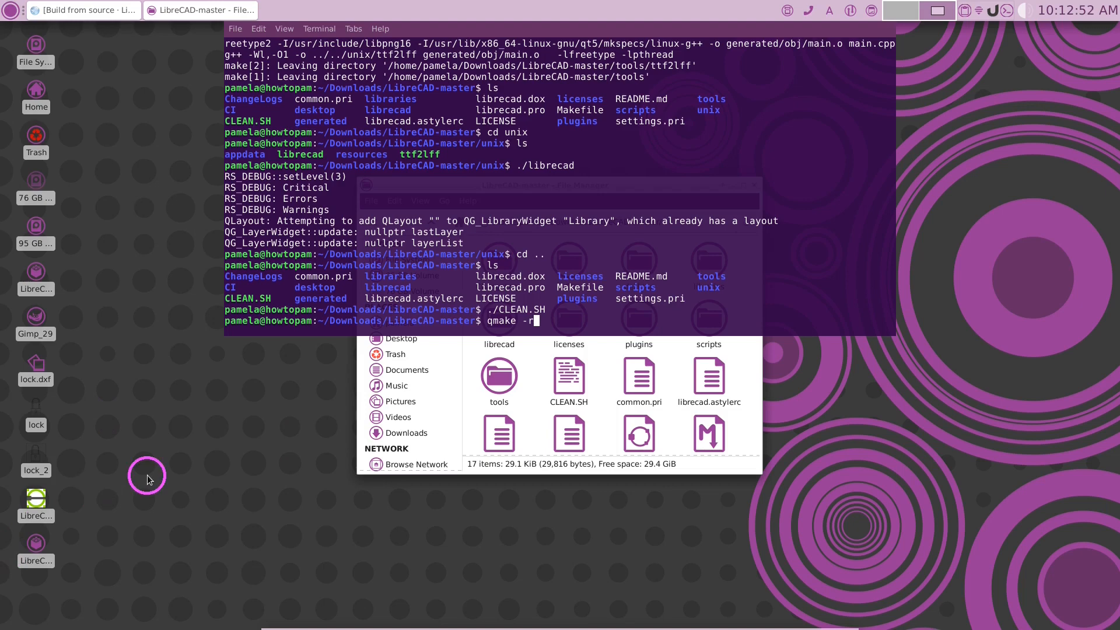
pyautogui.press('Return')
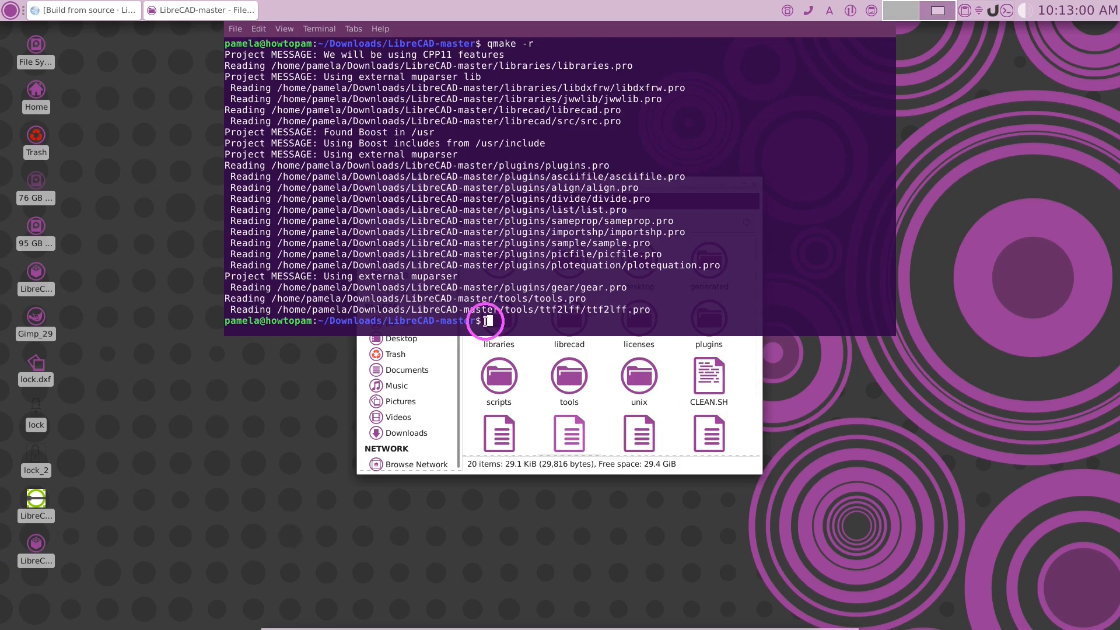
pyautogui.write('make')
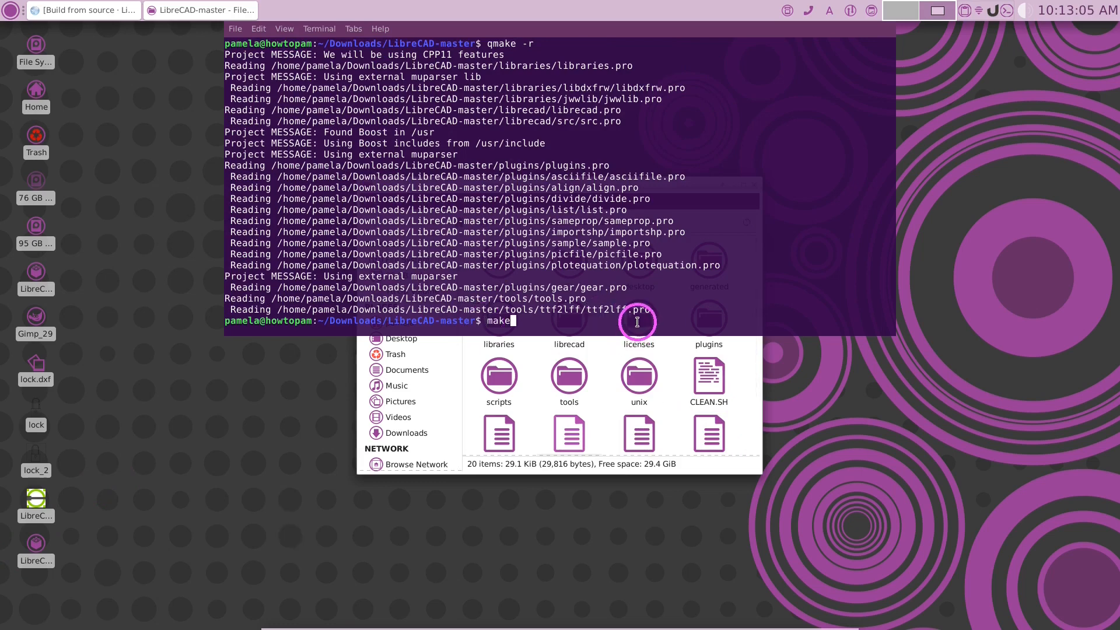
pyautogui.press('BackSpace')
pyautogui.press('BackSpace')
pyautogui.press('BackSpace')
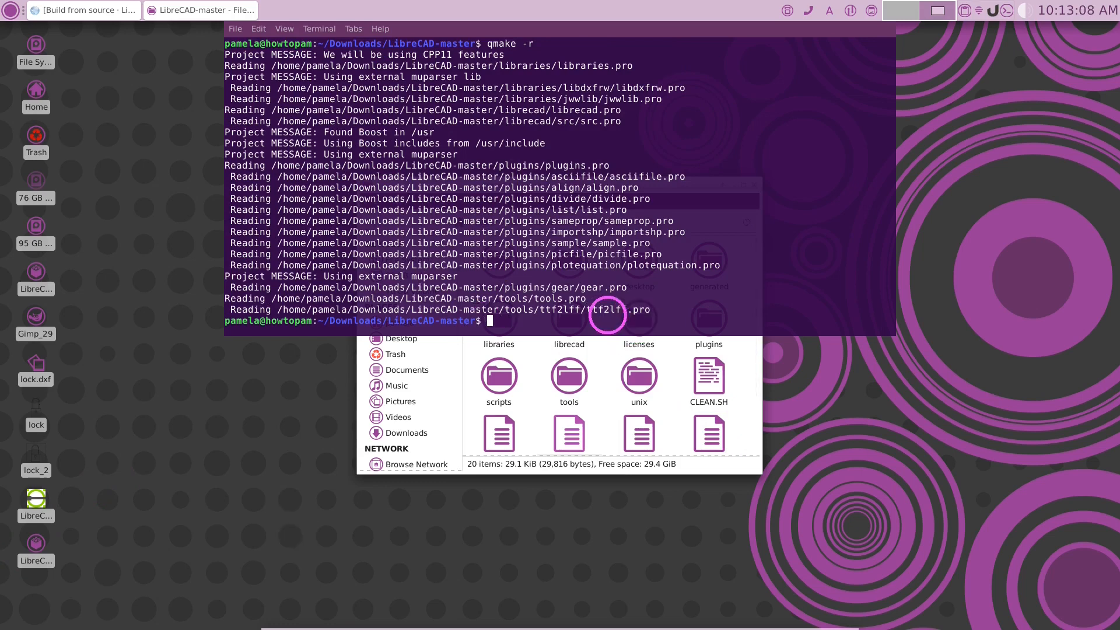
# Hide the drop-down terminal, leaving File Manager showing LibreCAD-master
pyautogui.click(1012, 16)
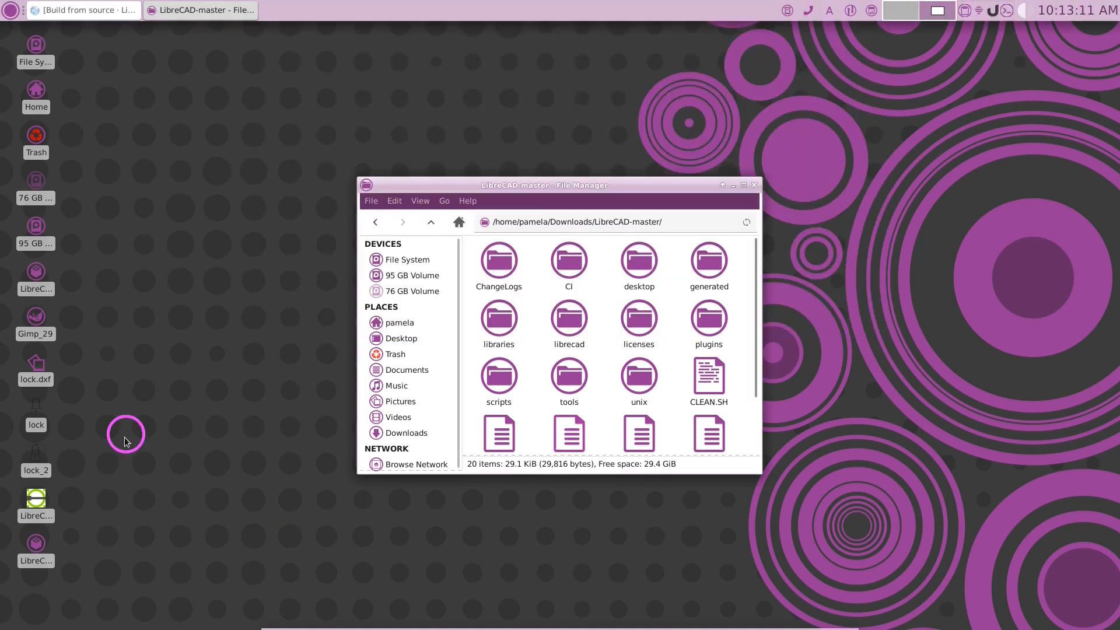